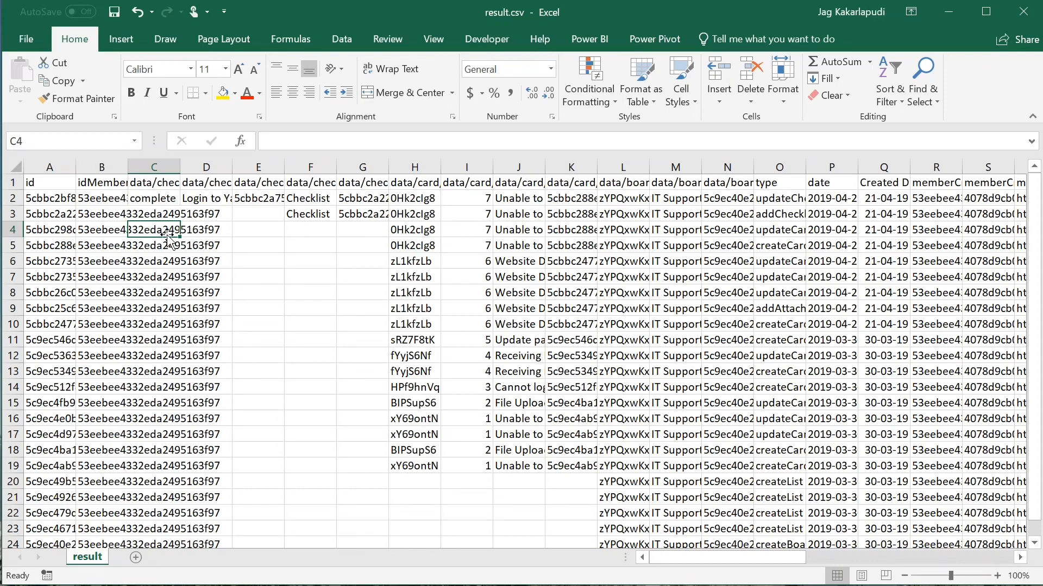
- Delete the id column from the result sheet
left_click(58, 184)
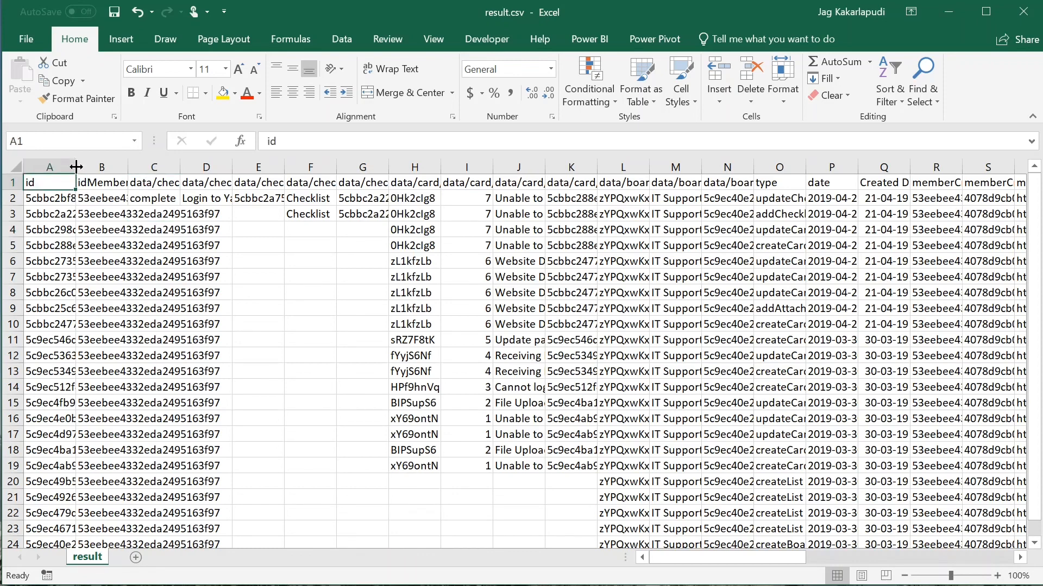
left_click(49, 196)
left_click(50, 183)
left_click(52, 167)
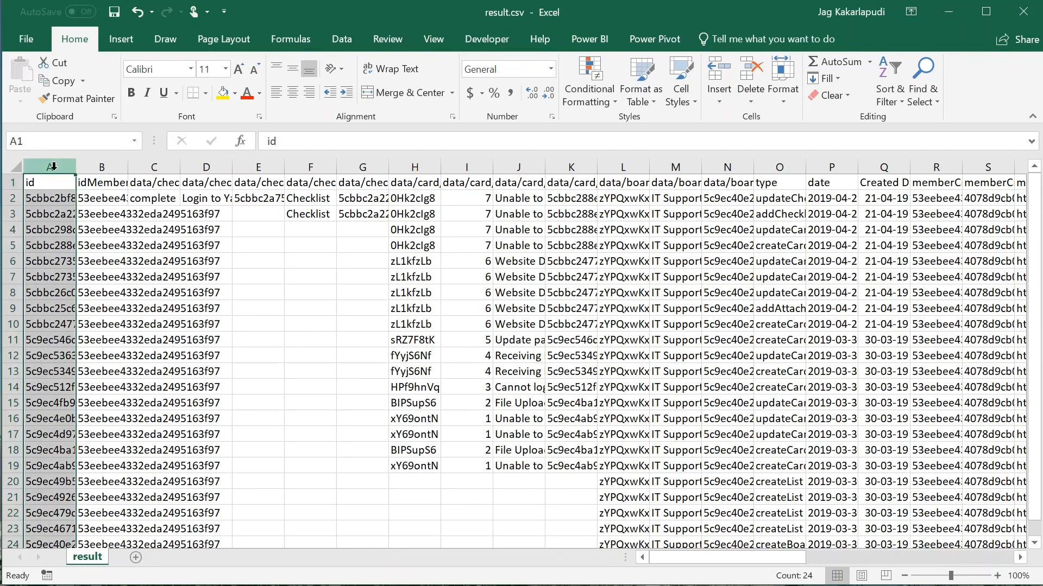
right_click(54, 171)
left_click(92, 303)
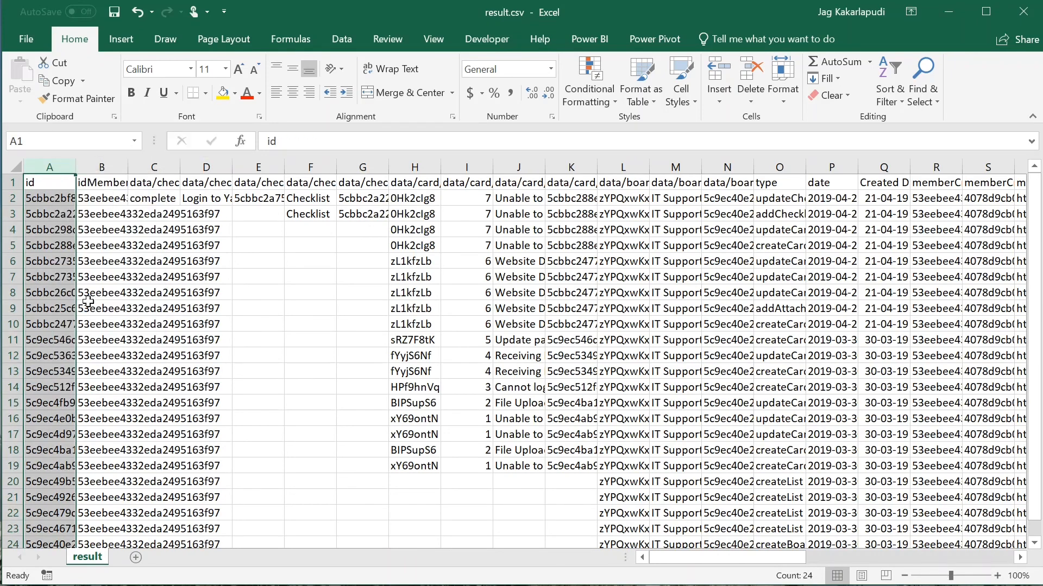
- Delete the idMemberCreator column from the result sheet
left_click(48, 185)
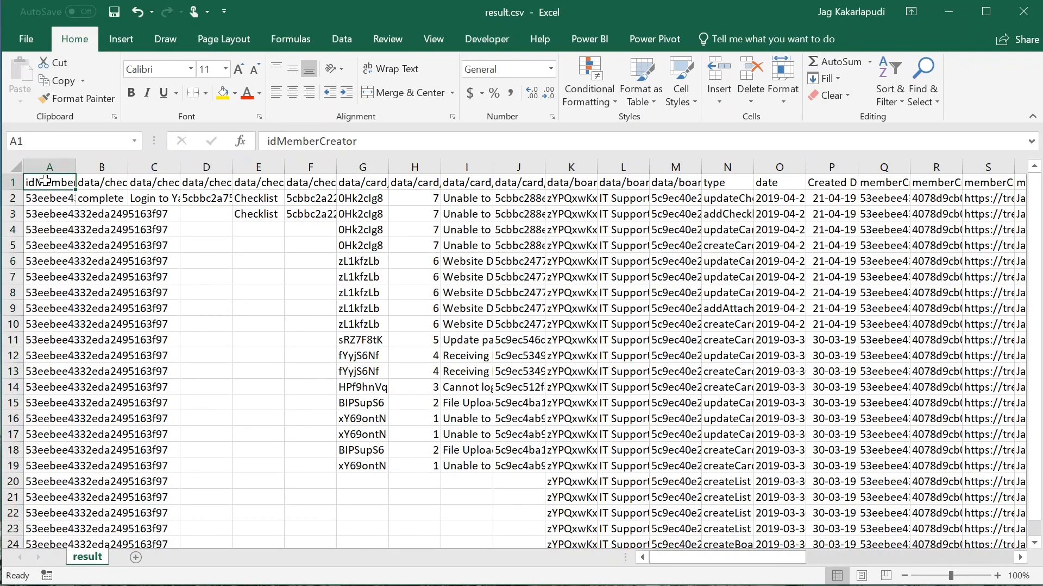
left_click(45, 170)
right_click(46, 171)
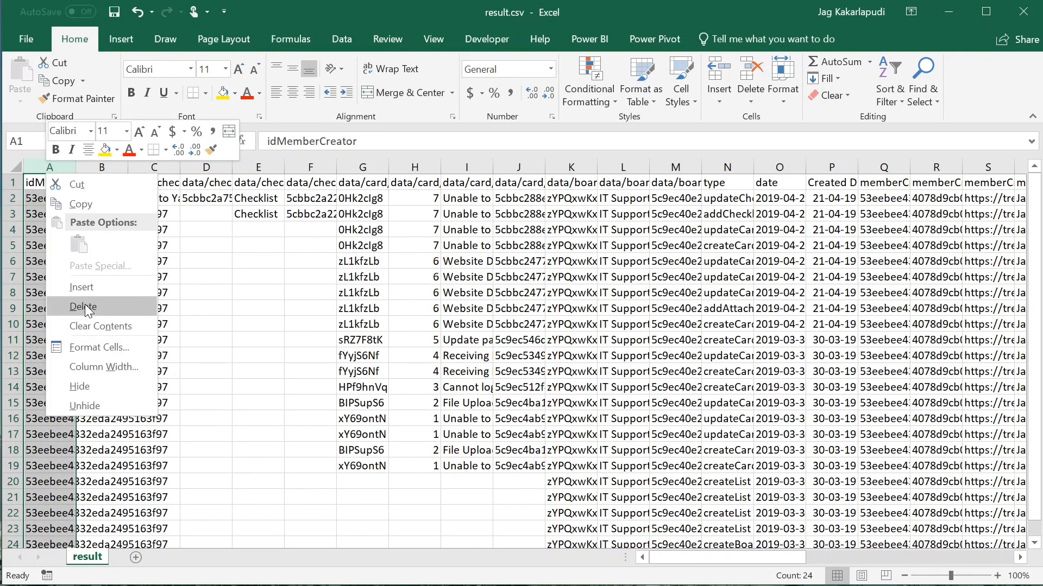
left_click(85, 305)
- Check the checklist item state and name columns, and delete the data/checkItem/id column
left_click(34, 182)
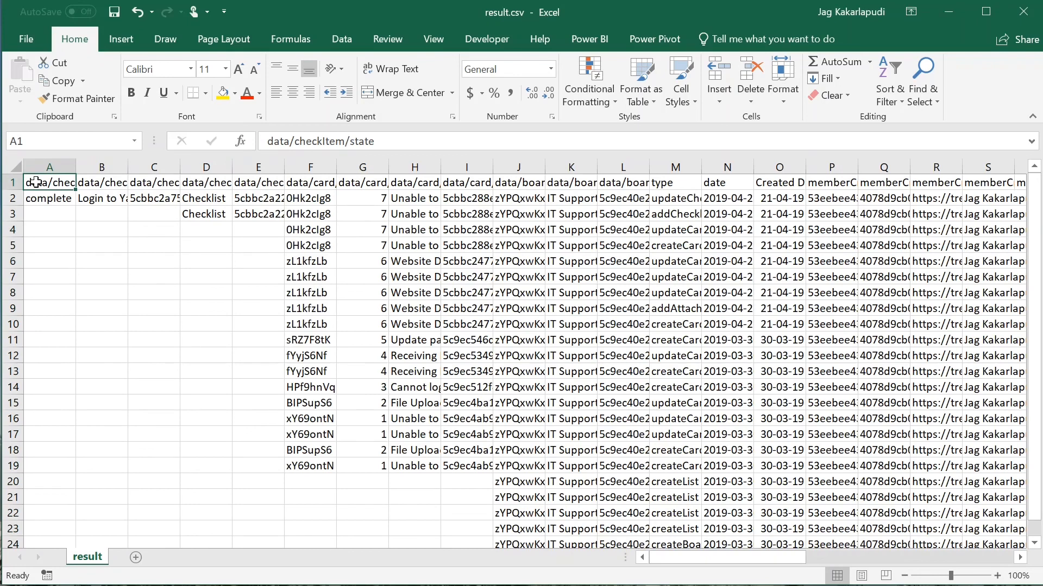
left_click(69, 200)
left_click(90, 200)
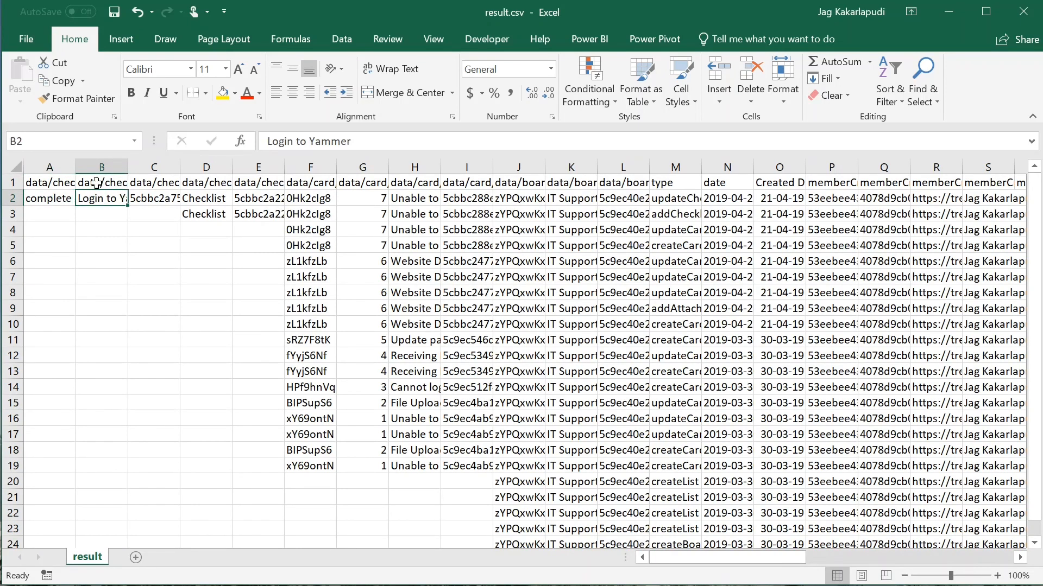
left_click(97, 177)
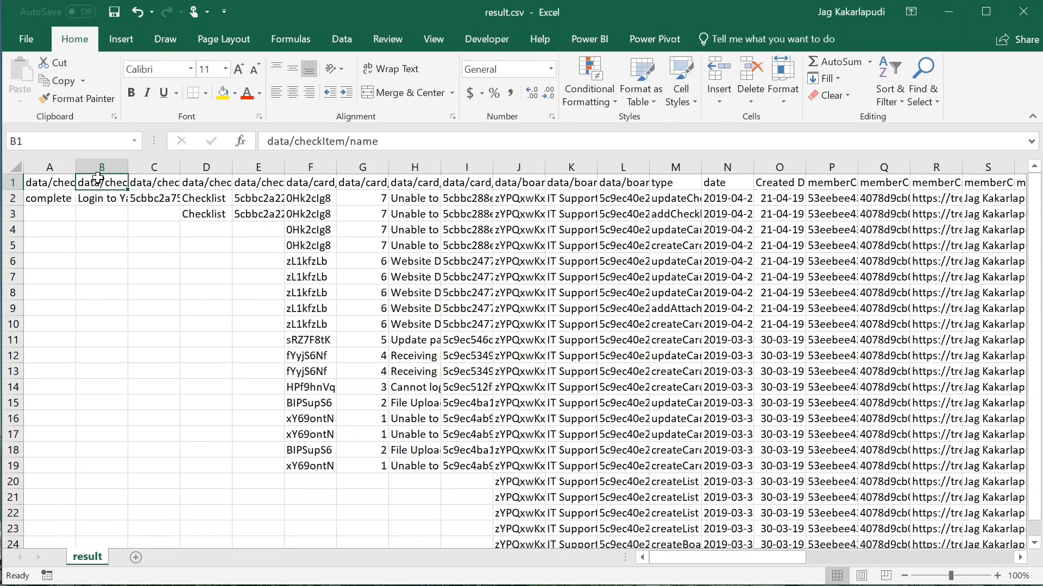
left_click(100, 167)
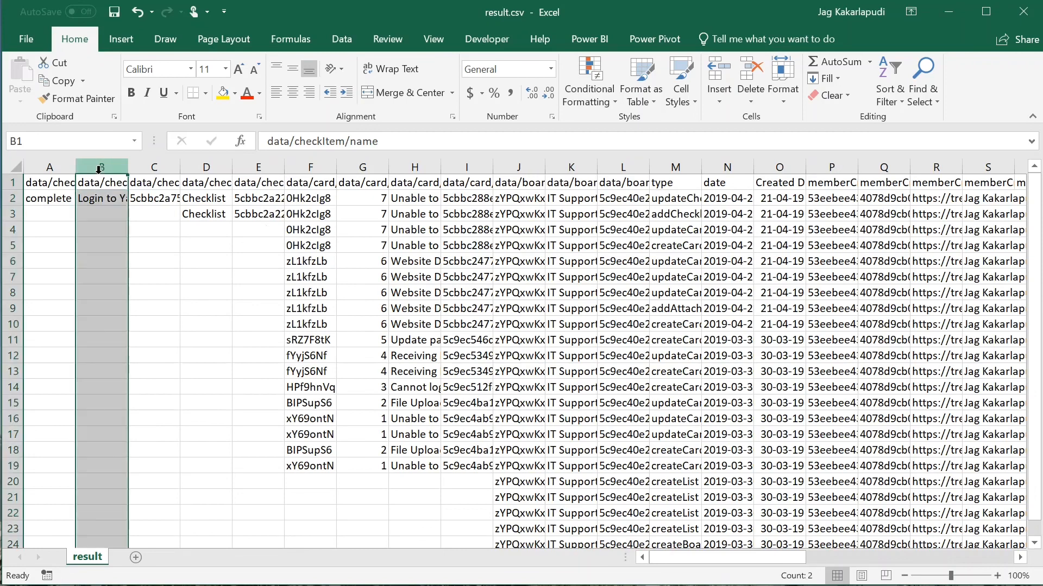
left_click(137, 199)
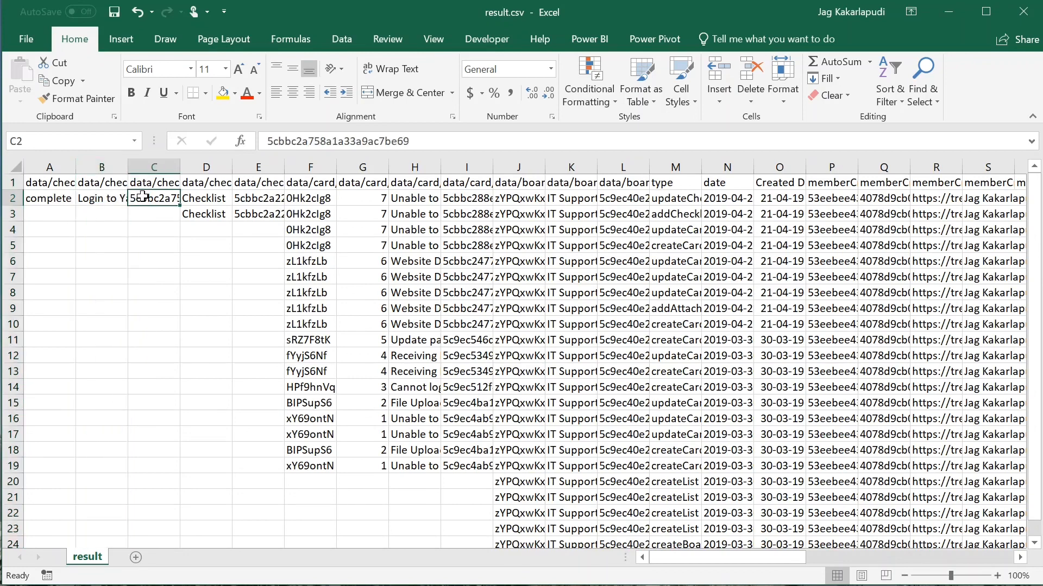
left_click(158, 184)
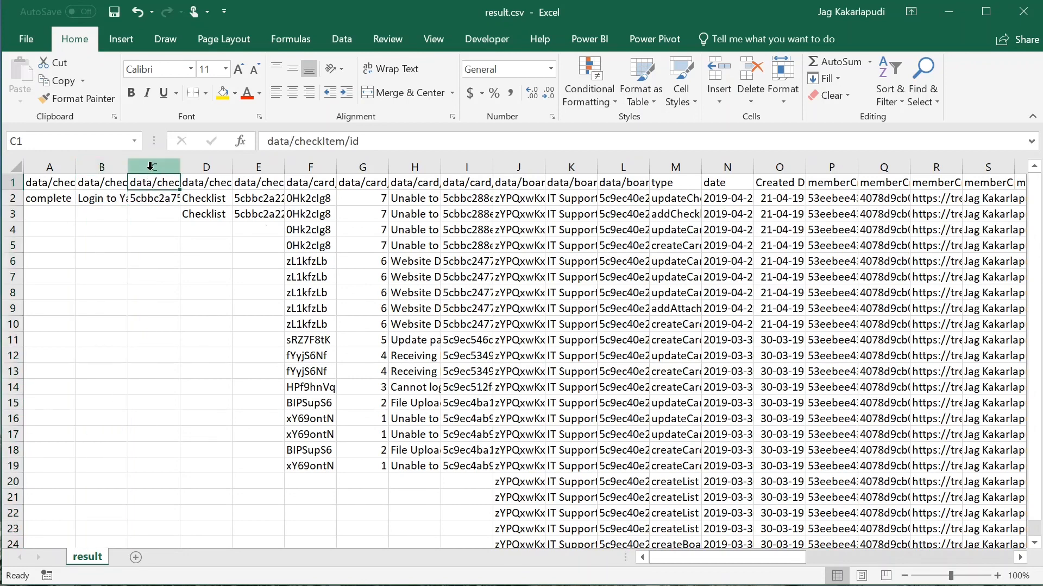
left_click(151, 167)
right_click(149, 170)
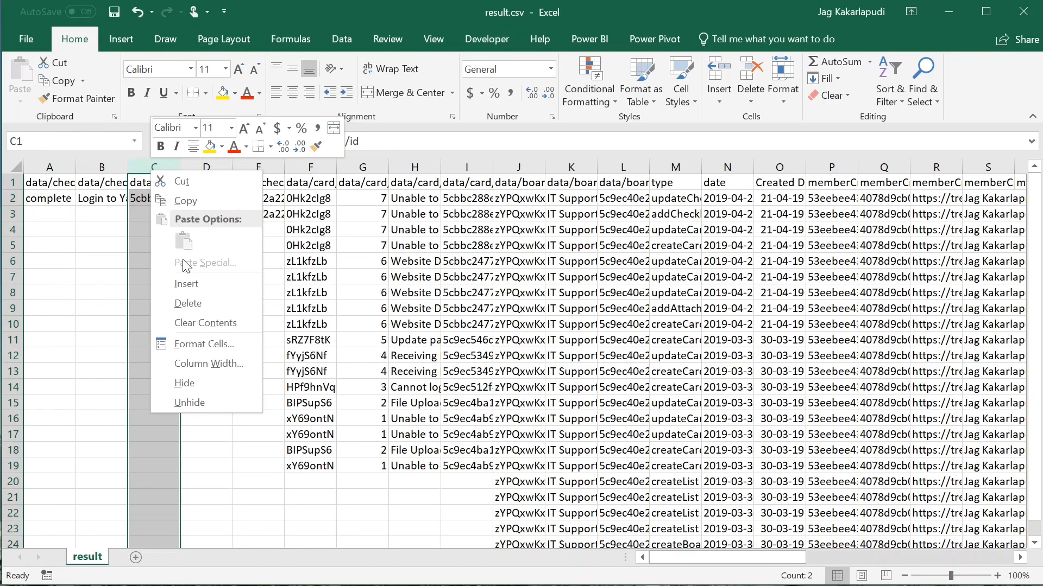
left_click(184, 299)
- Delete the data/checklist/id column, keeping the column that holds the checklist name
left_click(139, 198)
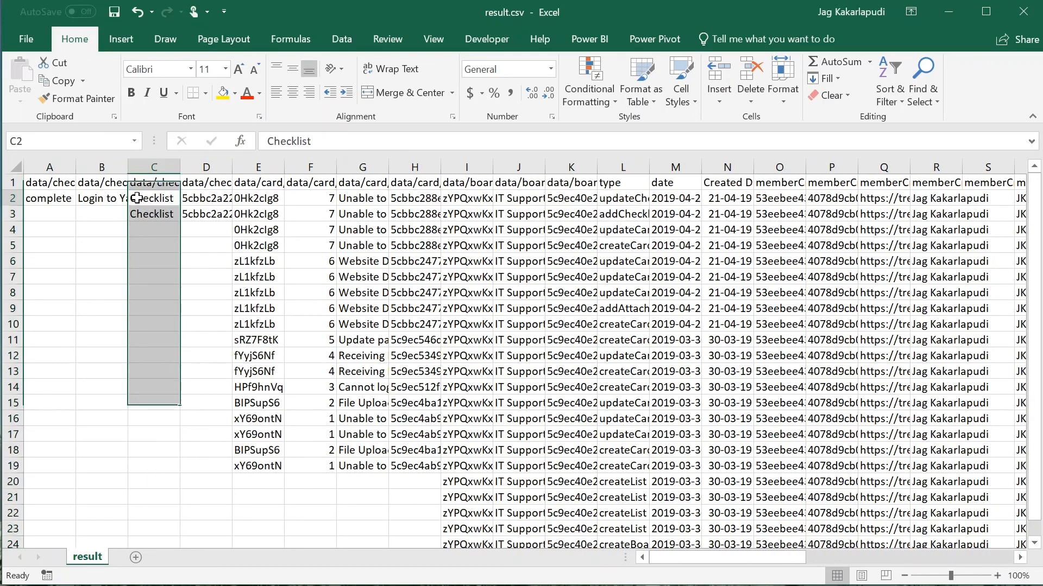
left_click(150, 167)
left_click(203, 204)
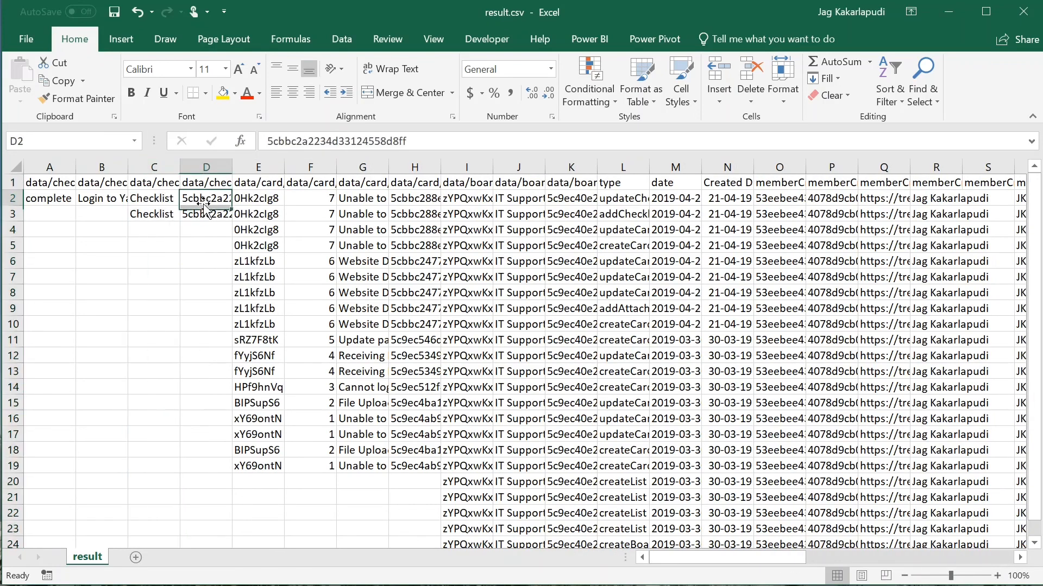
left_click(208, 178)
left_click(207, 164)
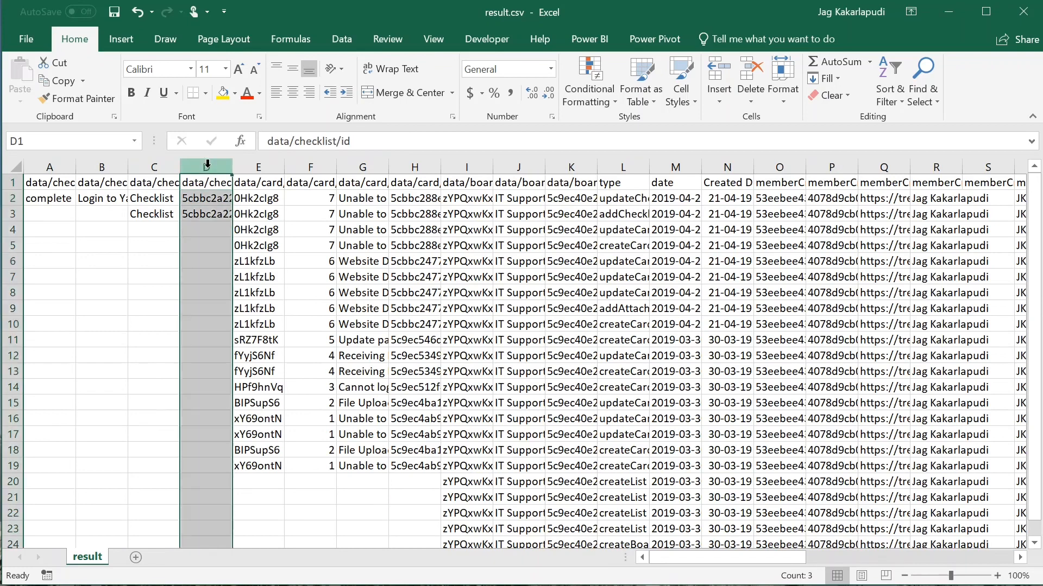
right_click(207, 164)
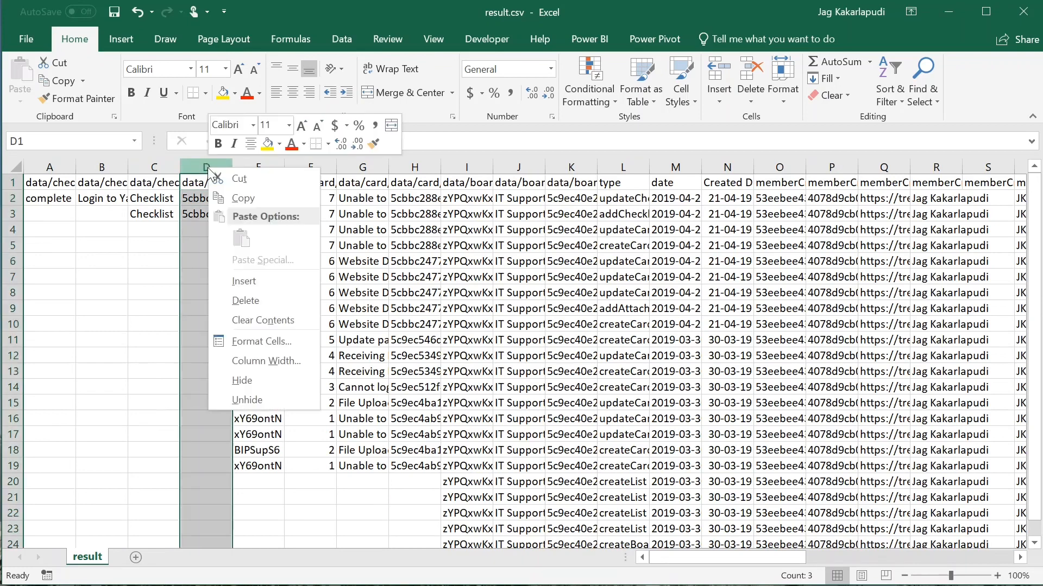
left_click(257, 295)
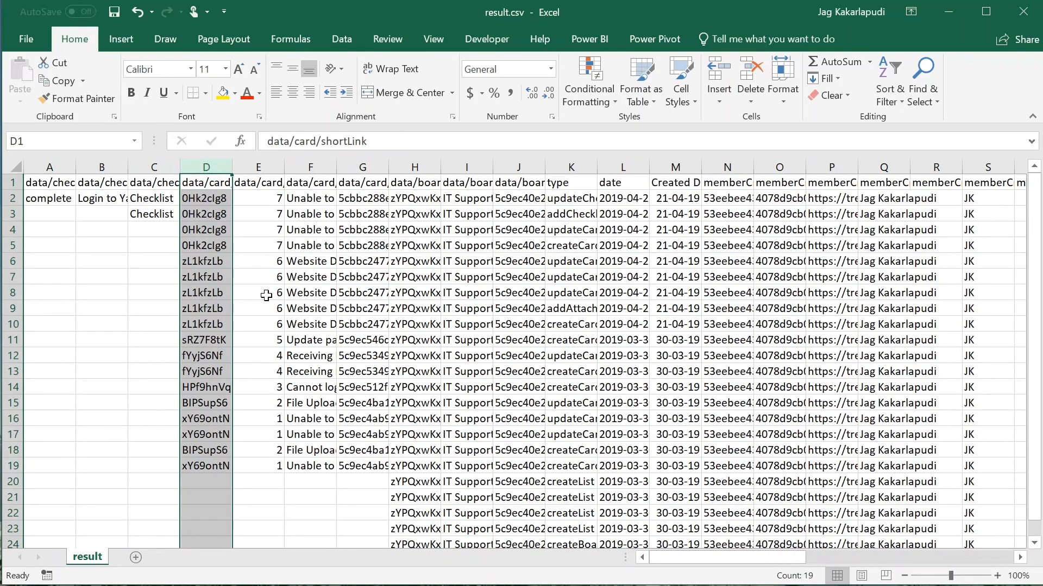
- Delete the data/card/shortLink and data/card/idShort columns
left_click(147, 202)
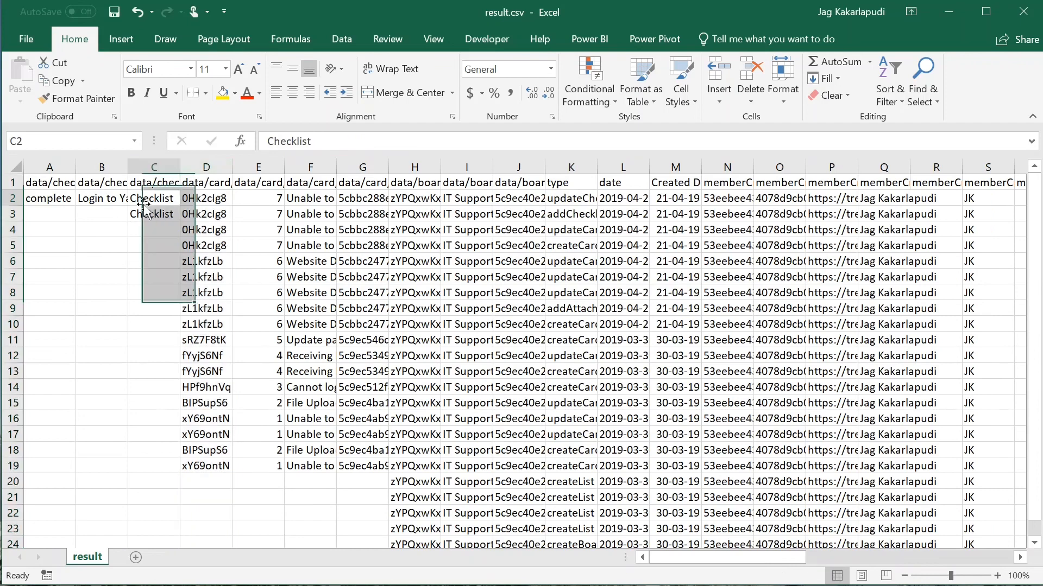
left_click(111, 201)
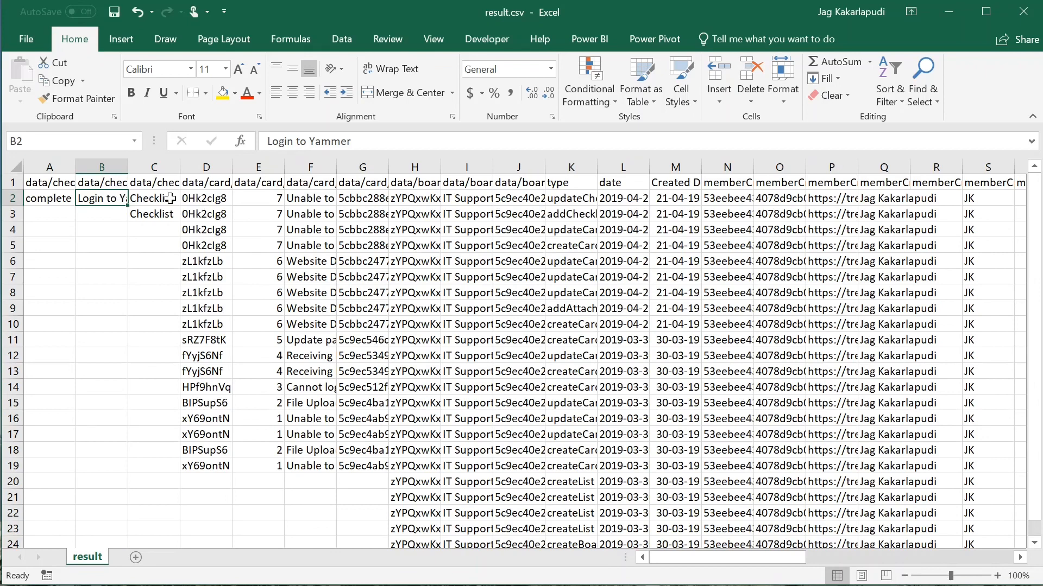
left_click(198, 190)
left_click(201, 167)
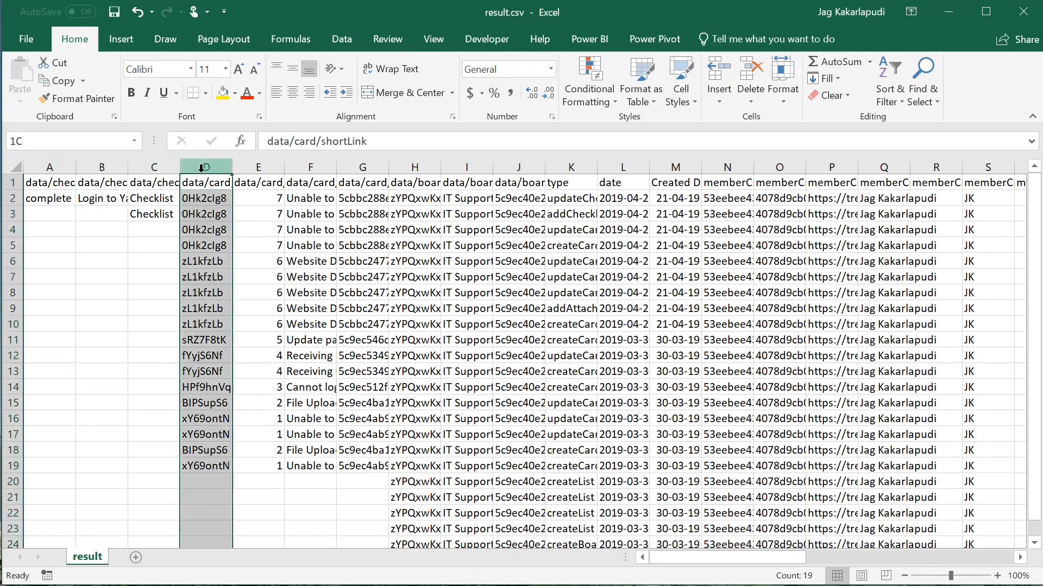
right_click(202, 174)
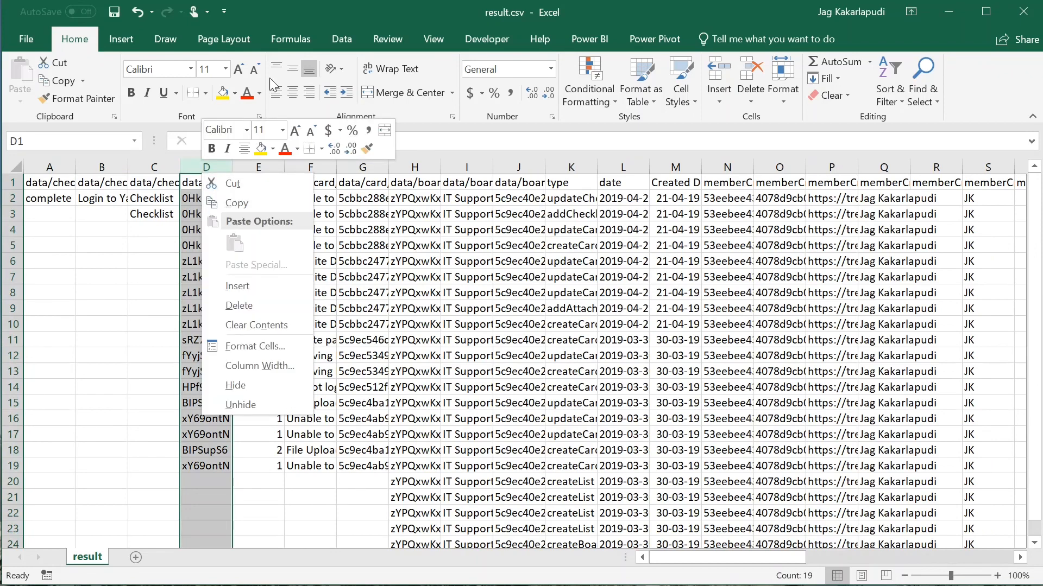
left_click(301, 14)
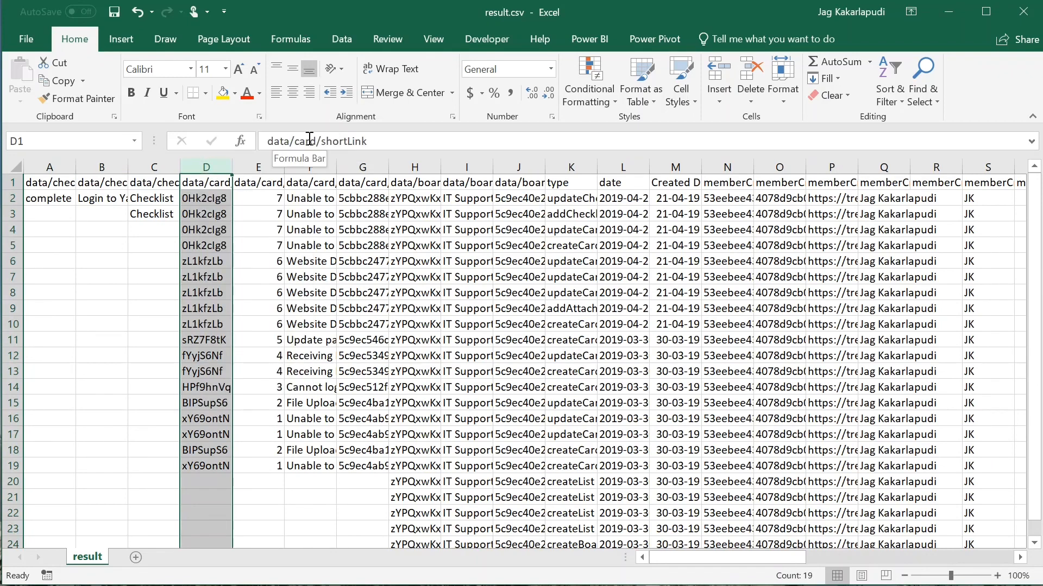
right_click(219, 168)
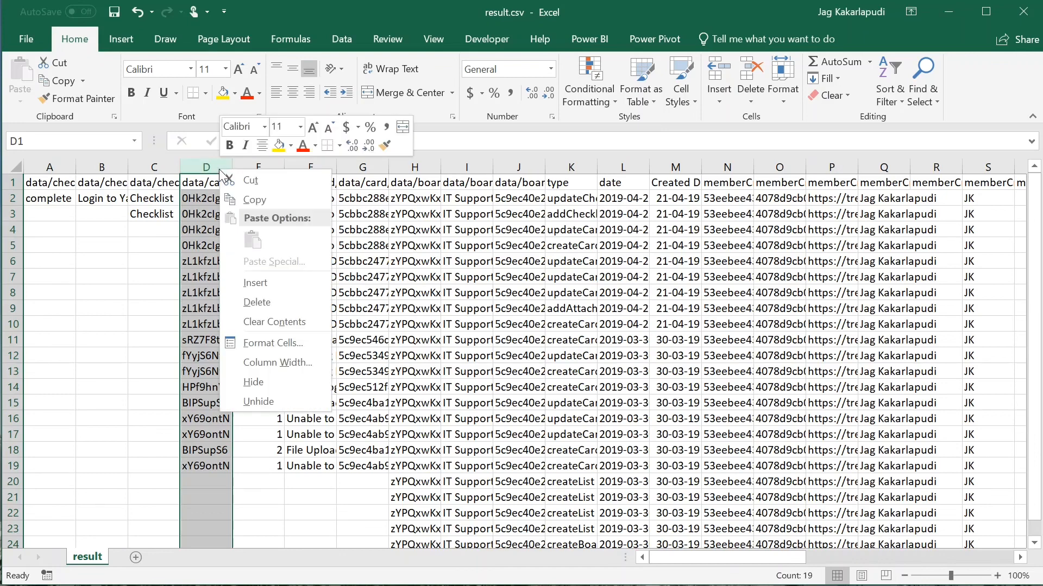
left_click(266, 300)
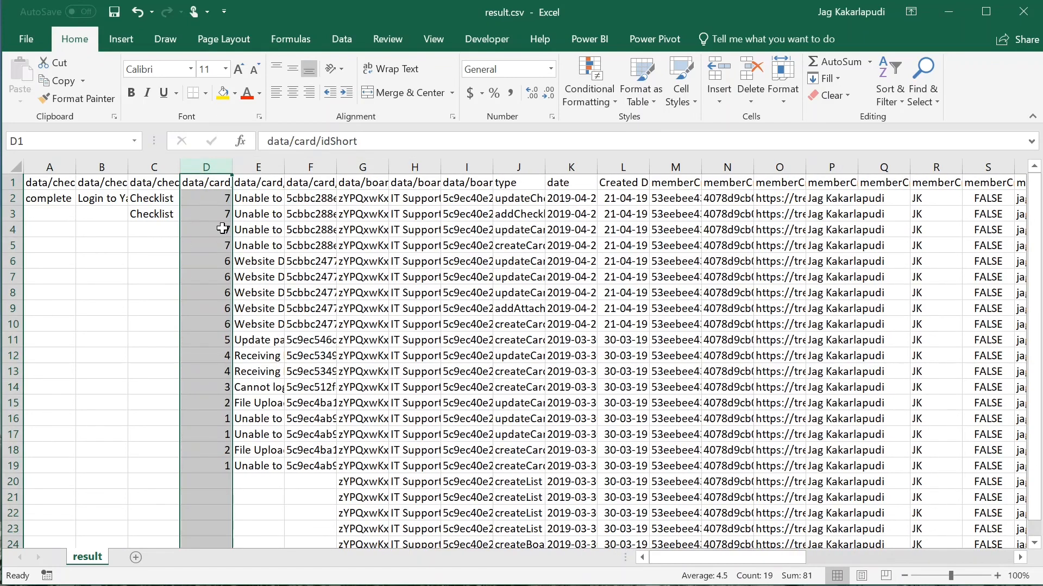
right_click(207, 177)
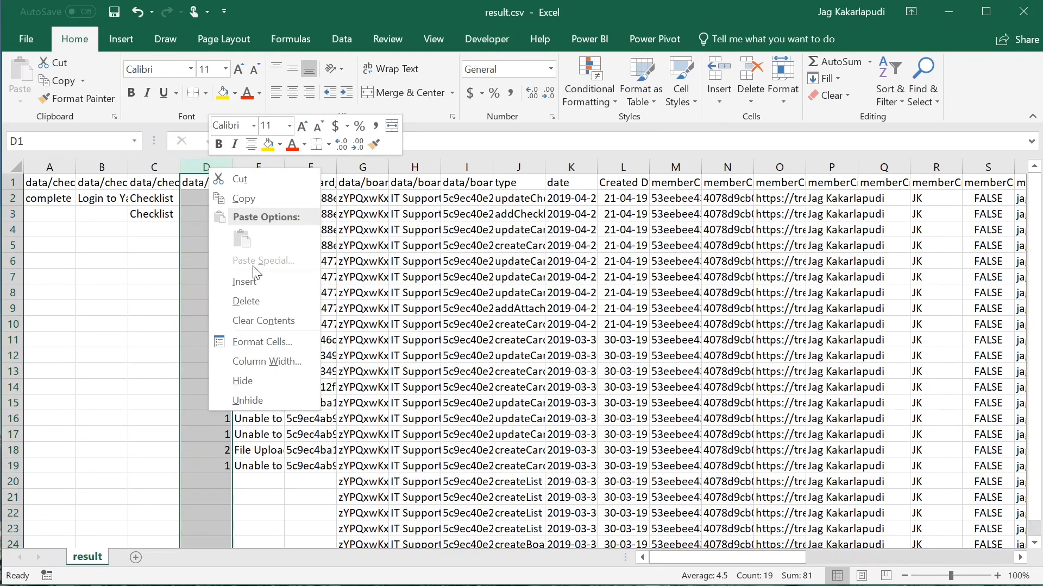
left_click(257, 300)
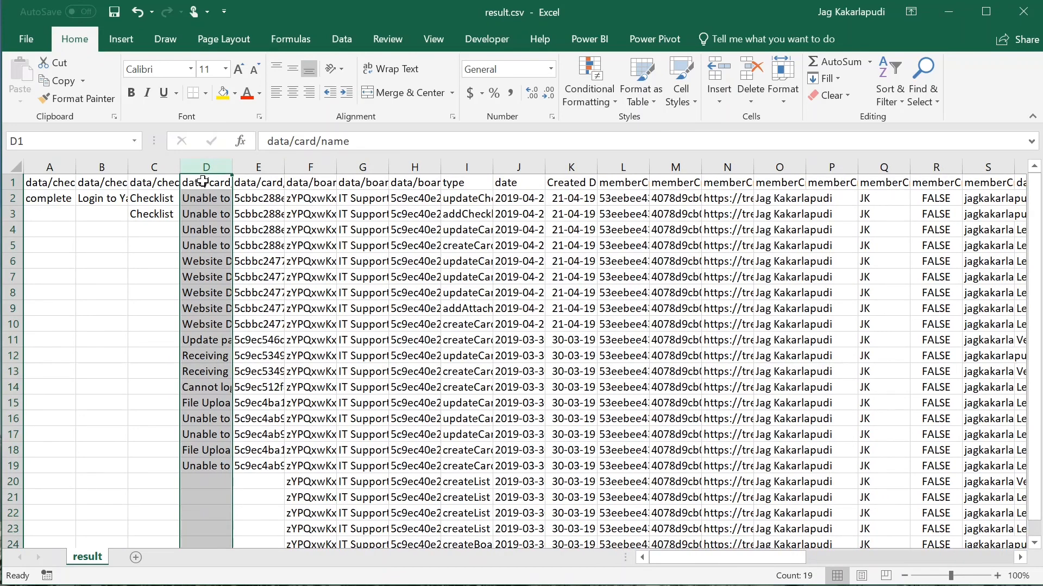
- Auto-fit the width of the data/card/name column and rename its header in D1 as TaskName
double_click(229, 162)
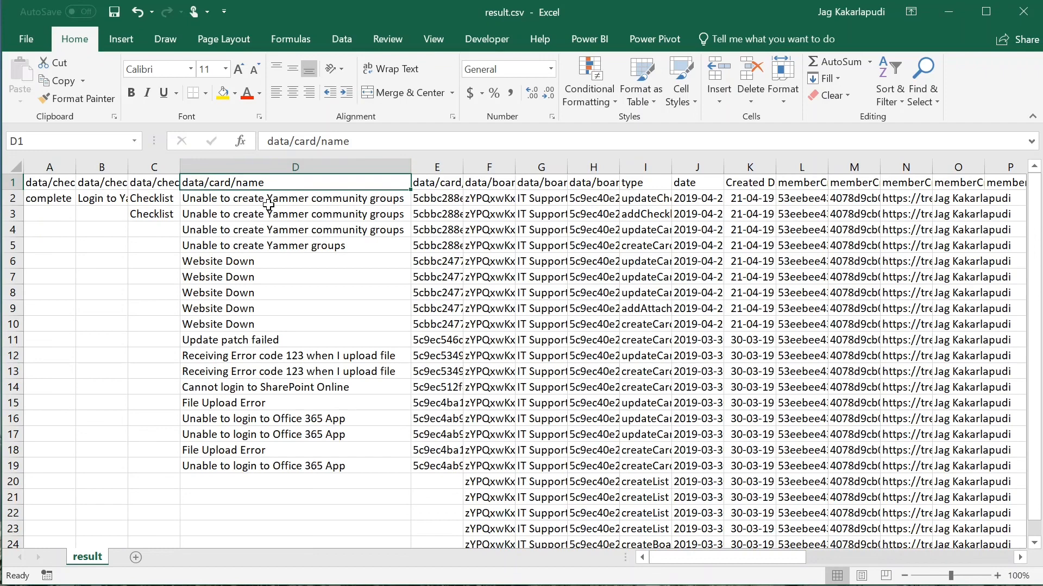
type("Task")
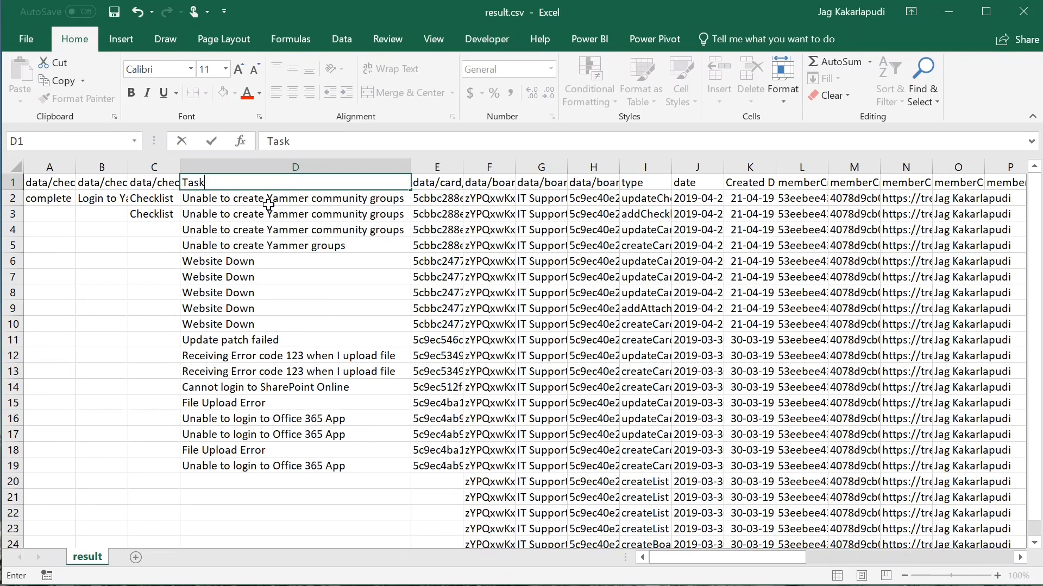
type("Name")
key("BackSpace")
key("BackSpace")
key("BackSpace")
key("BackSpace")
type("Name")
key("Return")
- Delete the data/card/id and data/board/shortLink columns following the TaskName column
key("Up")
key("Right")
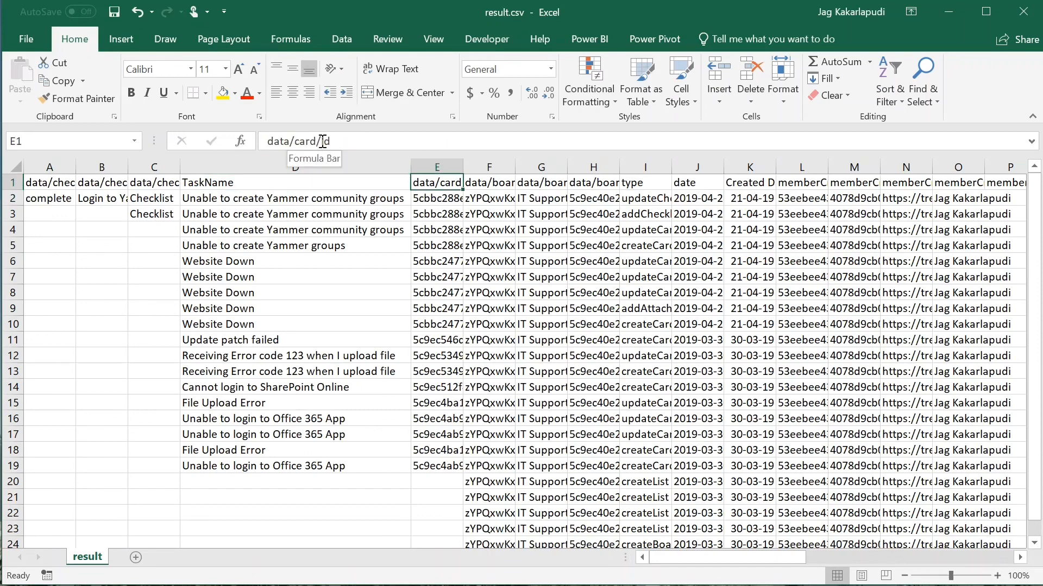
left_click(428, 167)
right_click(428, 167)
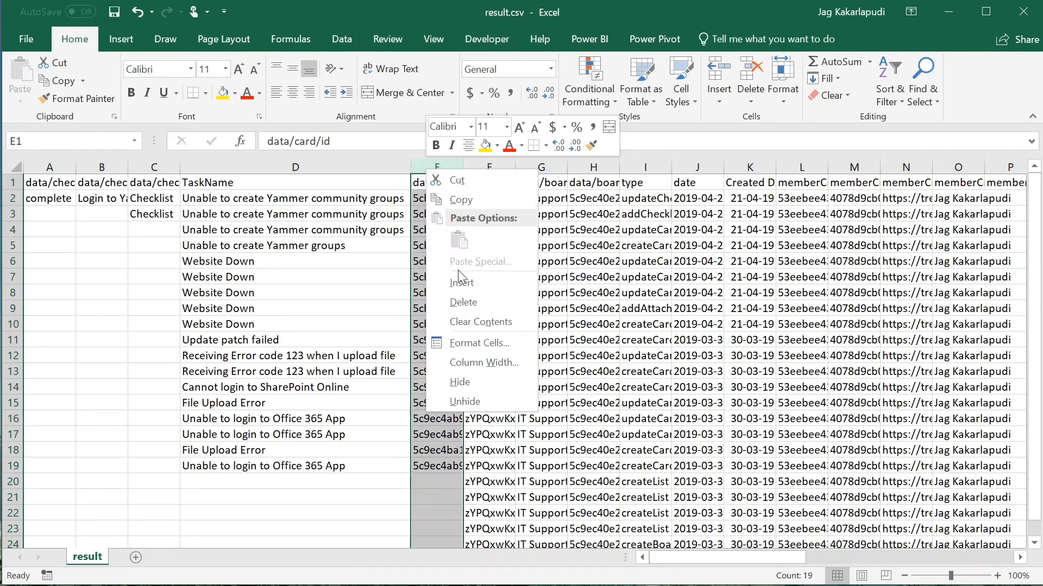
left_click(462, 301)
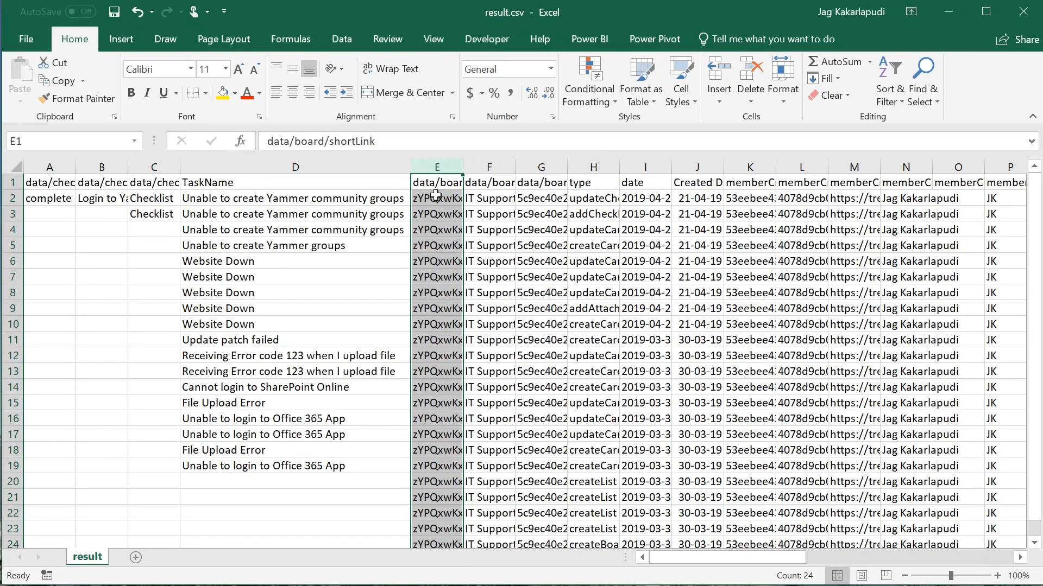
right_click(433, 171)
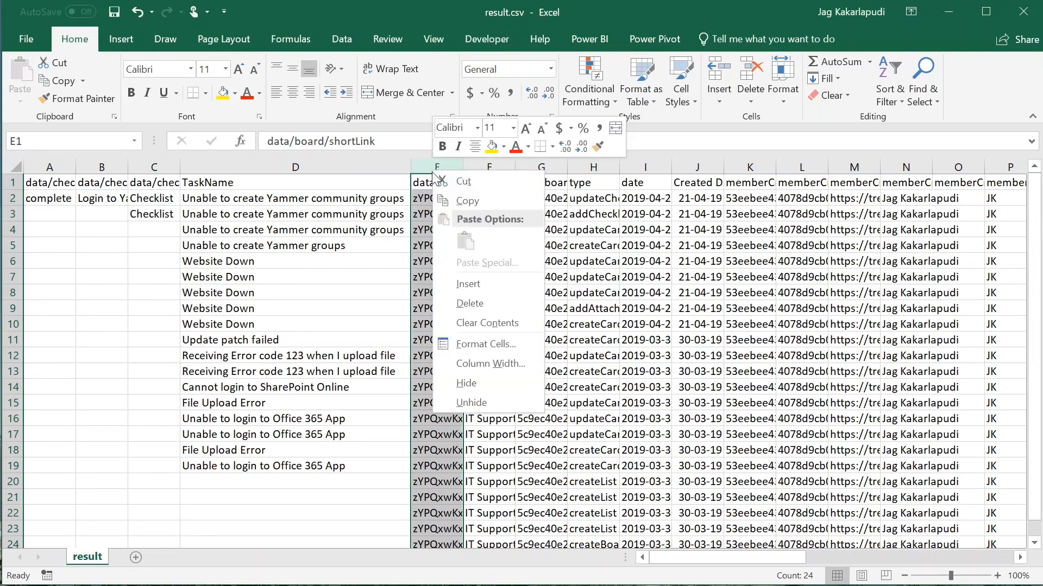
left_click(473, 302)
- Rename the data/board/name header in E1 as PlanName
left_click(434, 186)
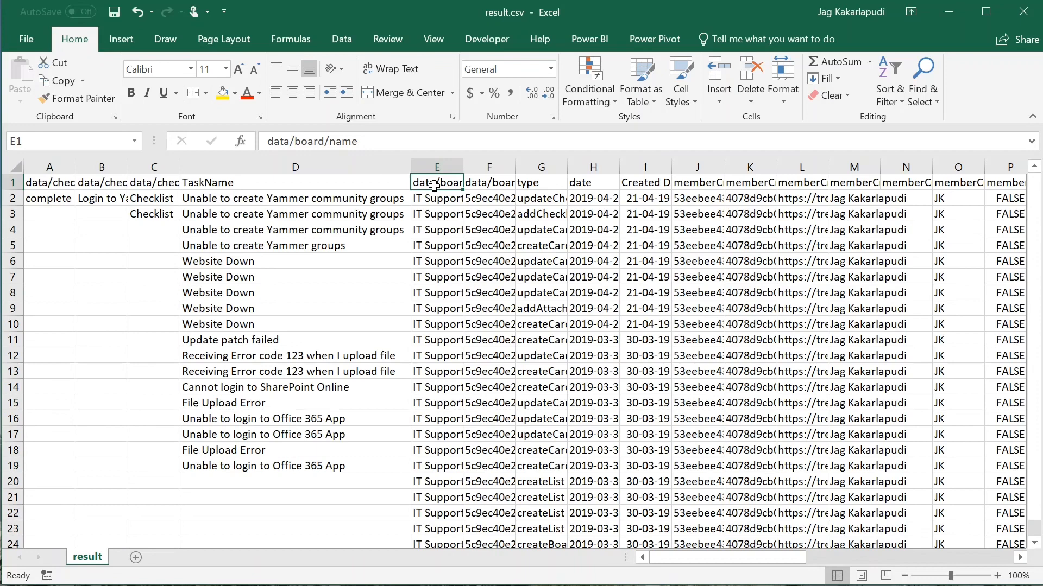
type("PLan")
key("BackSpace")
key("BackSpace")
key("BackSpace")
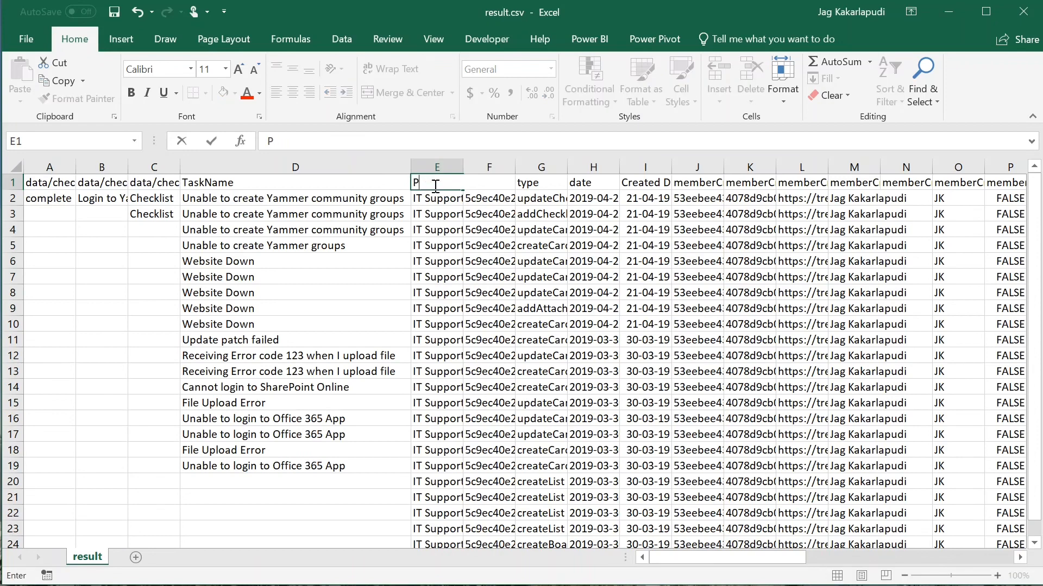
type("lanName")
key("Return")
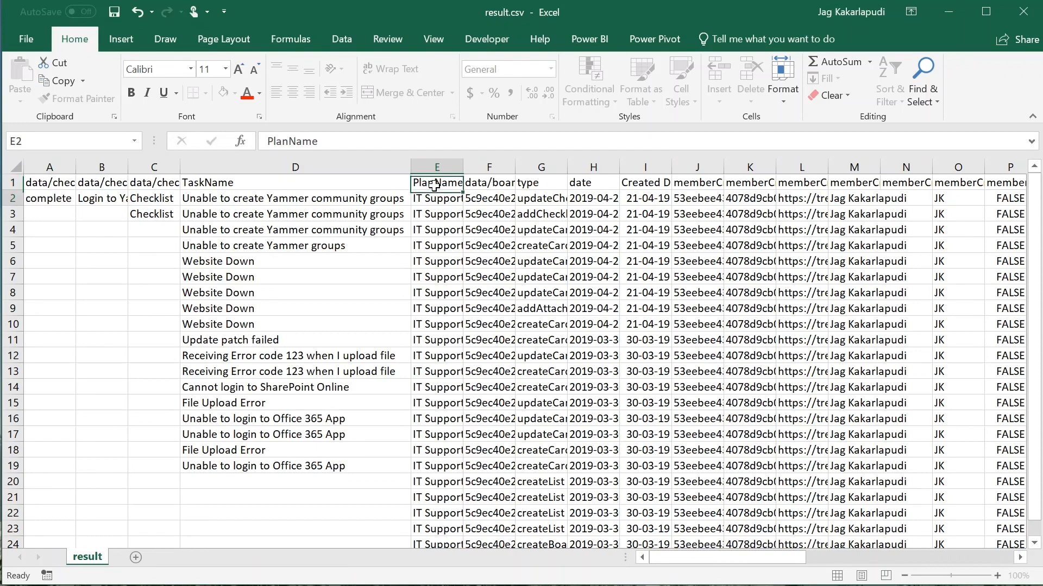
- Delete the data/board/id column that follows the PlanName column
left_click(434, 185)
key("Down")
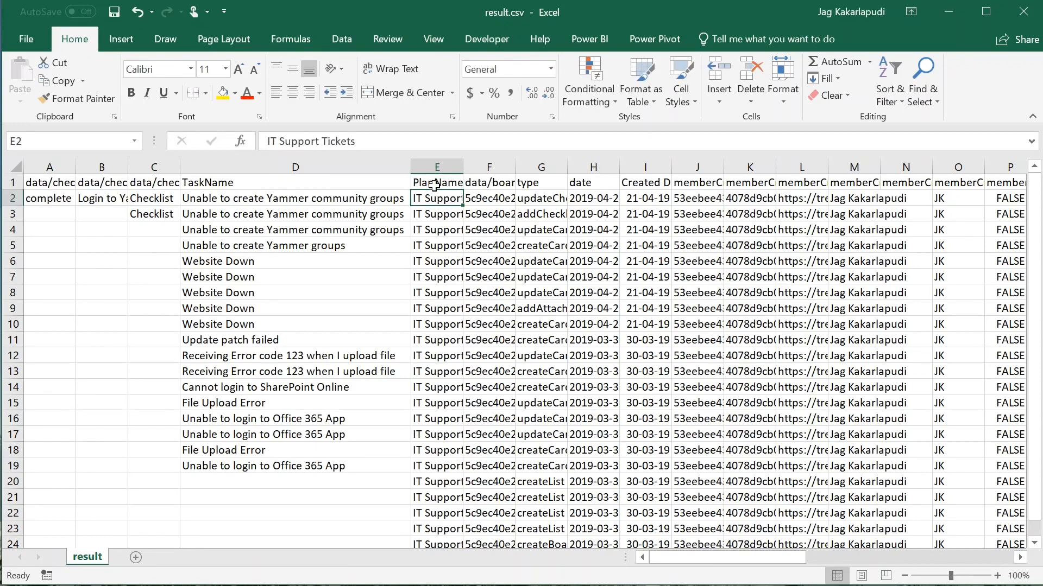
left_click(478, 185)
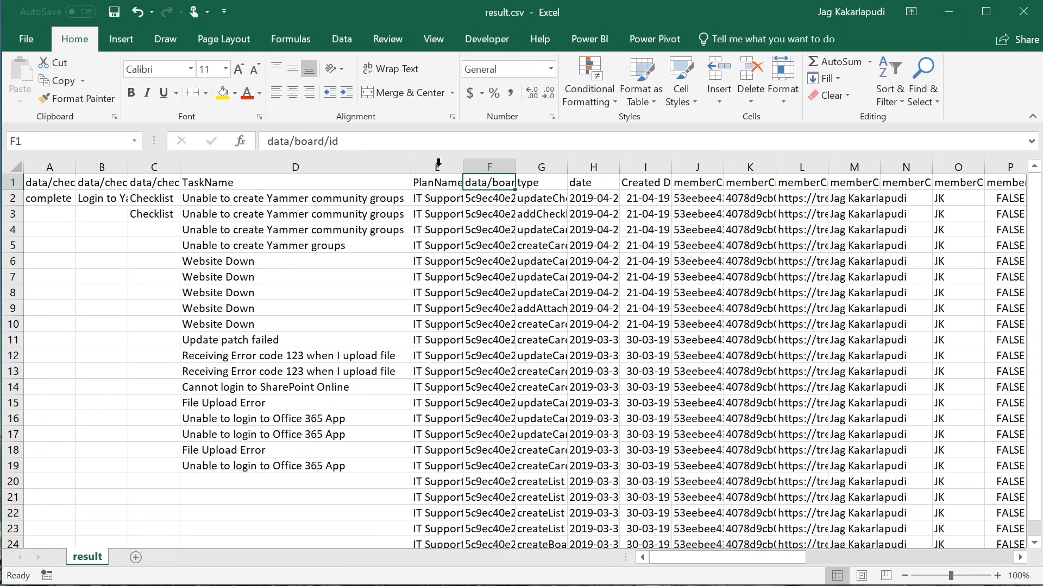
left_click(480, 164)
right_click(480, 164)
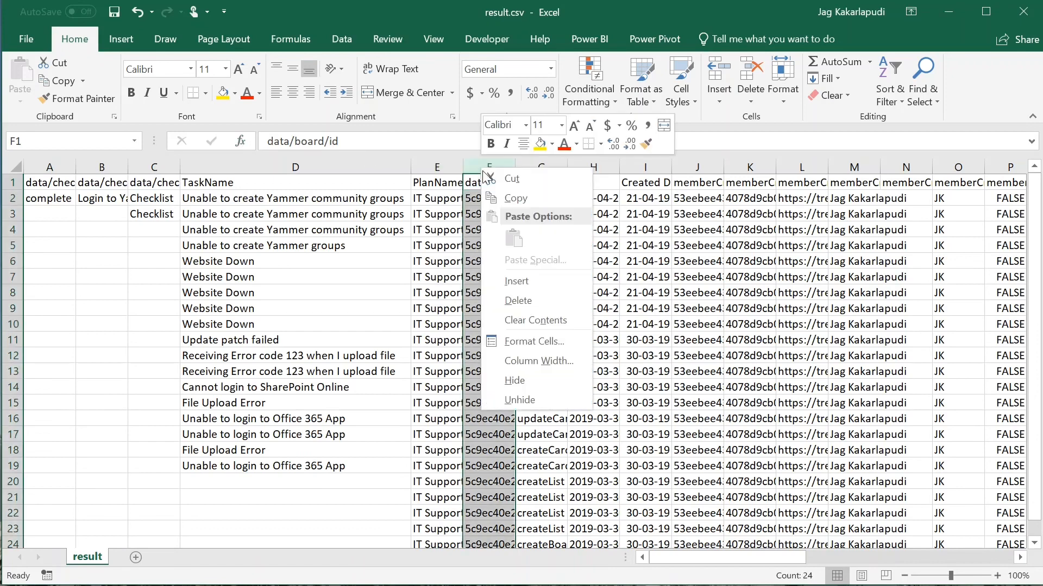
left_click(530, 301)
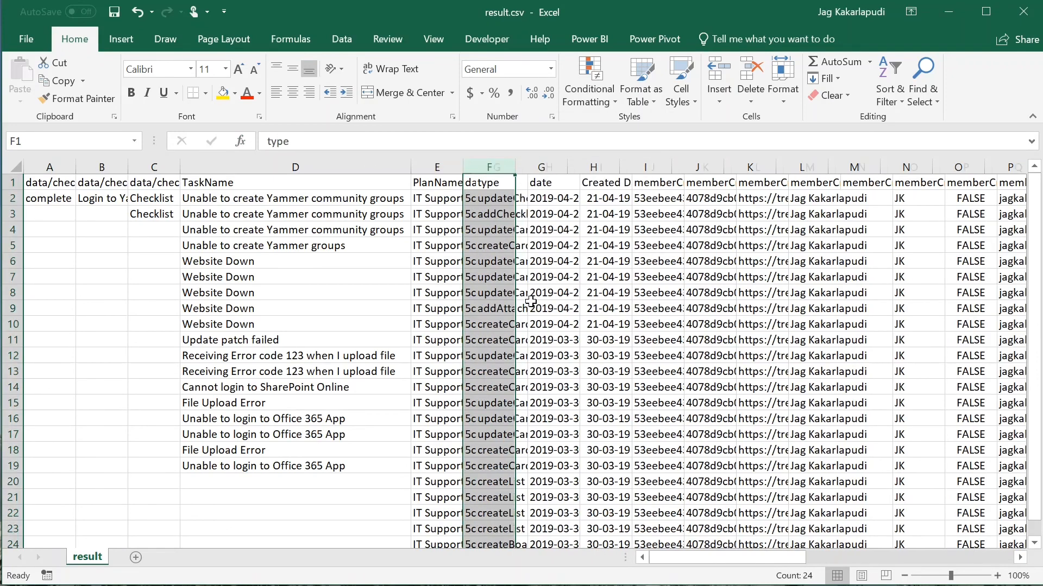
- Auto-fit the widths of the PlanName and type columns to their contents
left_click(481, 202)
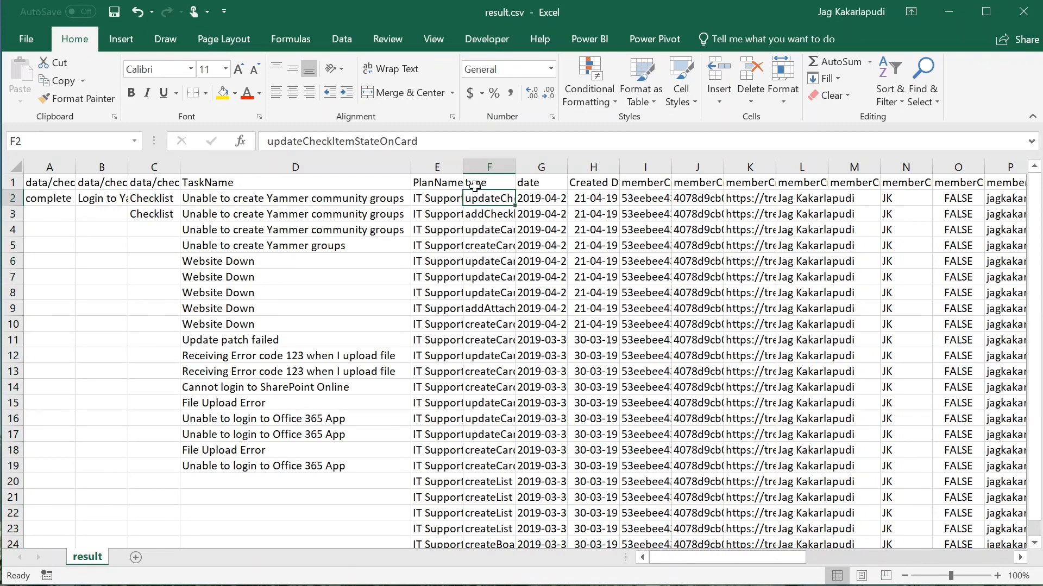
left_click(474, 183)
left_click(467, 167)
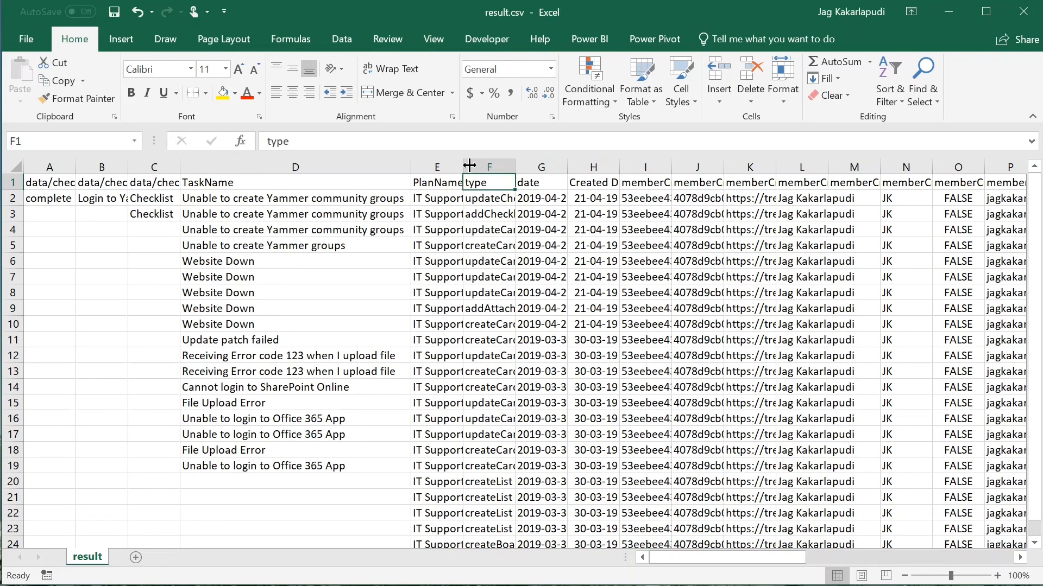
double_click(465, 167)
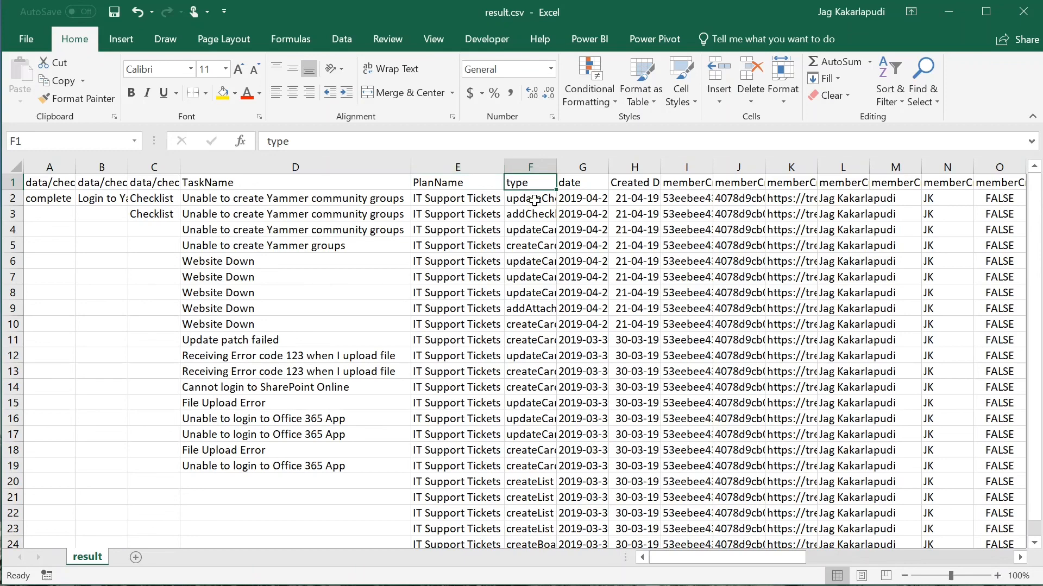
left_click(532, 200)
double_click(555, 170)
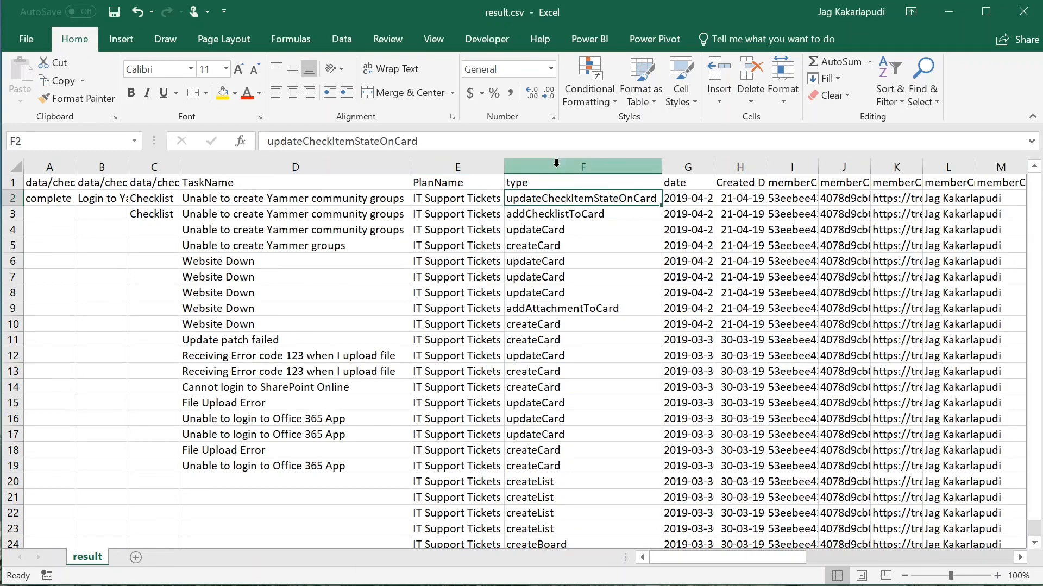
- Examine the card actions listed in the type column, from the checklist entries down to row 8
left_click(556, 232)
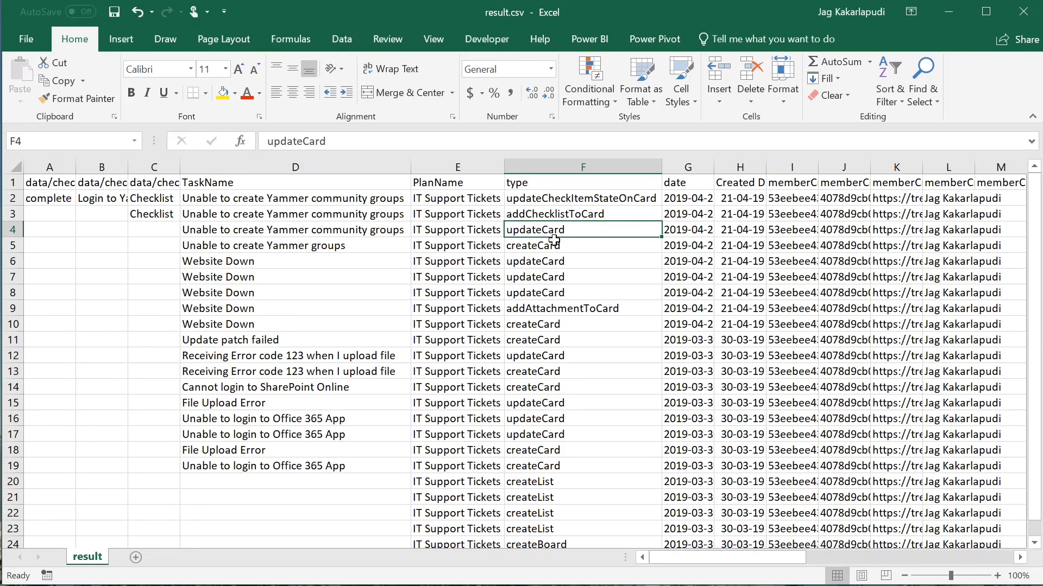
left_click(553, 240)
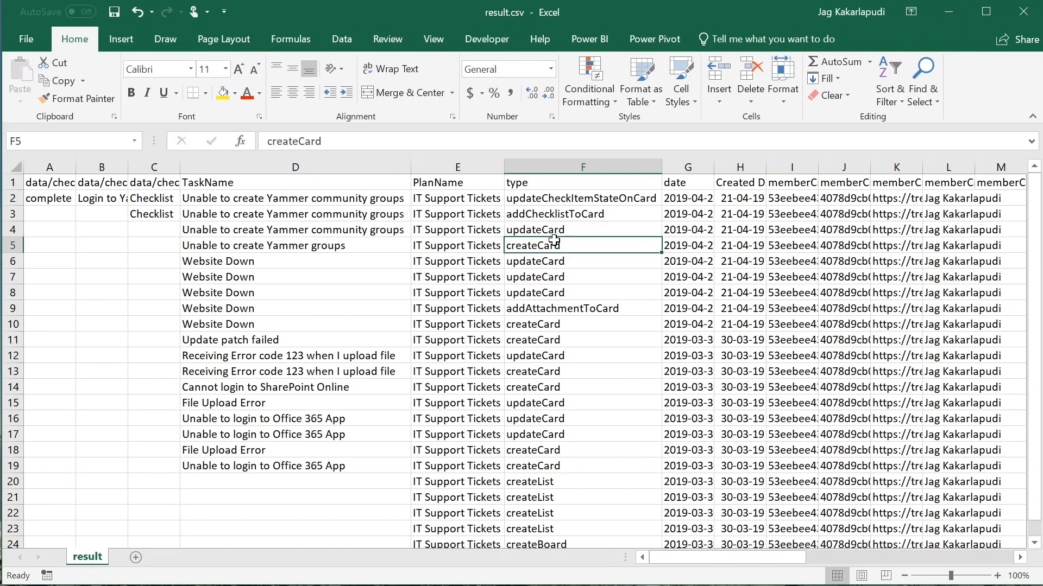
key("Up")
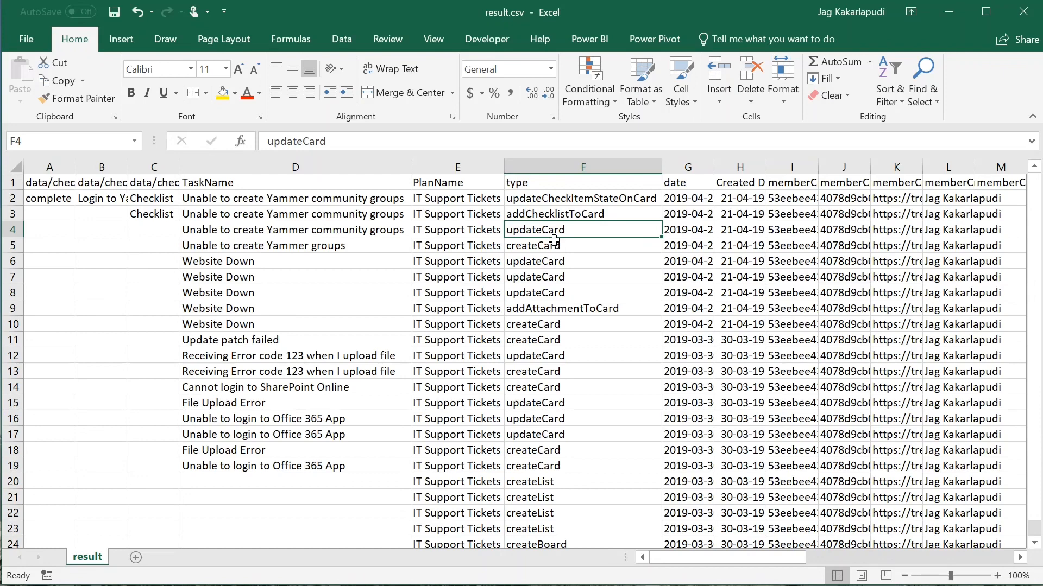
key("Down")
key("Up")
key("Up")
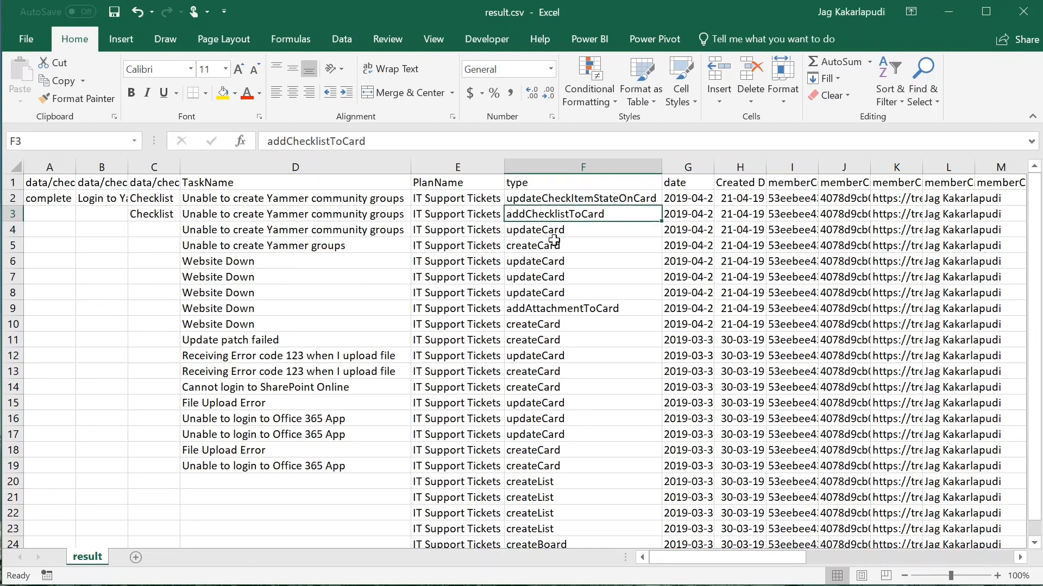
key("Up")
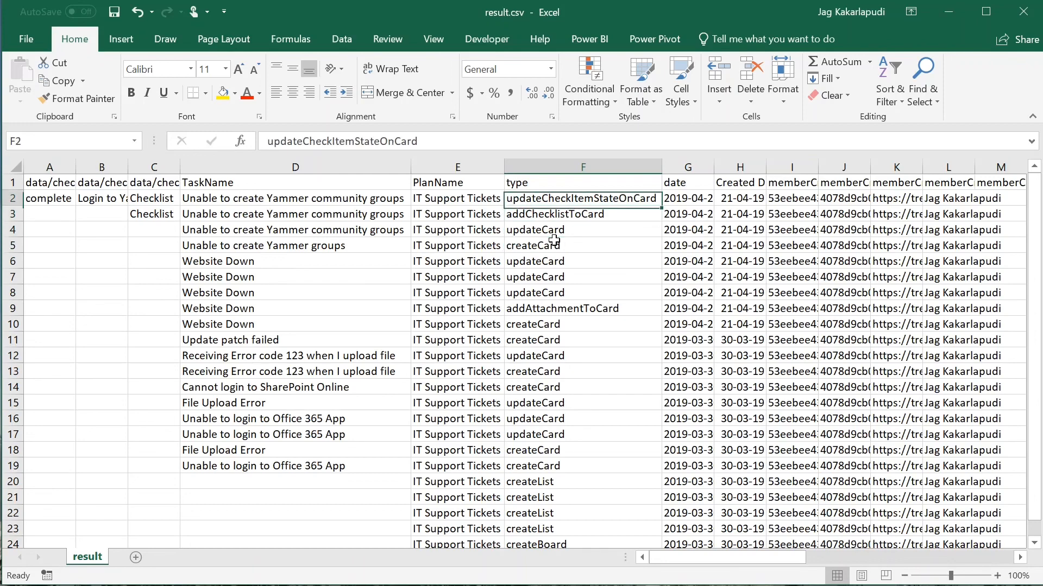
key("Down")
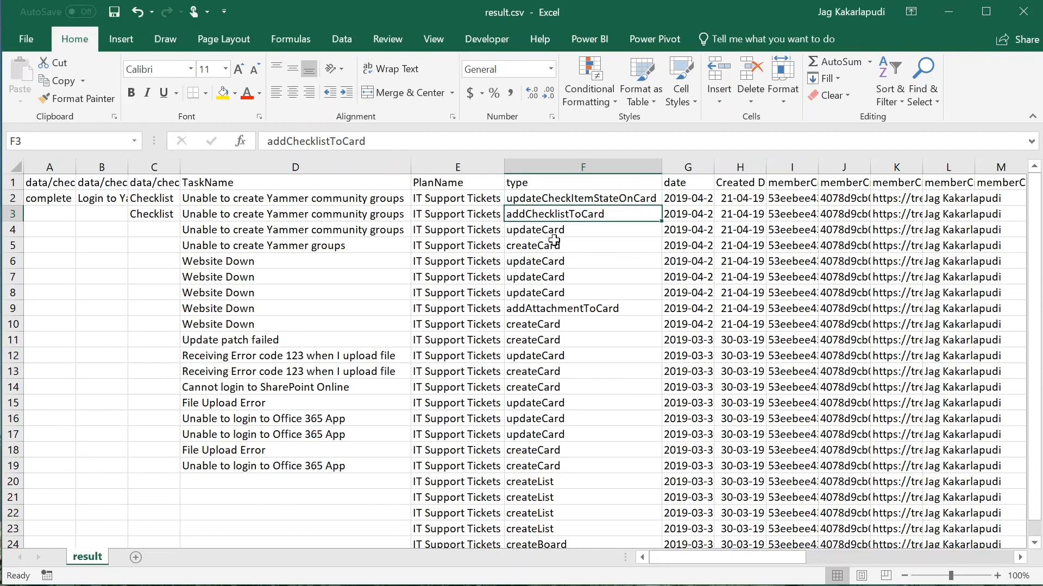
key("Up")
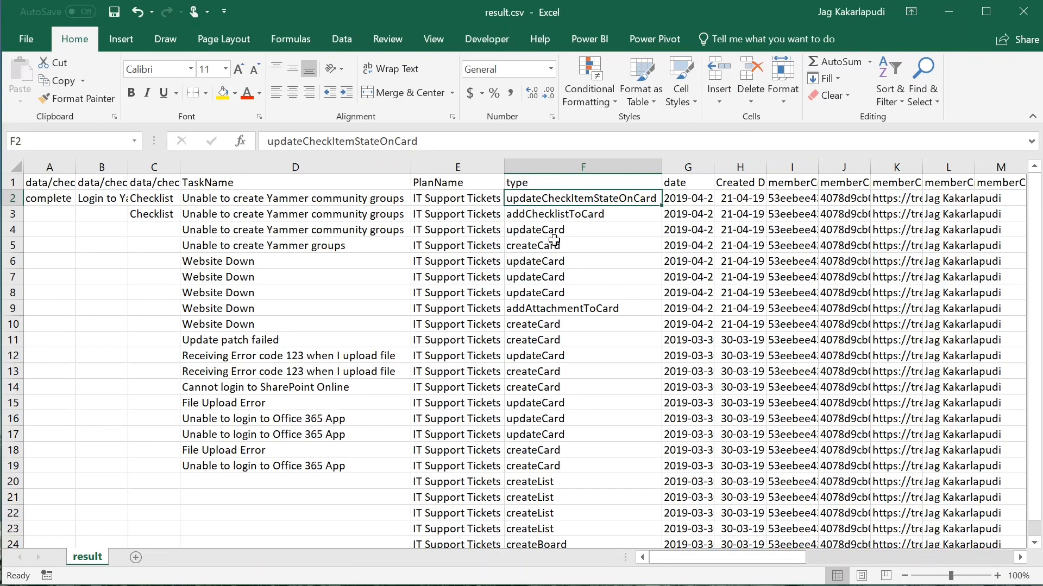
key("Down")
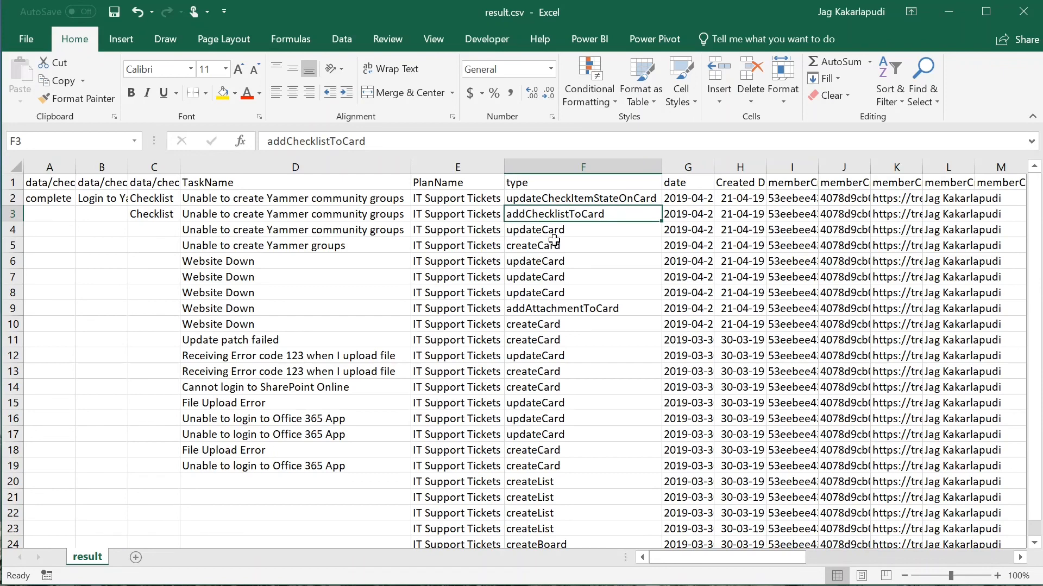
key("Down")
key("Down")
key("Down")
key("Down")
key("Down")
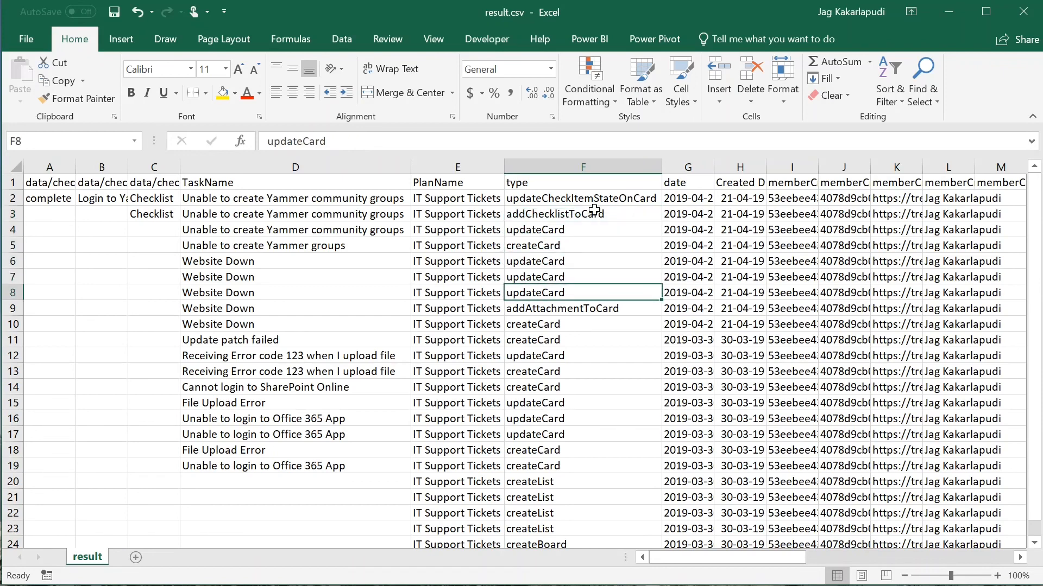
- Rename the type header in F1 as ActionType
left_click(535, 184)
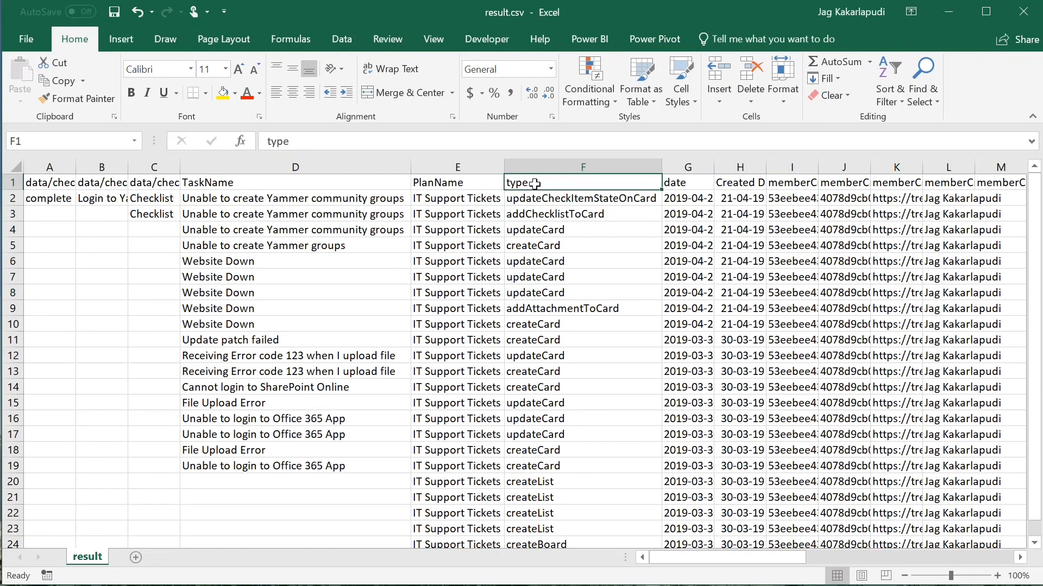
type("tio")
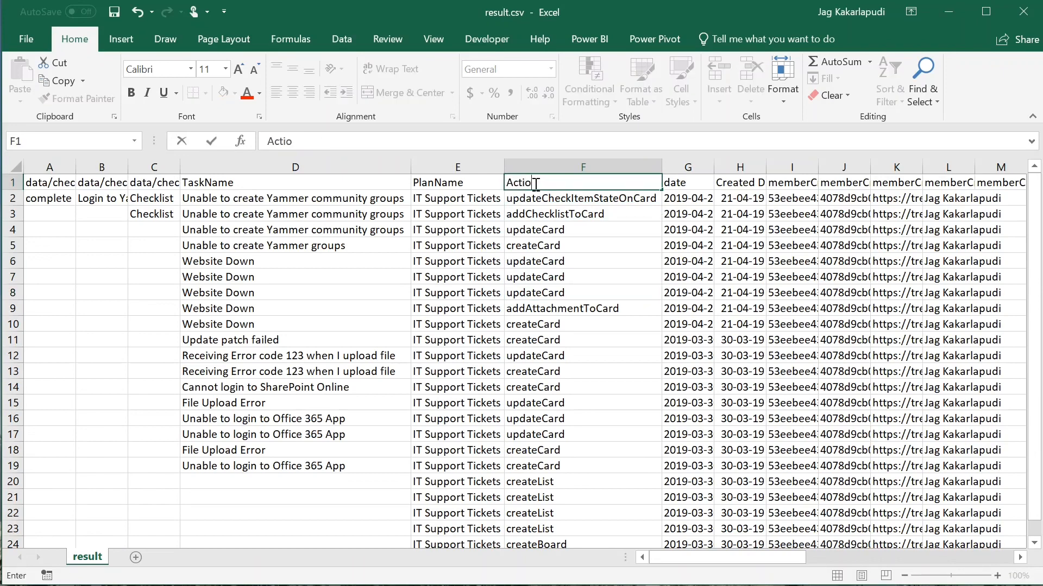
type("nType")
key("Return")
- Rename the date header in G1 as CreatedDate
left_click(535, 184)
key("Tab")
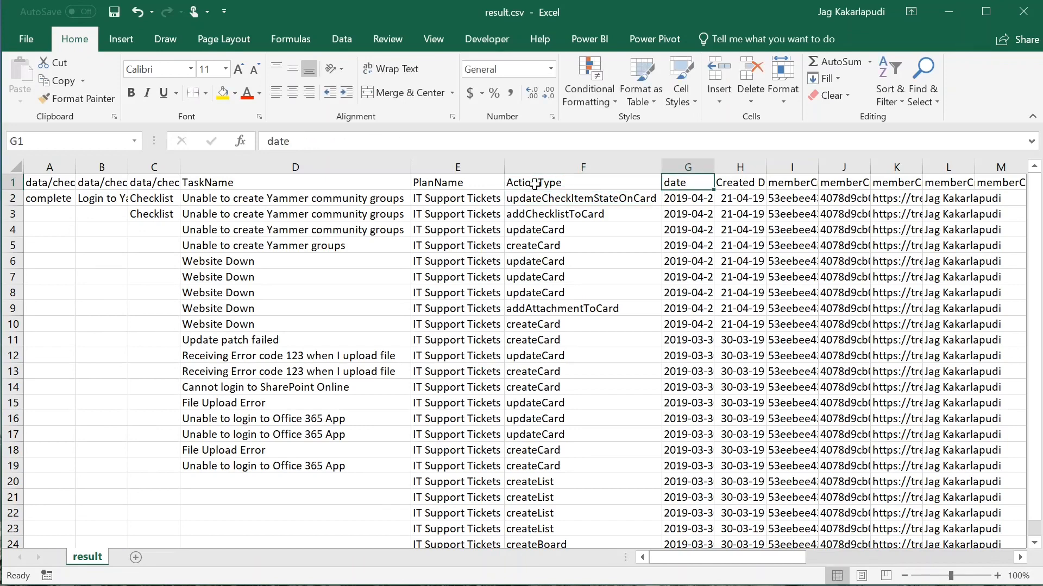
key("Down")
key("Up")
type("CreatedDate")
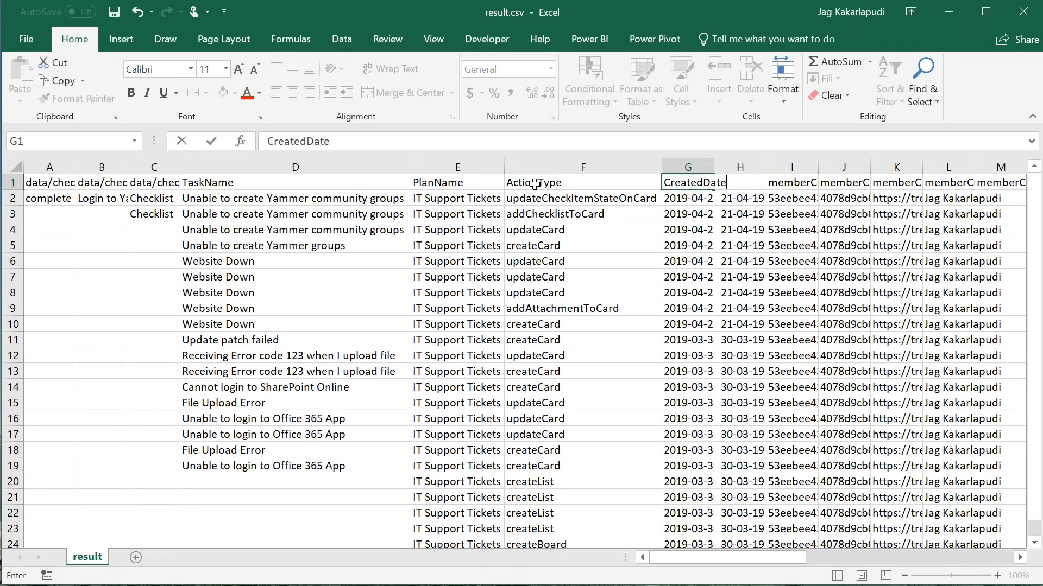
key("Return")
- Auto-fit the width of the CreatedDate column and check its timestamps in the first rows
key("Up")
key("Right")
key("Left")
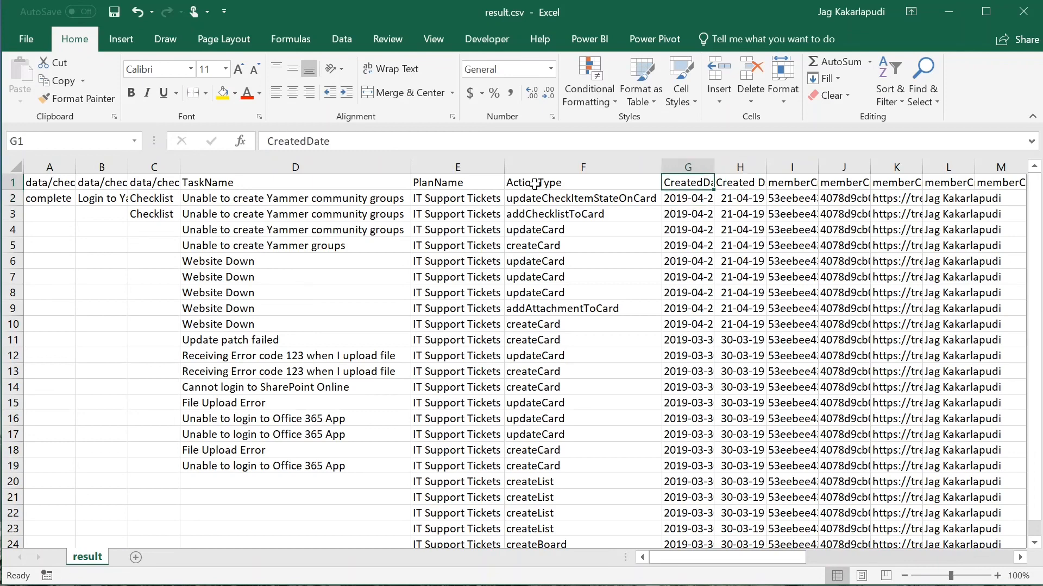
double_click(713, 167)
left_click(714, 209)
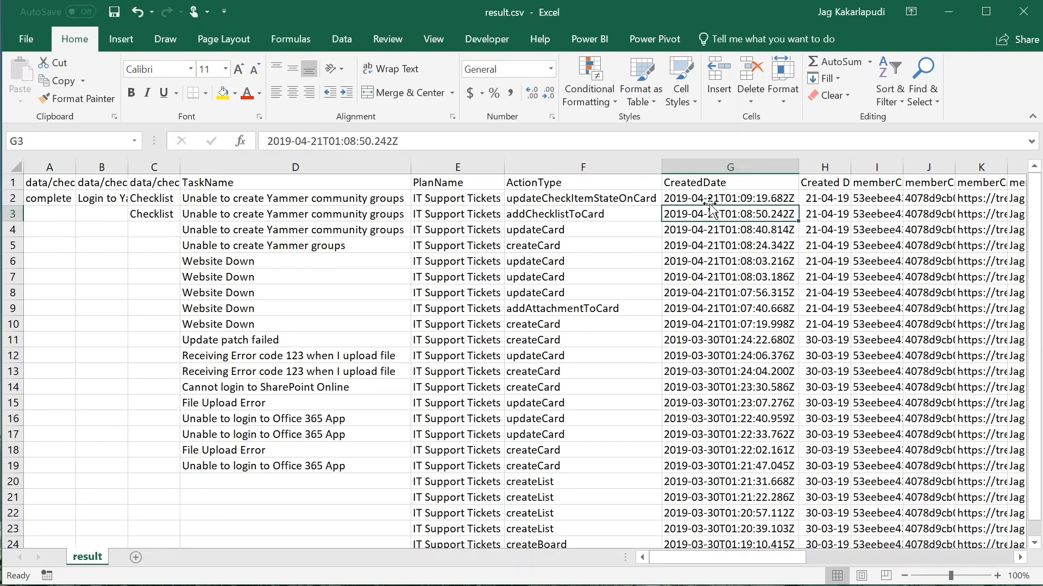
left_click(705, 201)
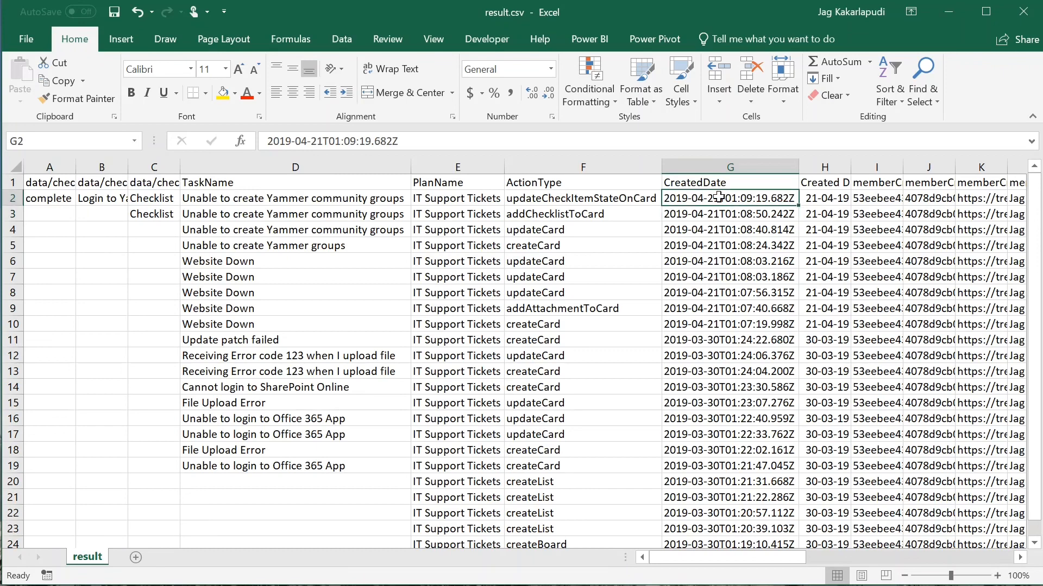
left_click(730, 213)
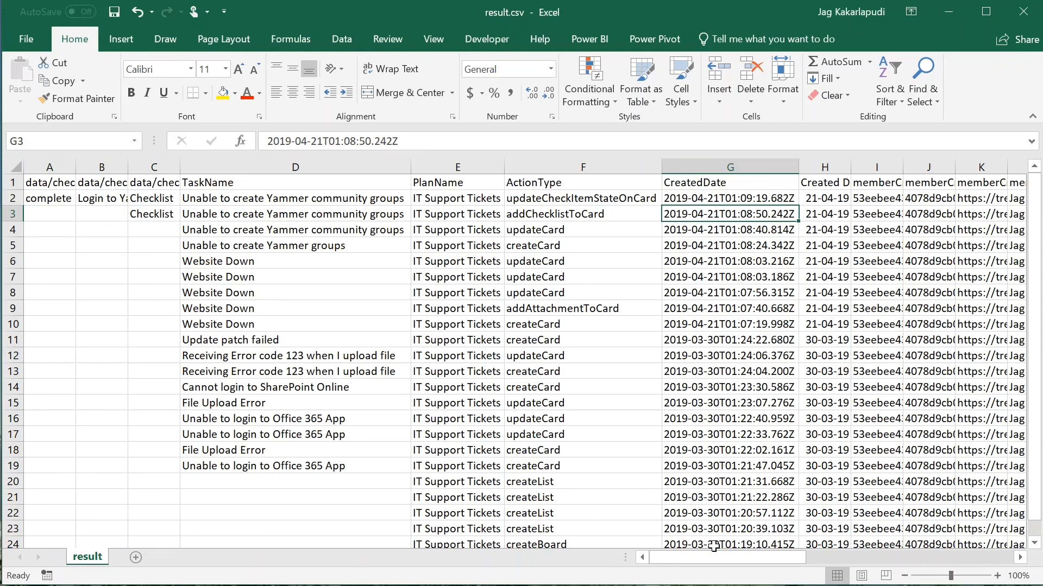
- Delete the redundant created-date column following CreatedDate and the memberCreator/id column
left_click_drag(713, 558, 747, 559)
left_click(440, 167)
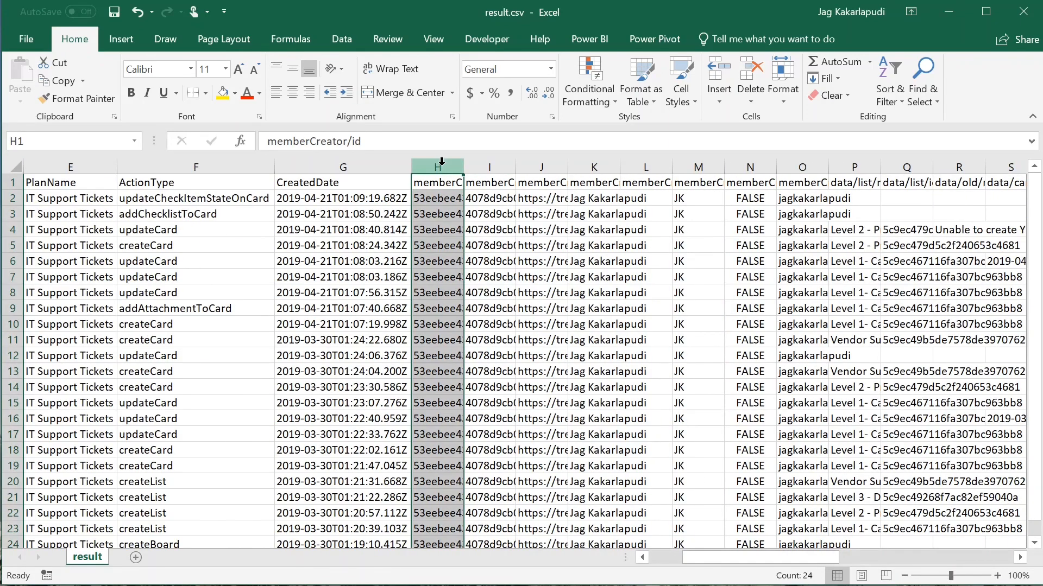
right_click(442, 166)
left_click(488, 297)
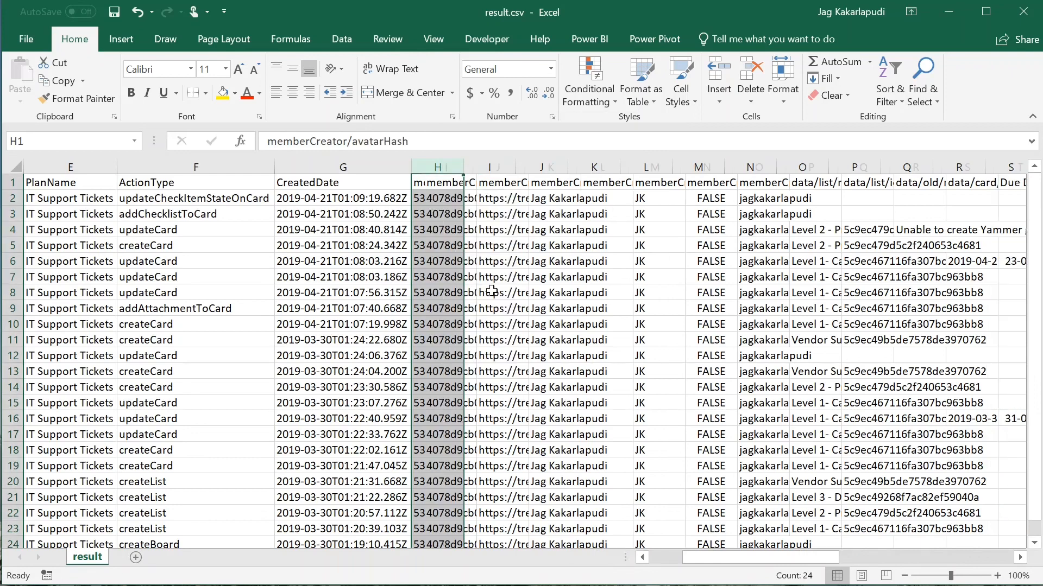
- Delete the memberCreator/avatarHash and memberCreator/avatarUrl columns and widen the memberCreator/fullName column
right_click(444, 169)
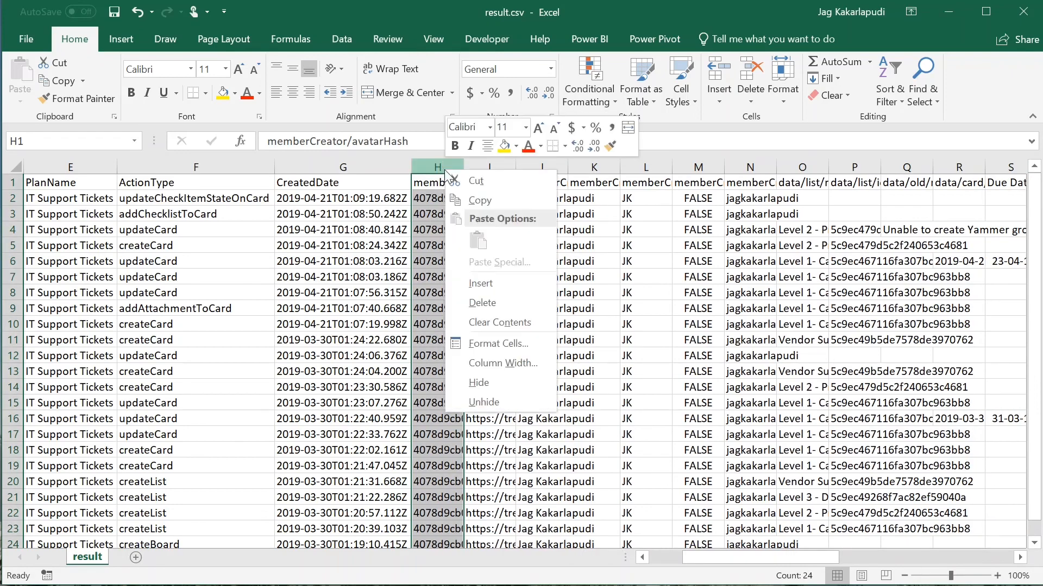
left_click(498, 304)
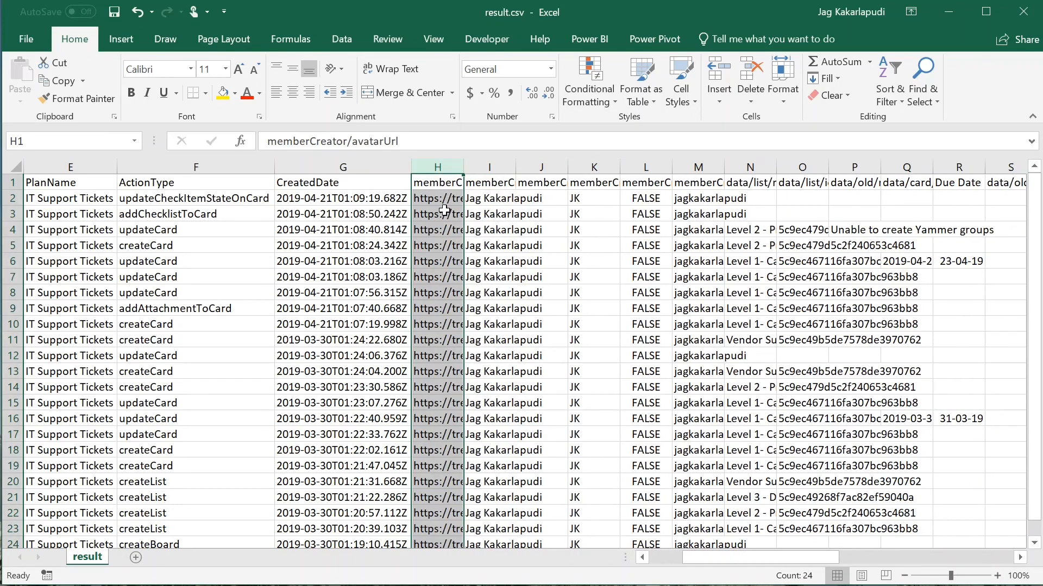
right_click(441, 173)
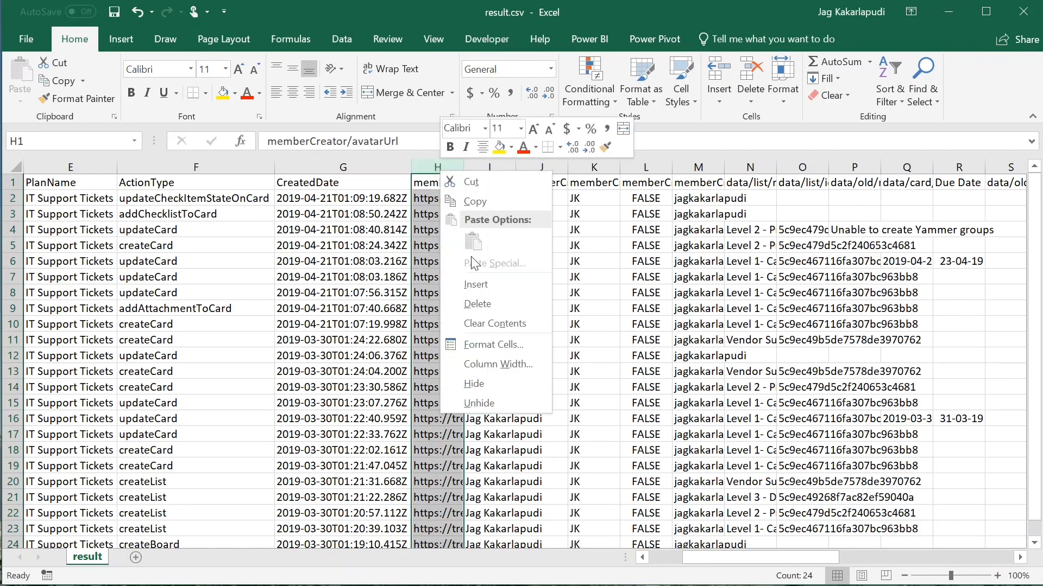
left_click(486, 301)
left_click(446, 212)
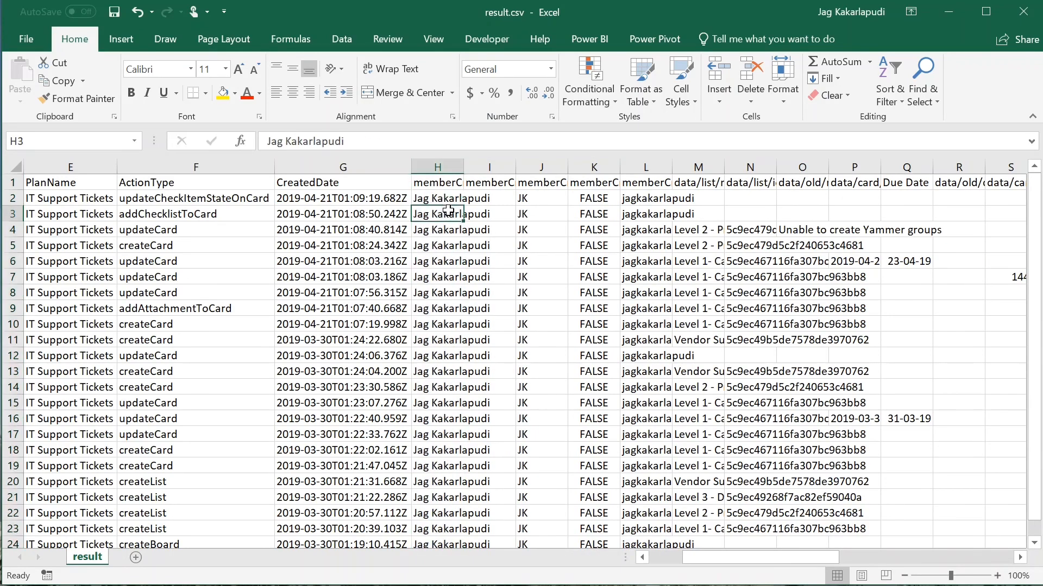
left_click_drag(463, 176, 530, 172)
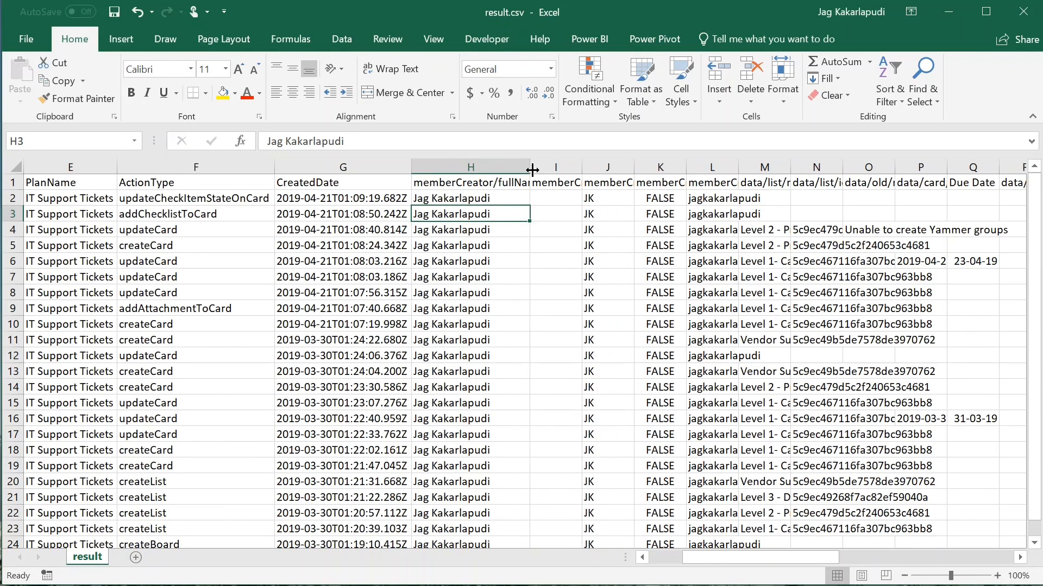
- Delete the memberCreator/idMemberReferrer and memberCreator/initials columns
left_click(551, 167)
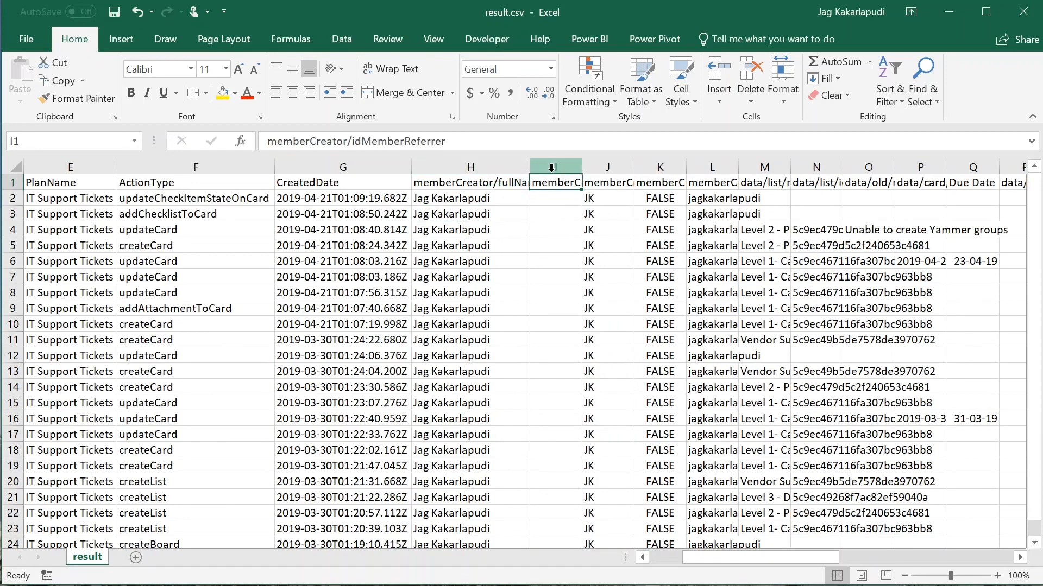
right_click(552, 167)
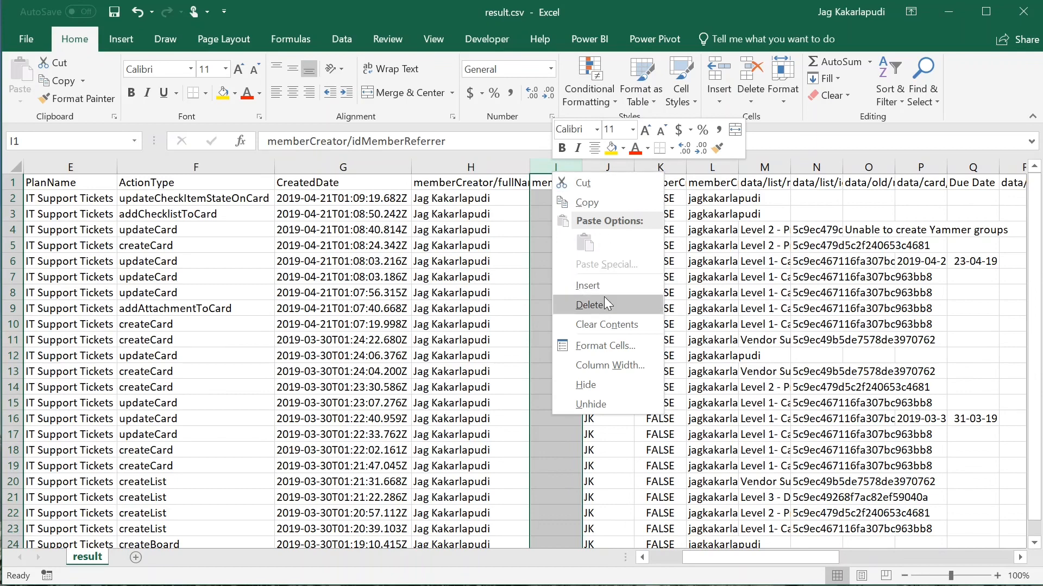
left_click(604, 296)
right_click(549, 169)
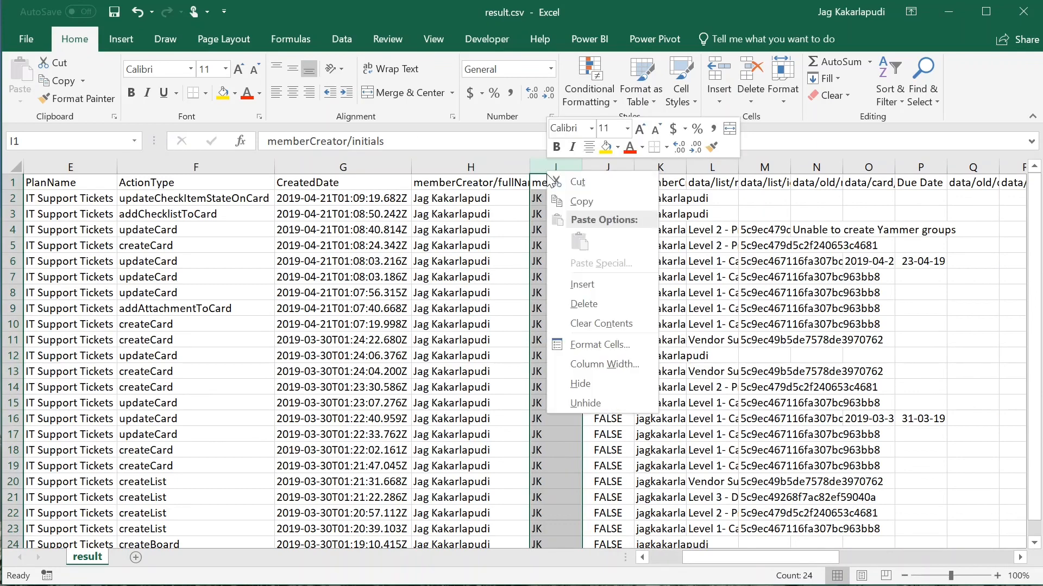
left_click(585, 303)
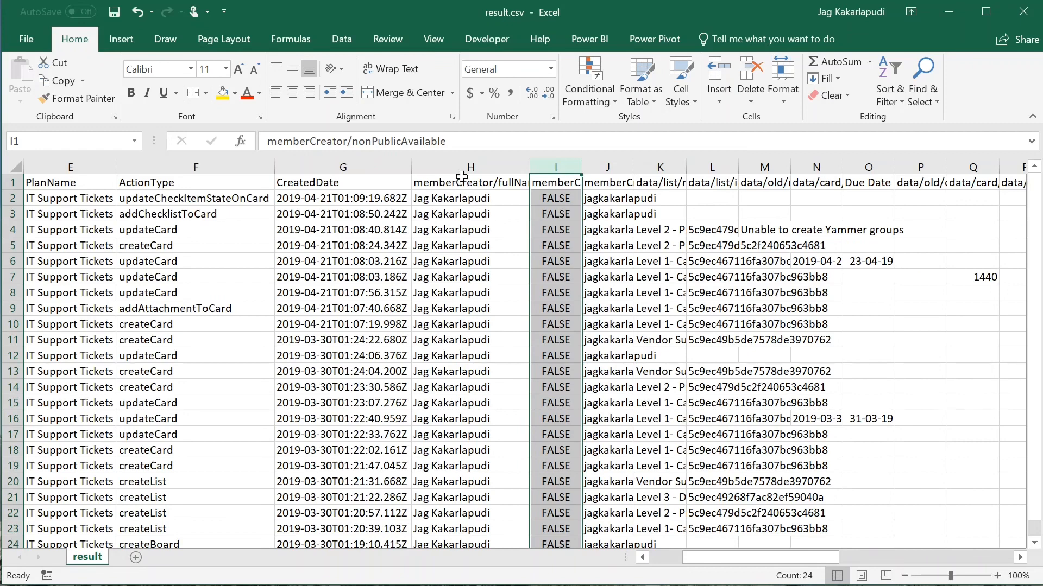
- Hide the memberCreator/fullName column
left_click(461, 173)
right_click(461, 173)
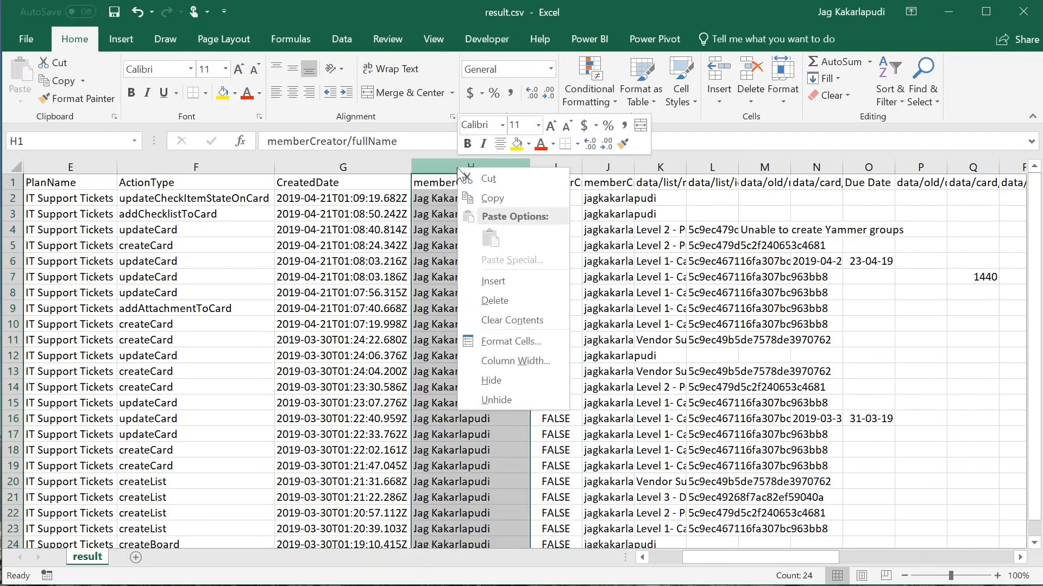
left_click(498, 381)
- Delete the memberCreator/nonPublicAvailable column
left_click(431, 181)
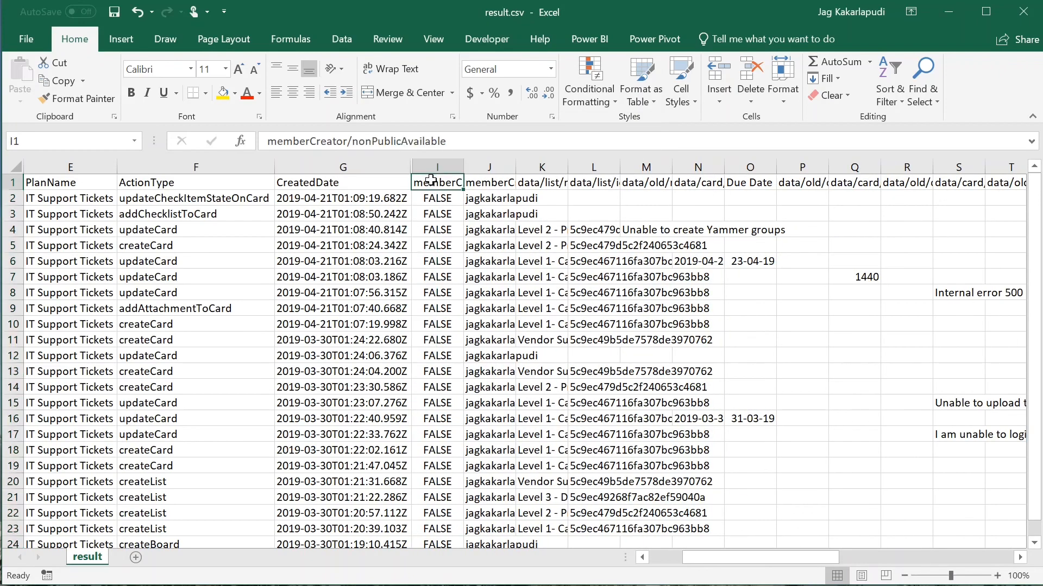
left_click(437, 167)
right_click(437, 168)
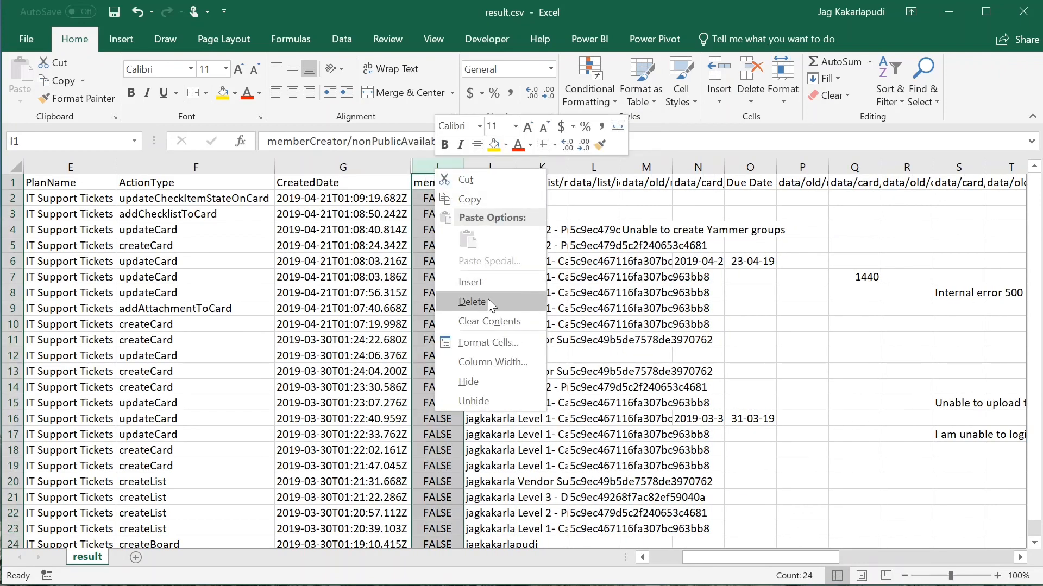
left_click(472, 301)
- Hide the memberCreator/username column
left_click(435, 175)
left_click(436, 168)
right_click(438, 171)
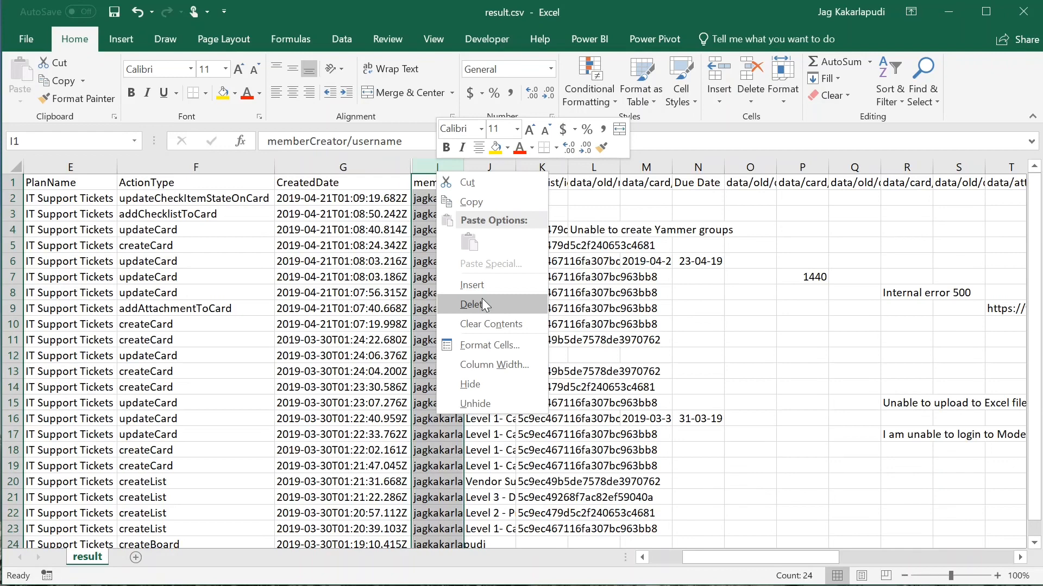
left_click(471, 384)
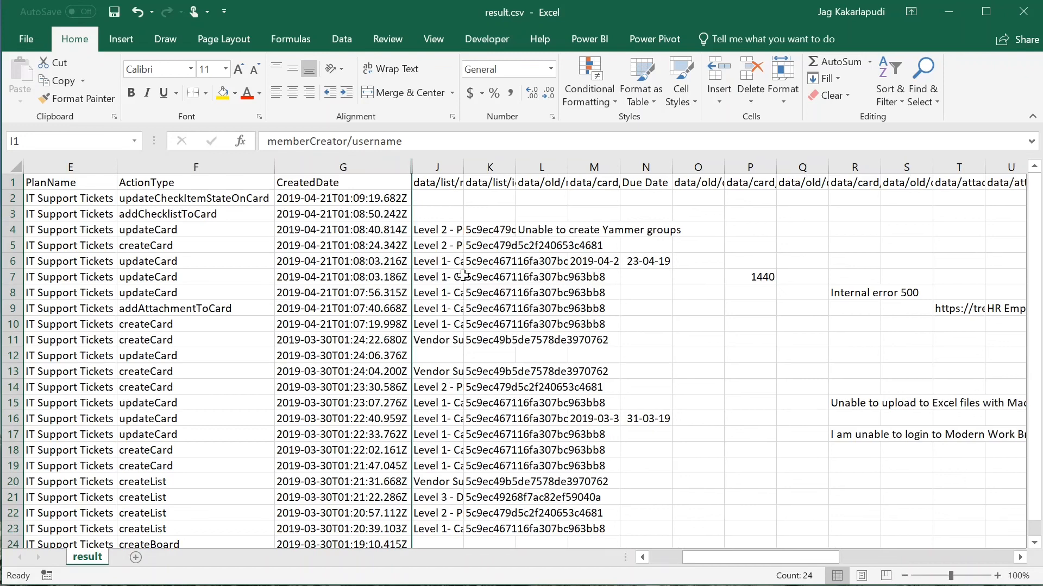
- Auto-fit the data/list/name column so its full list names can be read
left_click(431, 184)
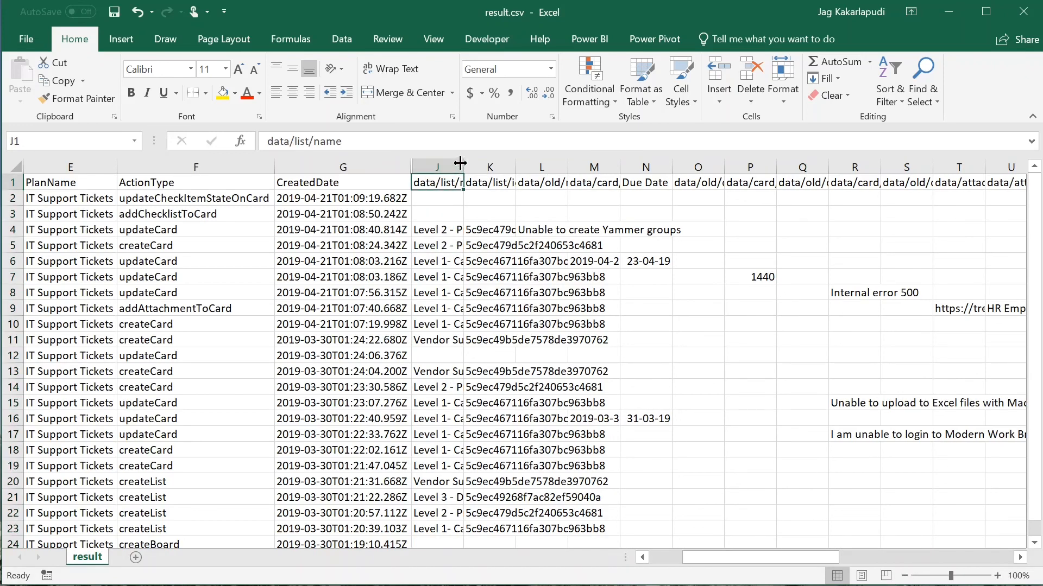
left_click_drag(462, 163, 496, 164)
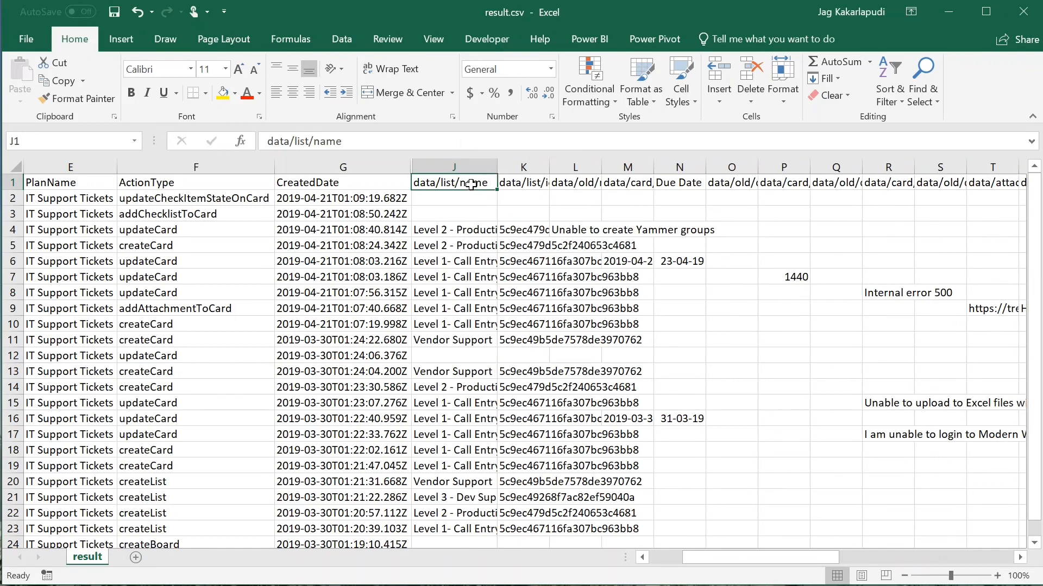
double_click(497, 164)
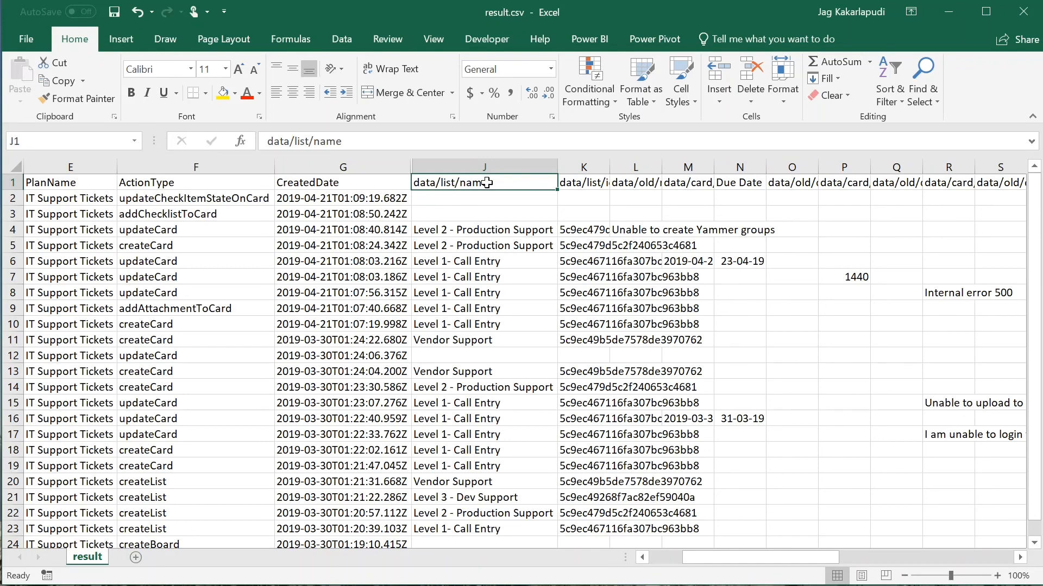
- Rename the data/list/name header in J1 as BucketName
type("BUck")
key("BackSpace")
key("BackSpace")
key("BackSpace")
type("uck")
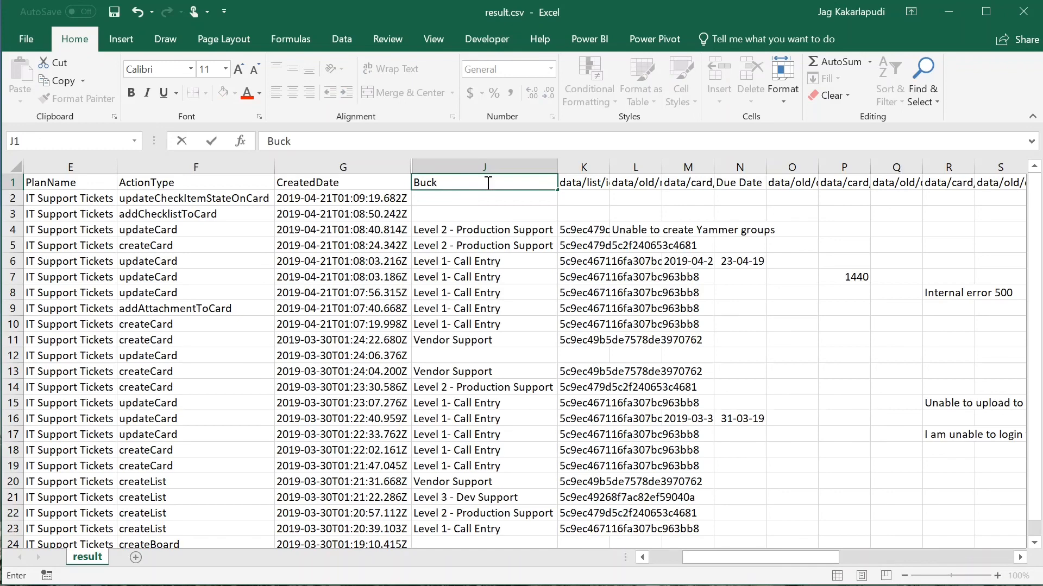
type("etName")
key("Return")
key("Up")
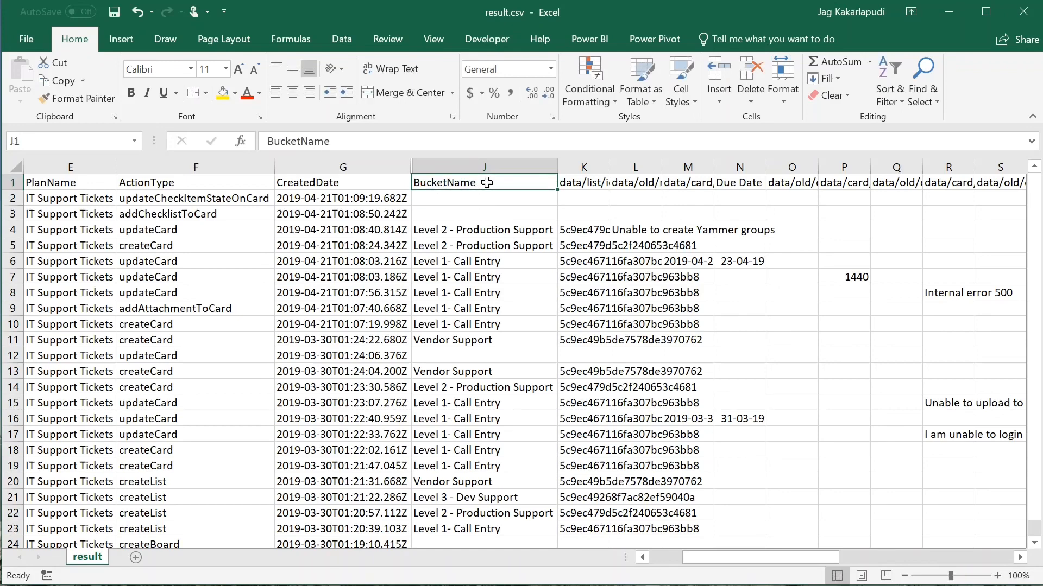
- Delete the data/list/id column following BucketName
key("Right")
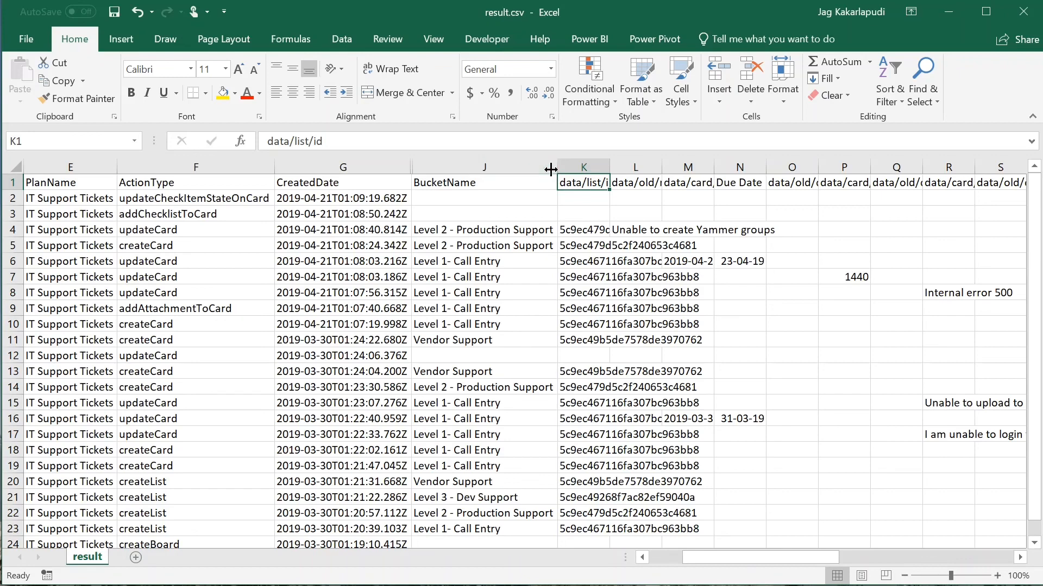
left_click(575, 165)
right_click(576, 166)
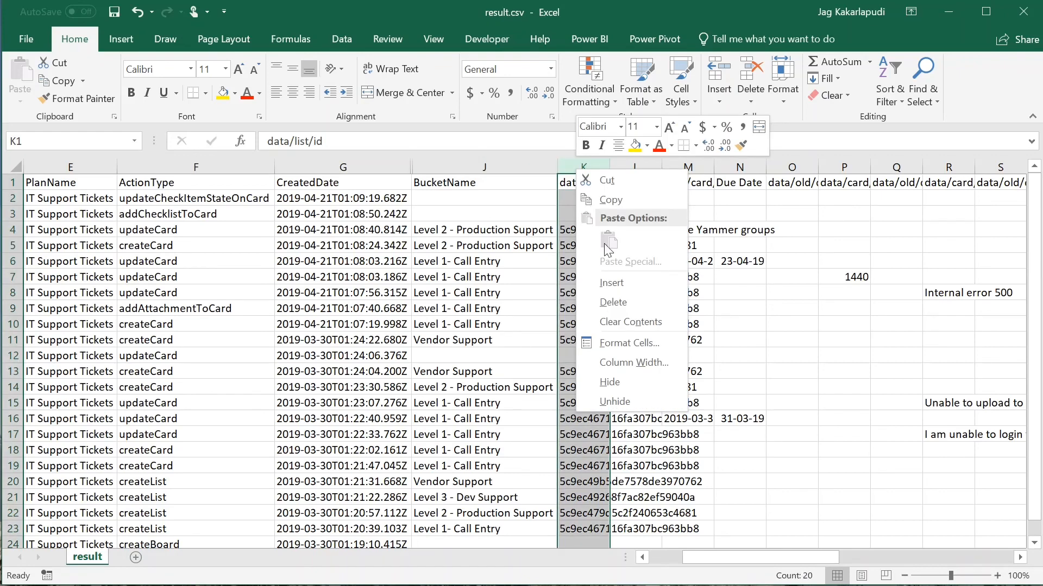
key("Escape")
key("ctrl+minus")
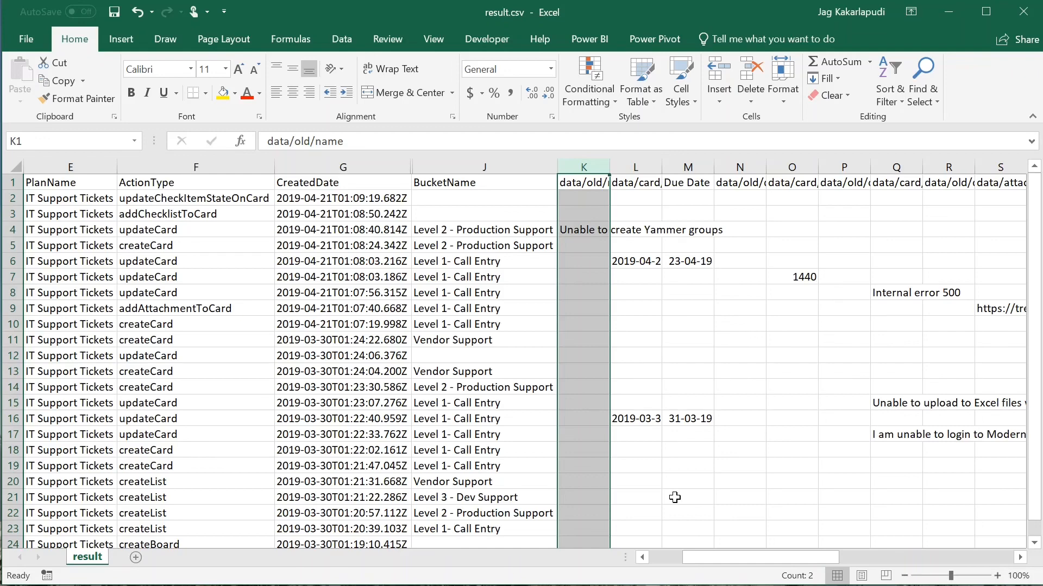
- Examine the data/old/name column and its entries in the first rows alongside the other columns
left_click(585, 184)
left_click(623, 183)
left_click(601, 185)
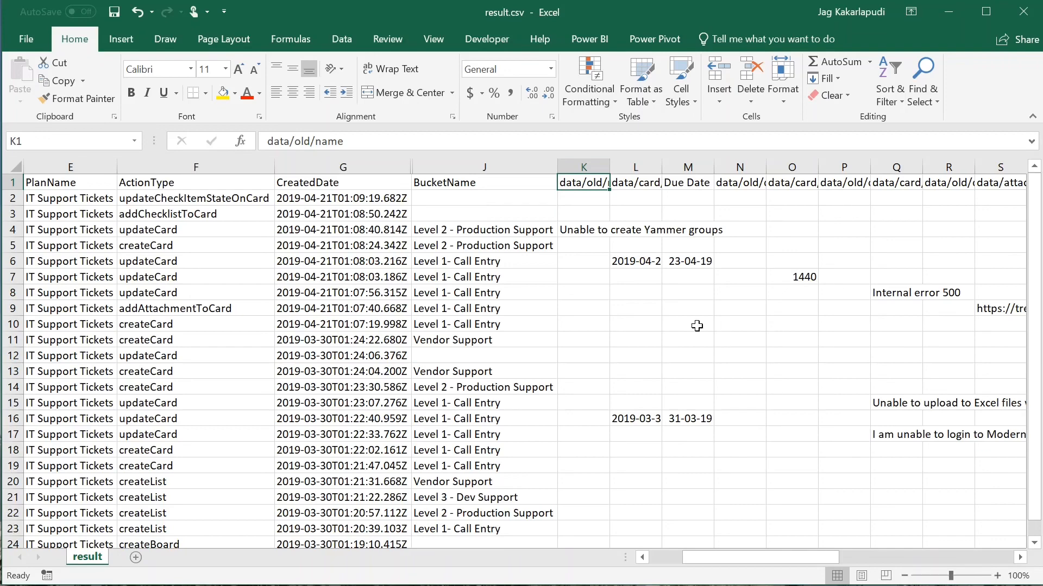
left_click_drag(745, 556, 679, 556)
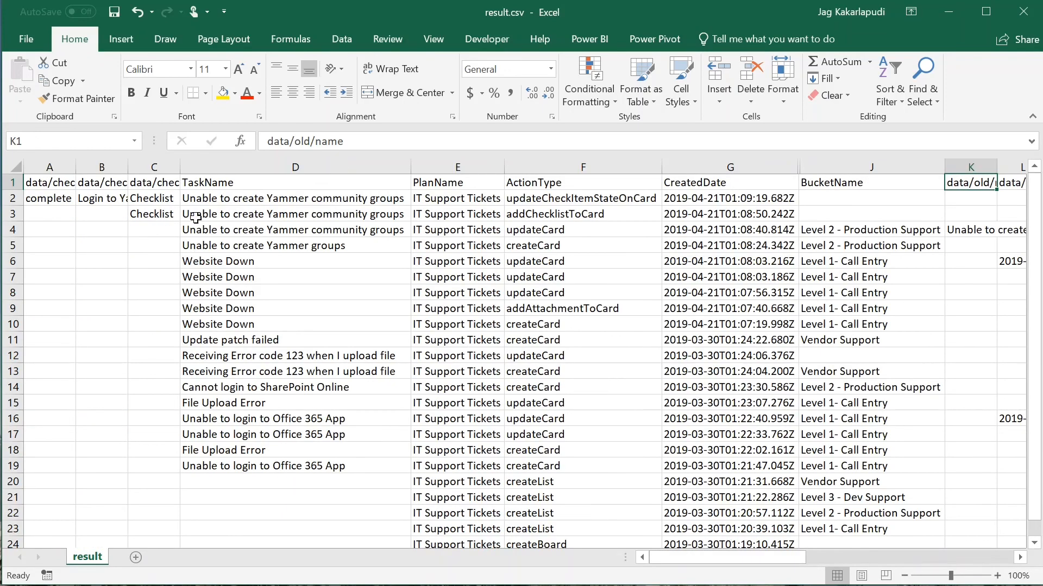
key("Right")
key("Right")
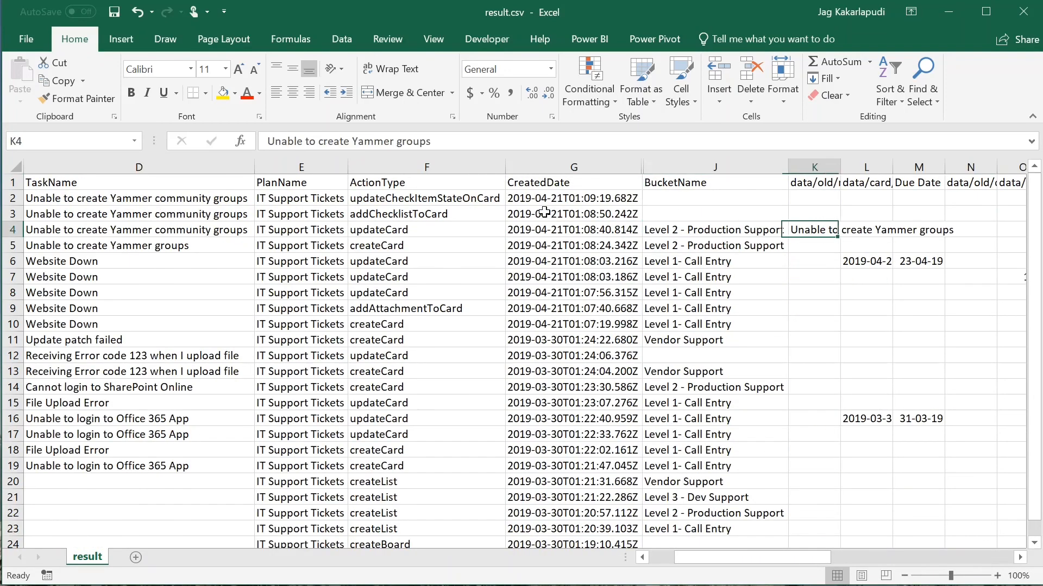
key("Right")
key("Left")
key("Up")
key("Up")
key("Up")
key("Down")
key("Down")
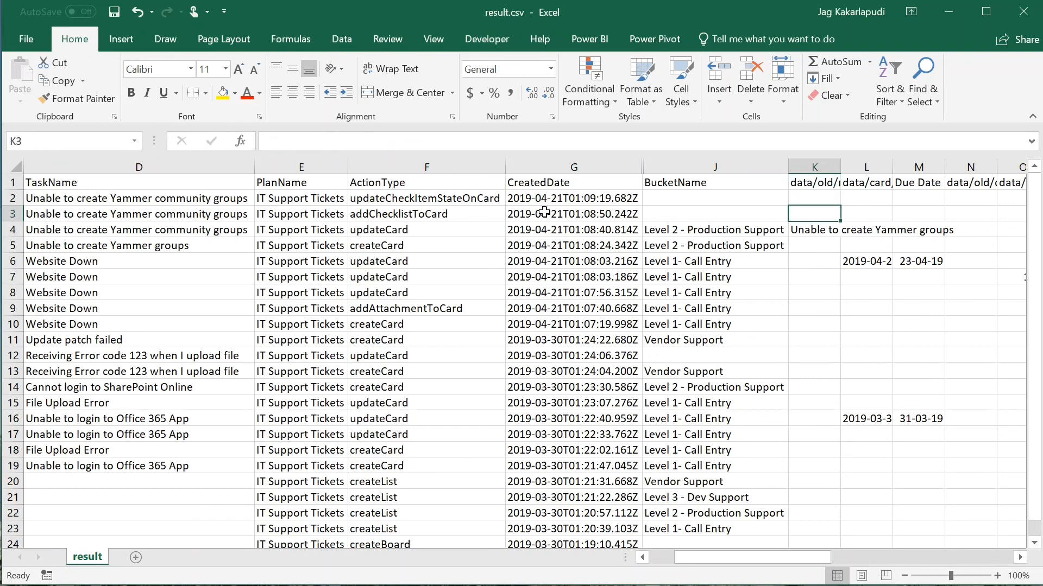
key("Up")
key("Up")
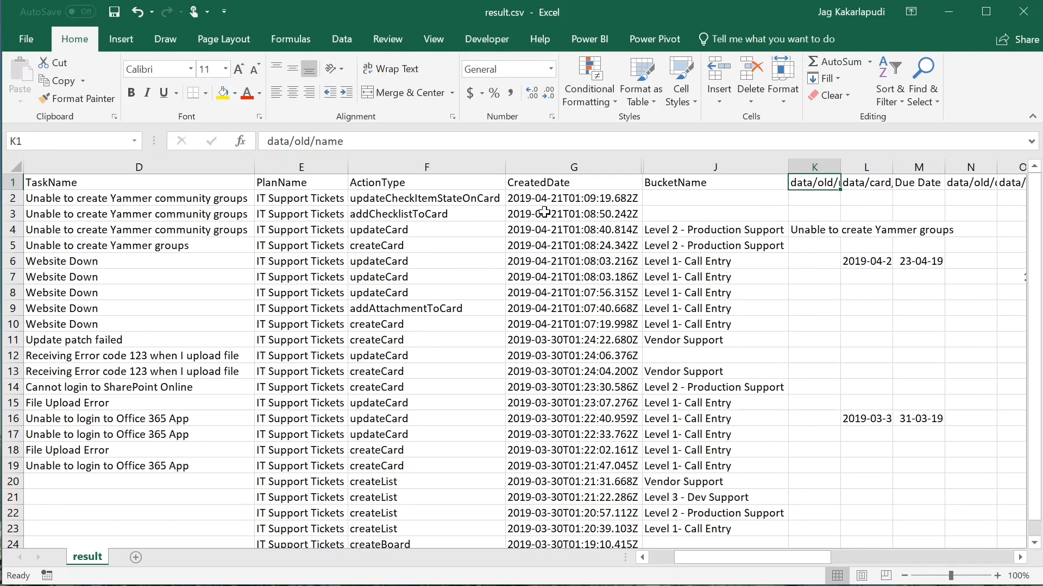
key("Down")
key("Down")
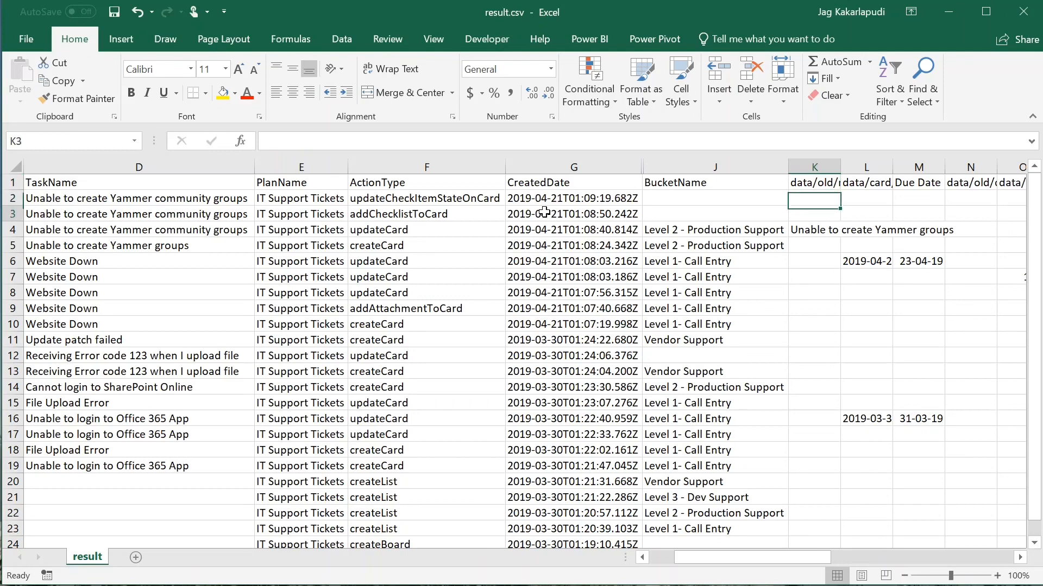
- Compare the TaskName entries in rows 4 and 5 with the old task name in K4
key("Left")
key("Left")
key("Left")
key("Down")
key("Left")
key("Left")
key("Left")
key("Right")
key("Down")
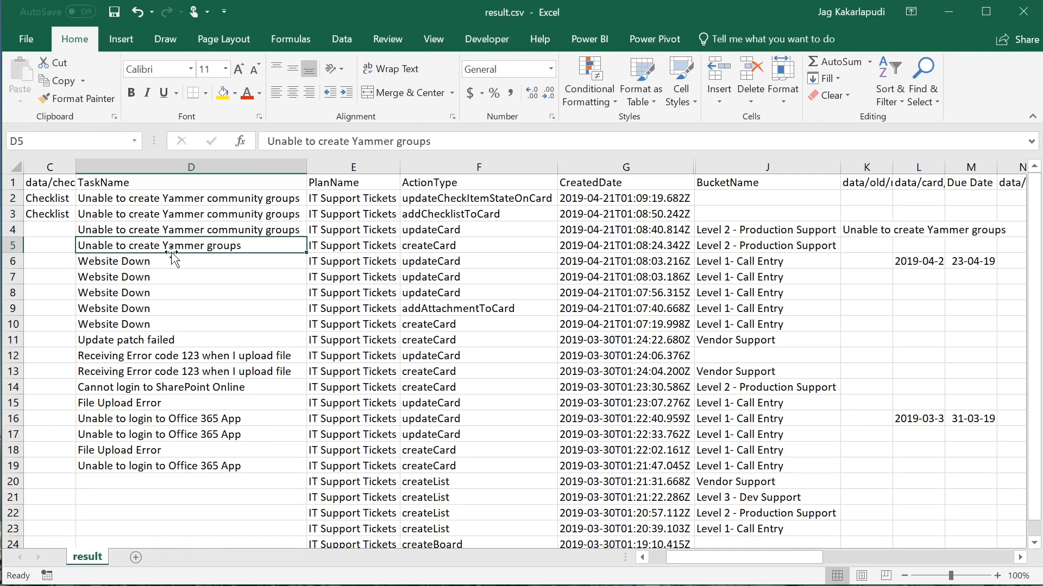
left_click(212, 232)
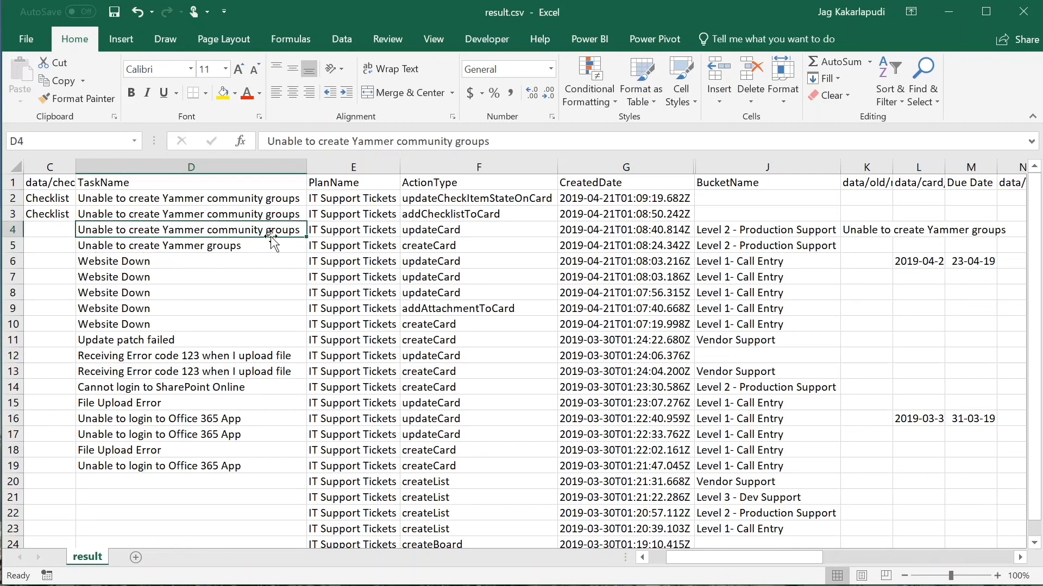
left_click(864, 231)
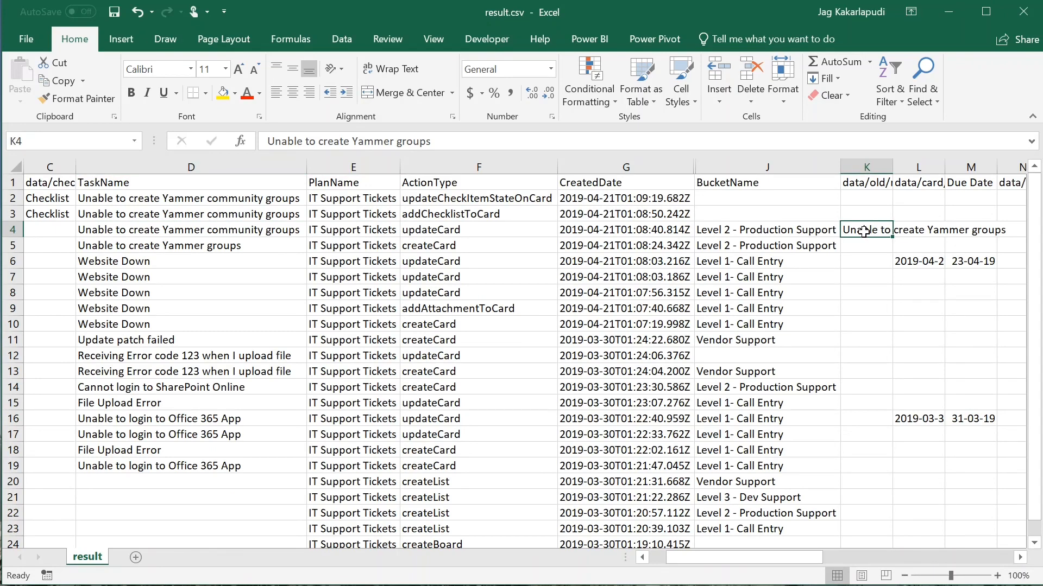
- Copy the task name from D4 into D5 and check rows 2 to 5 against the old name in K4
left_click(231, 231)
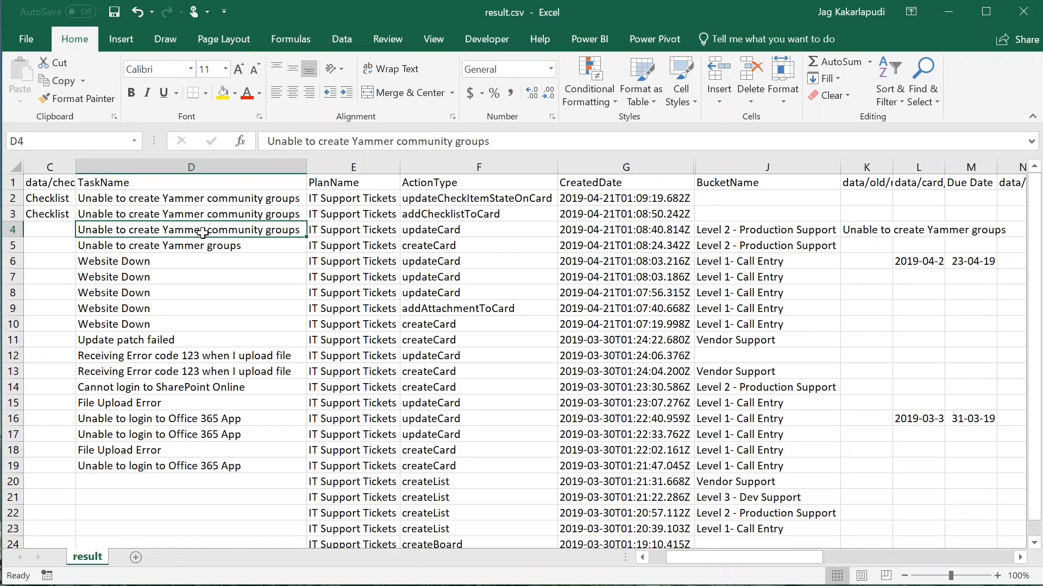
key("ctrl+c")
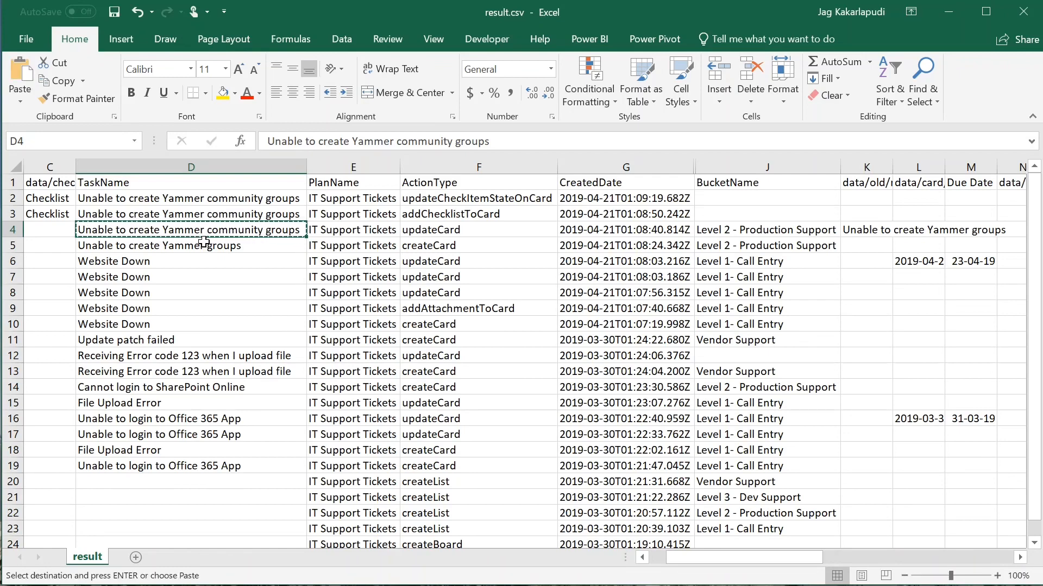
left_click(206, 248)
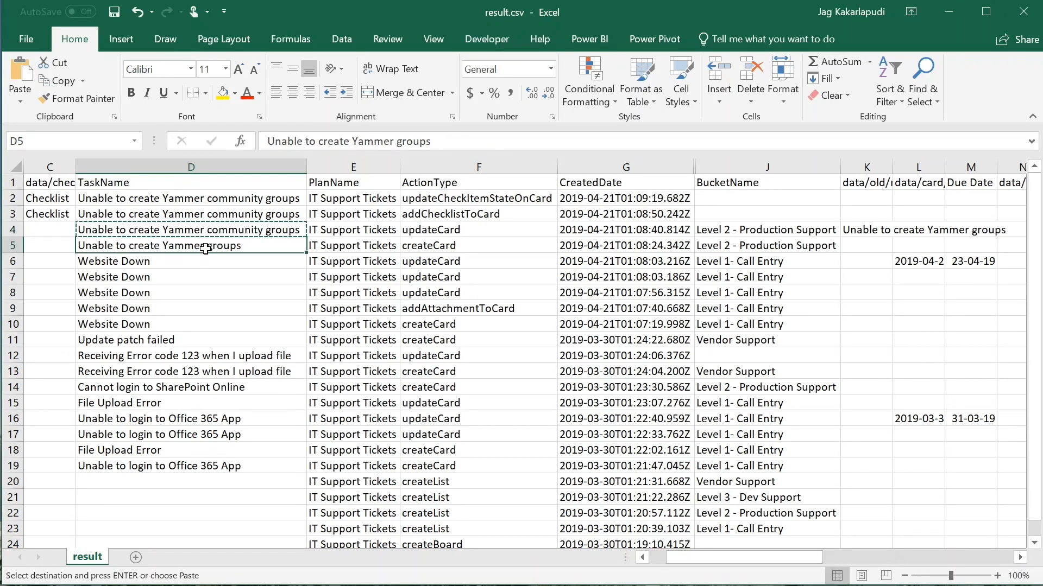
key("ctrl+v")
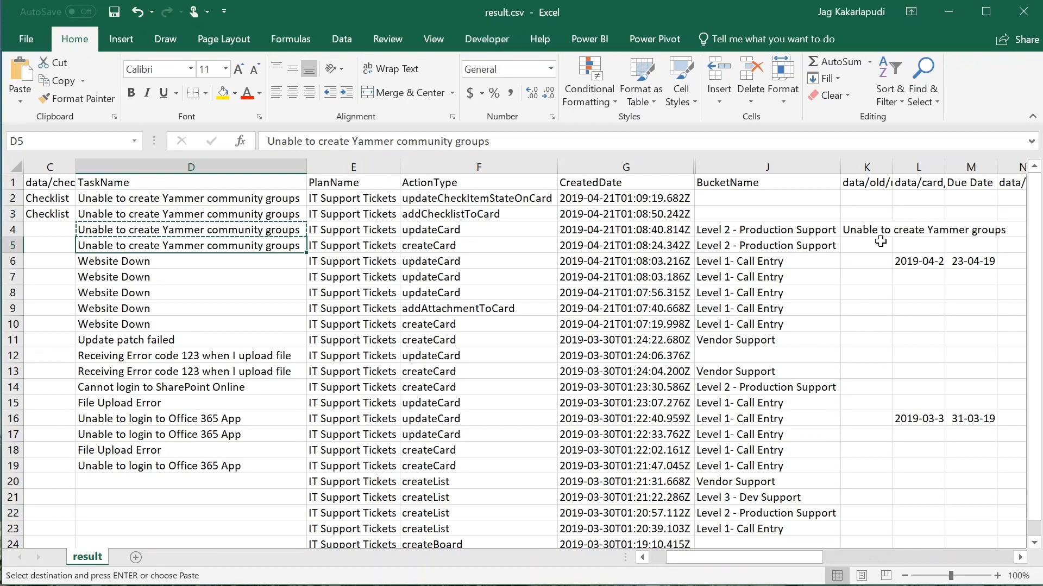
left_click(845, 229)
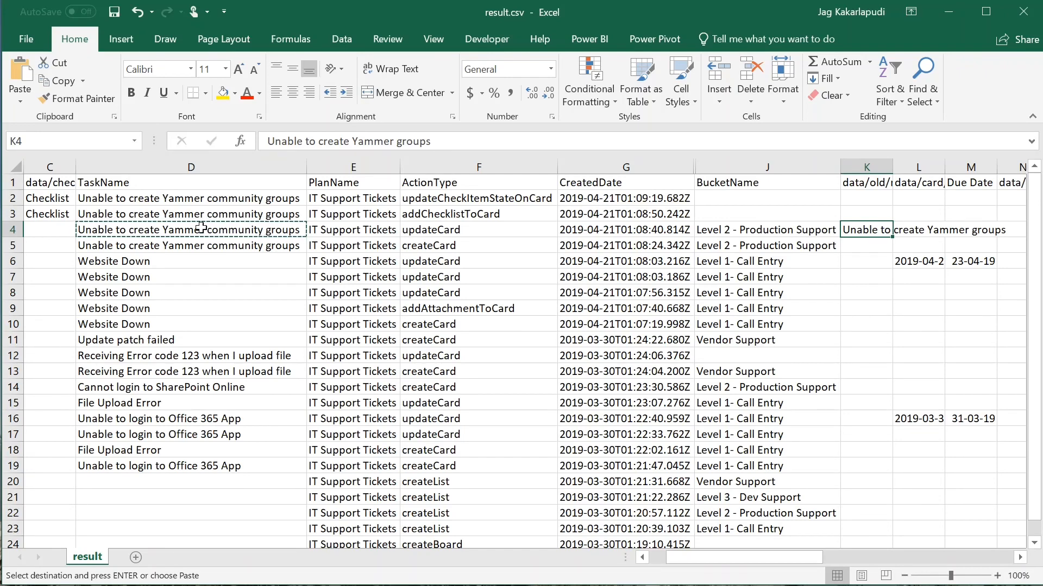
left_click_drag(223, 198, 771, 246)
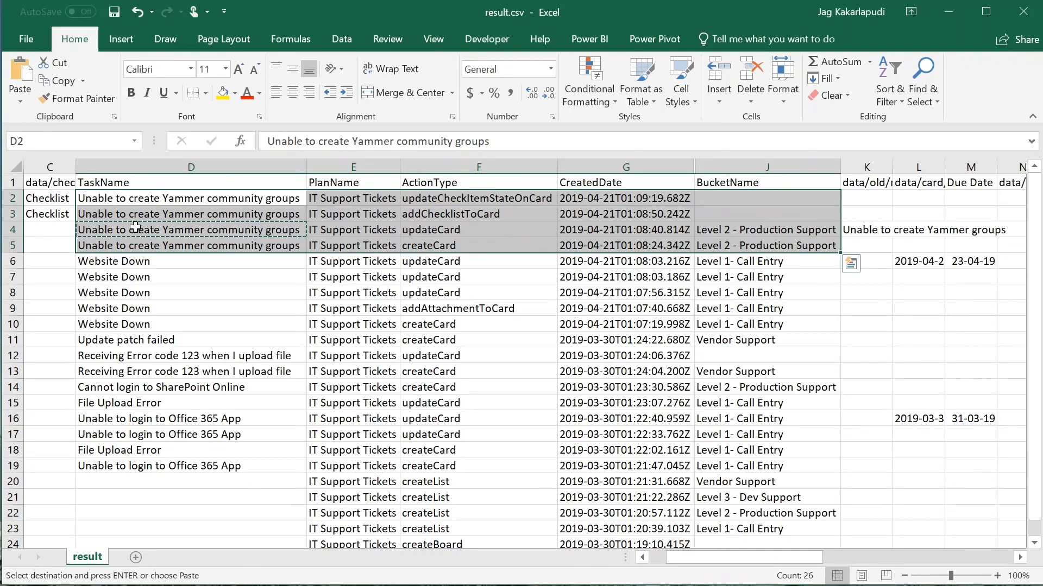
- Delete the data/old/name column following BucketName
left_click(860, 228)
mouse_move(788, 559)
left_mouse_down()
mouse_move(831, 556)
mouse_move(786, 555)
left_mouse_up()
left_click(862, 169)
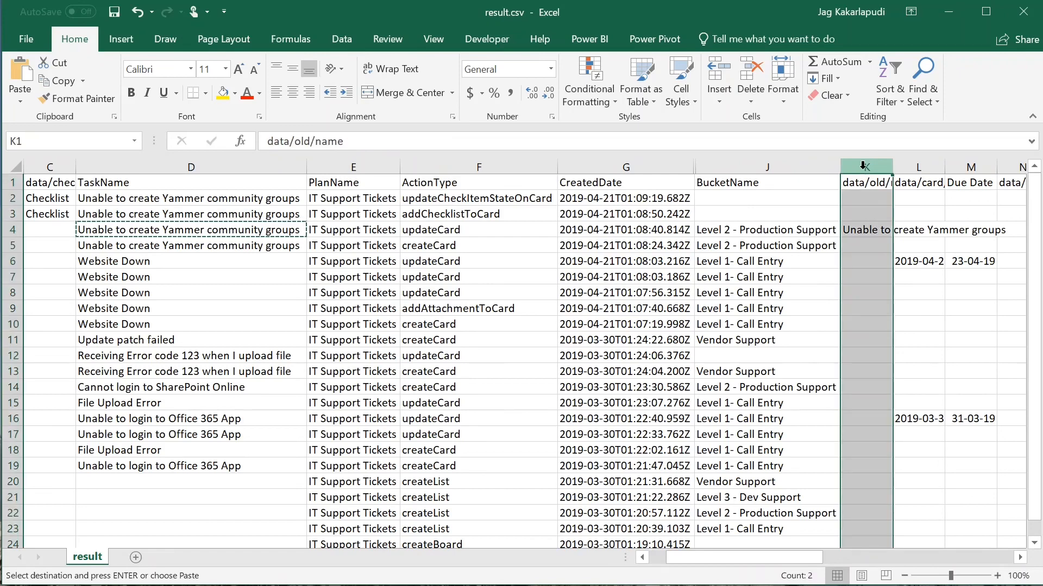
right_click(858, 170)
left_click(853, 170)
right_click(847, 163)
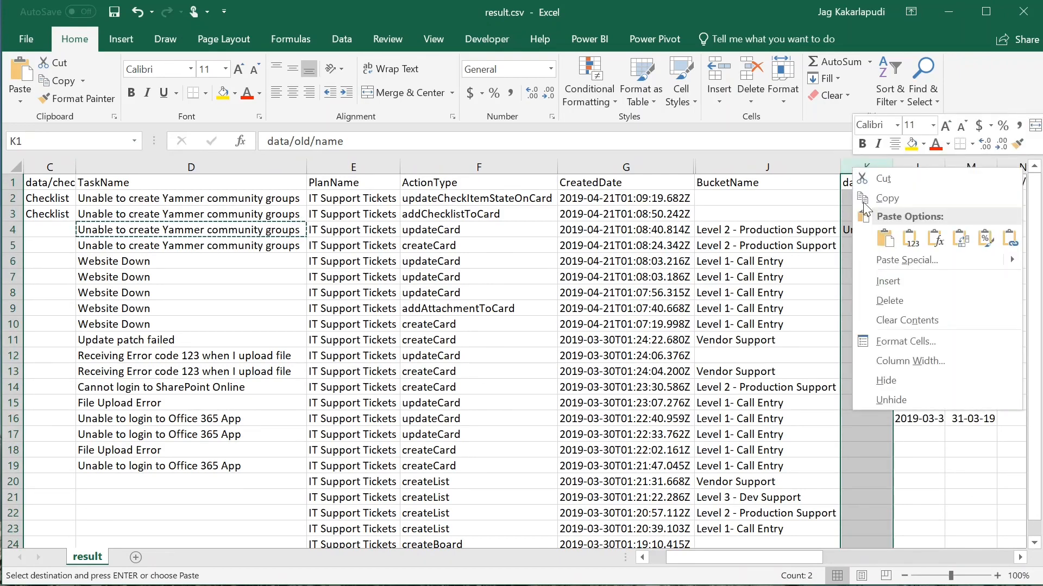
left_click(890, 296)
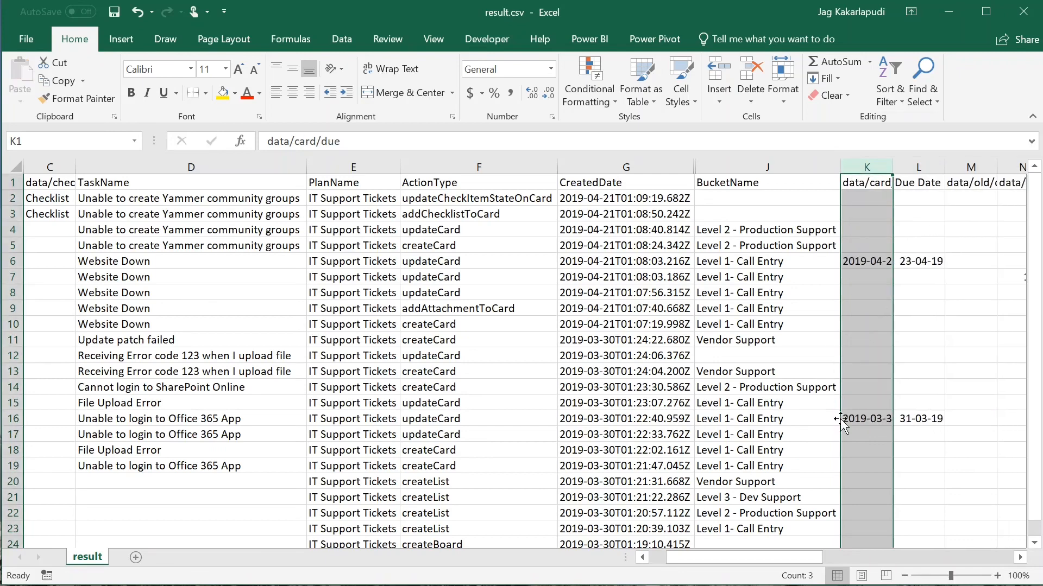
- Rename the data/card/due column header in K1 as DueDate
left_click(857, 186)
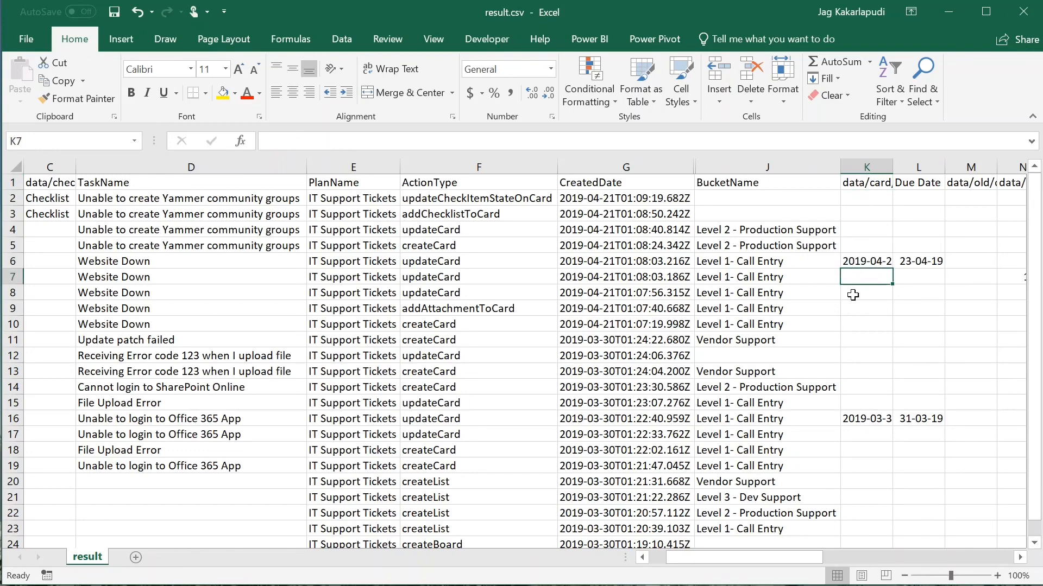
left_click(850, 260)
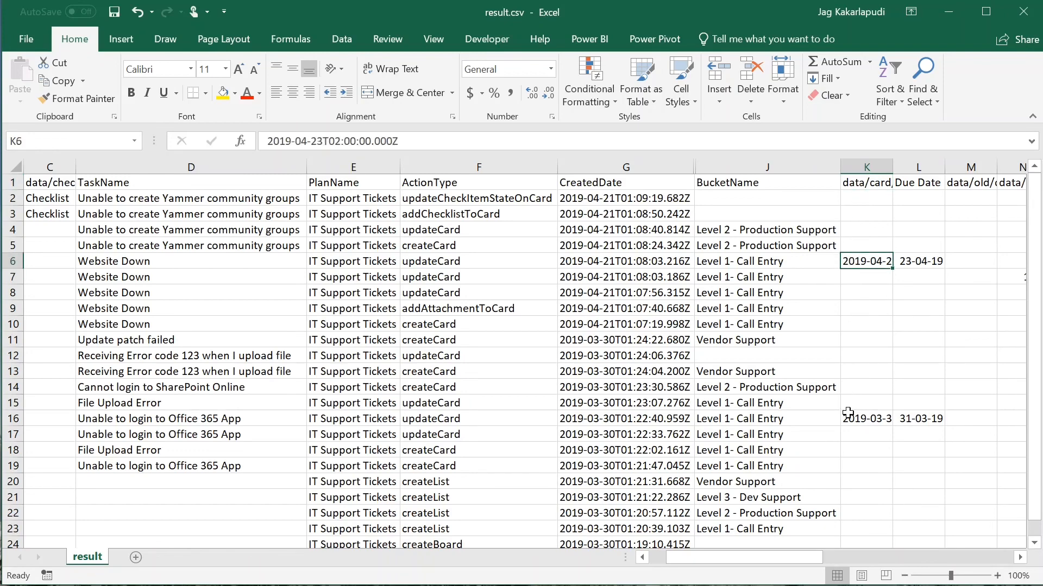
left_click(855, 185)
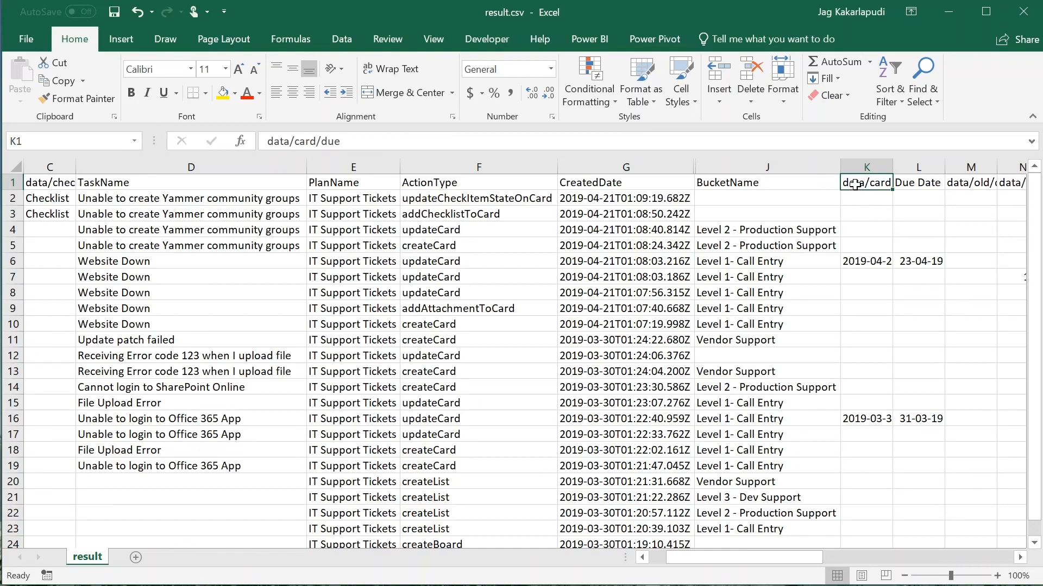
type("DueDate")
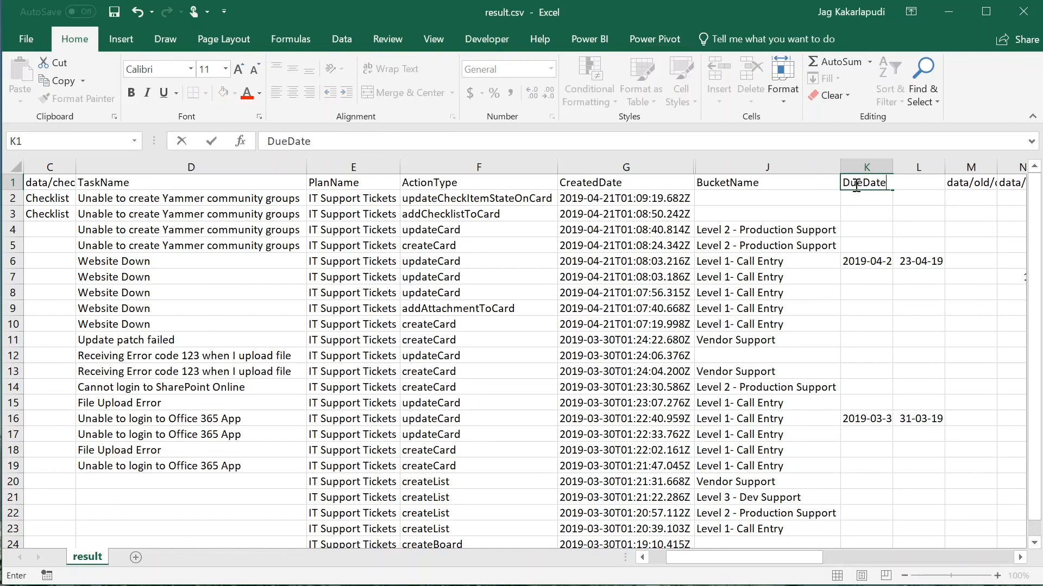
key("Return")
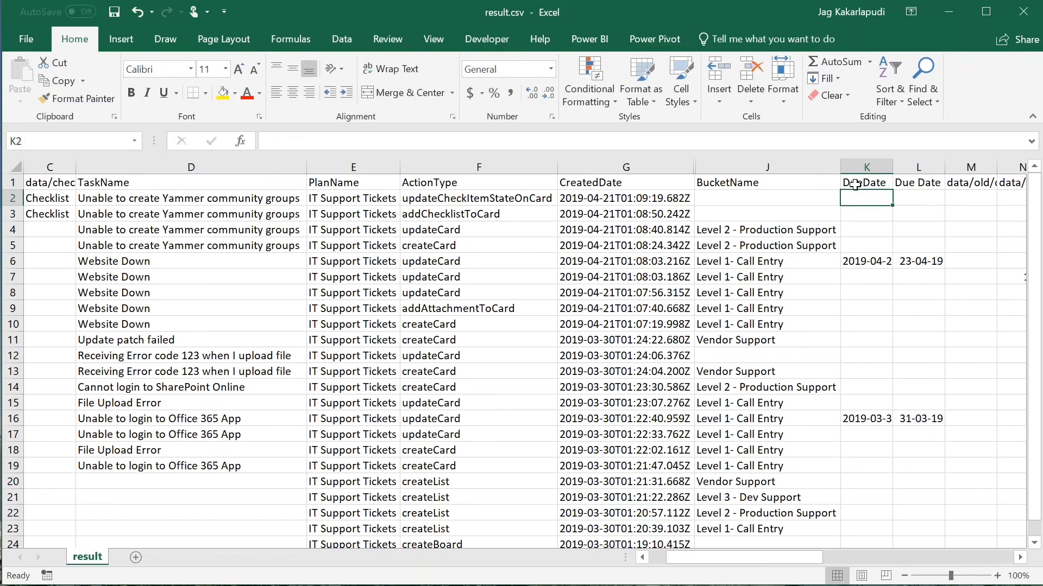
- Delete the duplicate Due Date column L beside the DueDate column
key("Up")
key("Right")
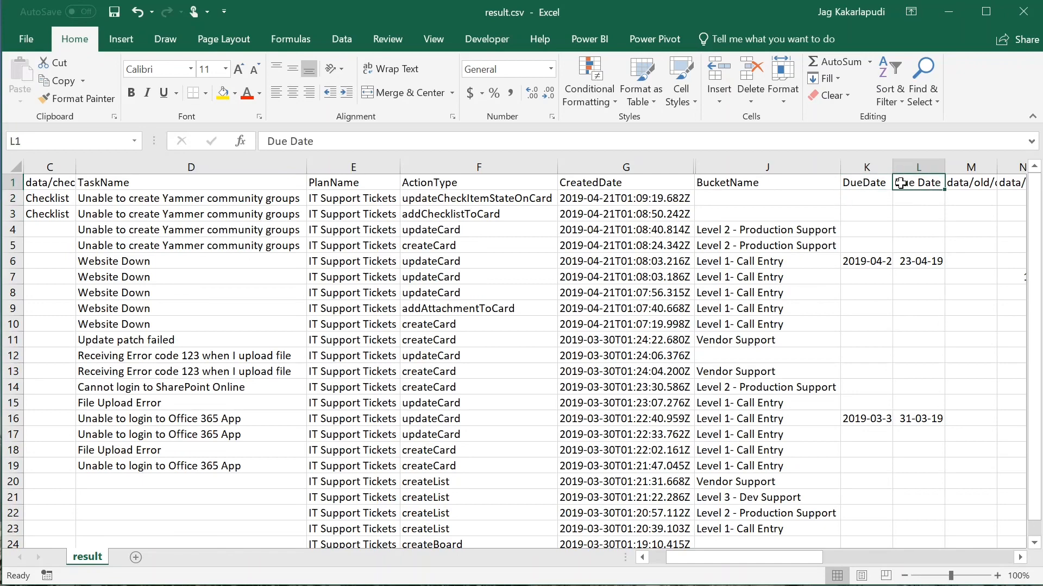
left_click(910, 168)
right_click(909, 168)
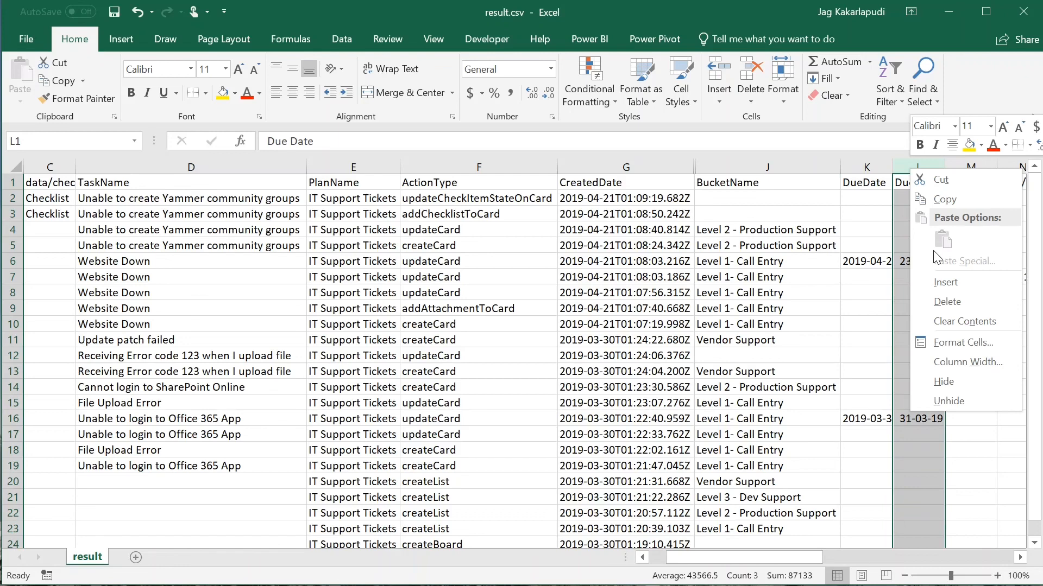
left_click(944, 302)
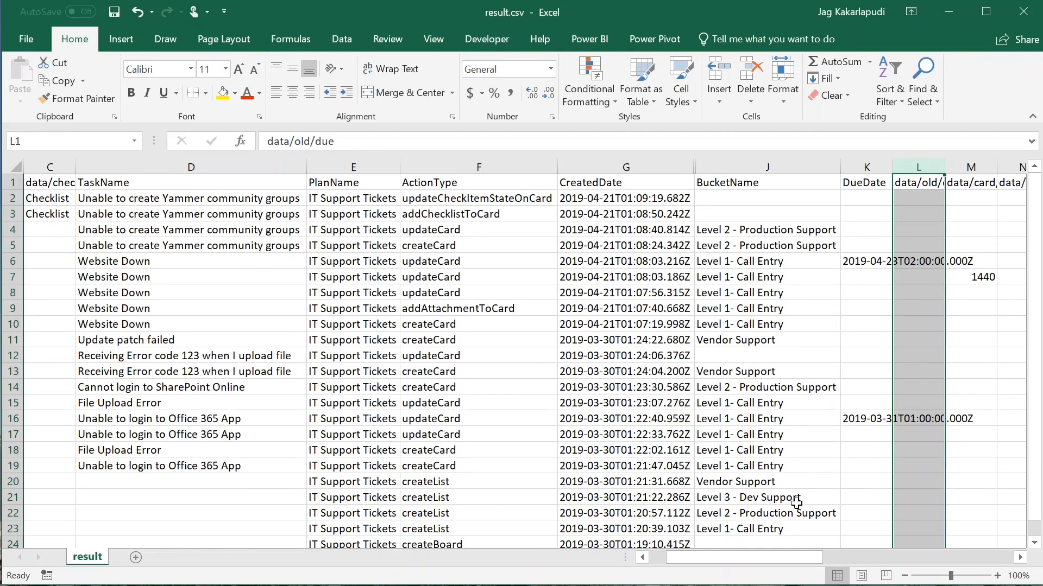
- Check the headers following DueDate and rename the data/card/desc header in O1 as TaskDescription
left_click(1020, 557)
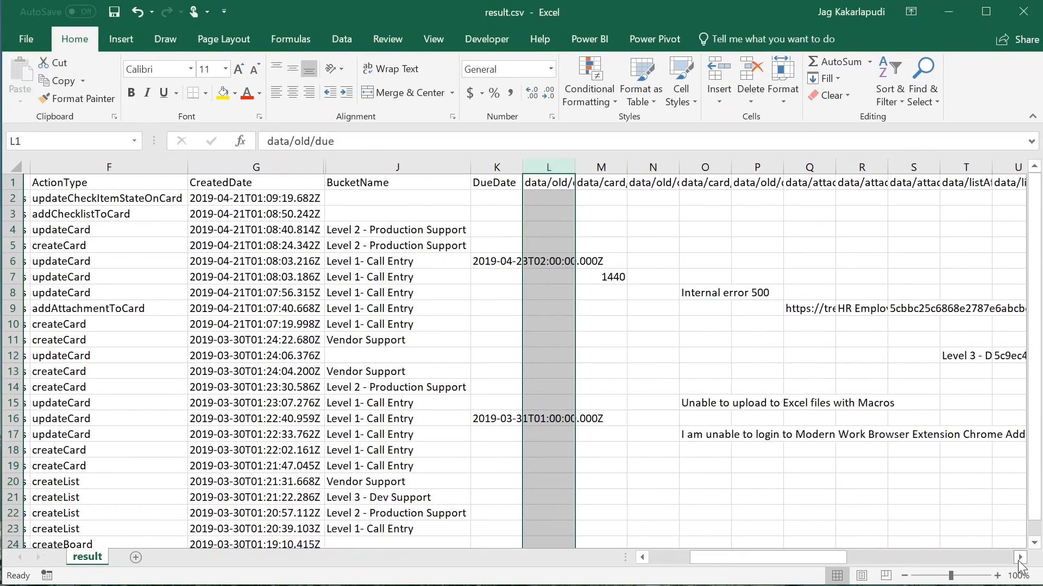
left_click(592, 184)
left_click(559, 182)
left_click_drag(557, 168, 581, 173)
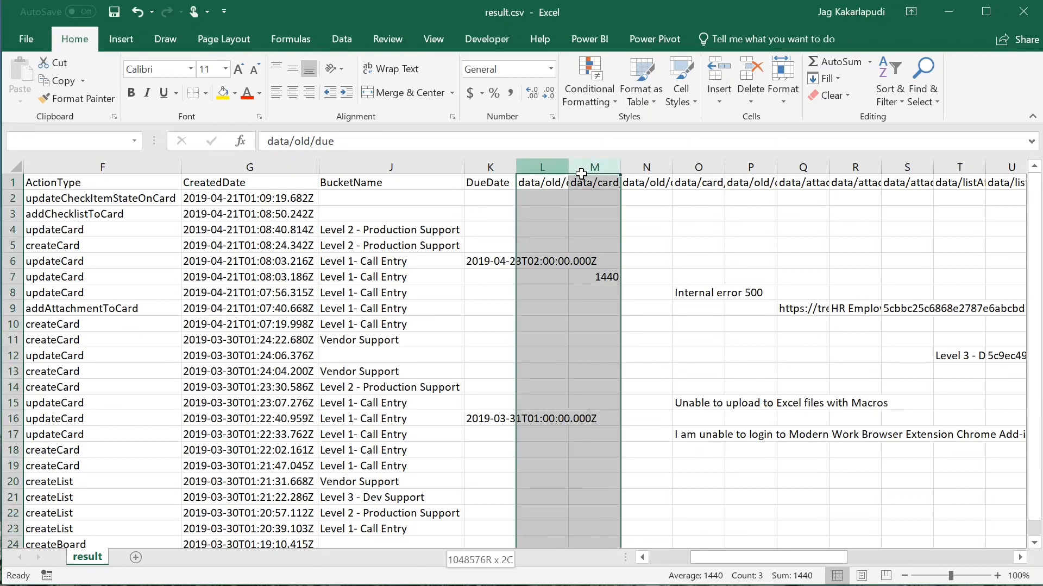
left_click(593, 183)
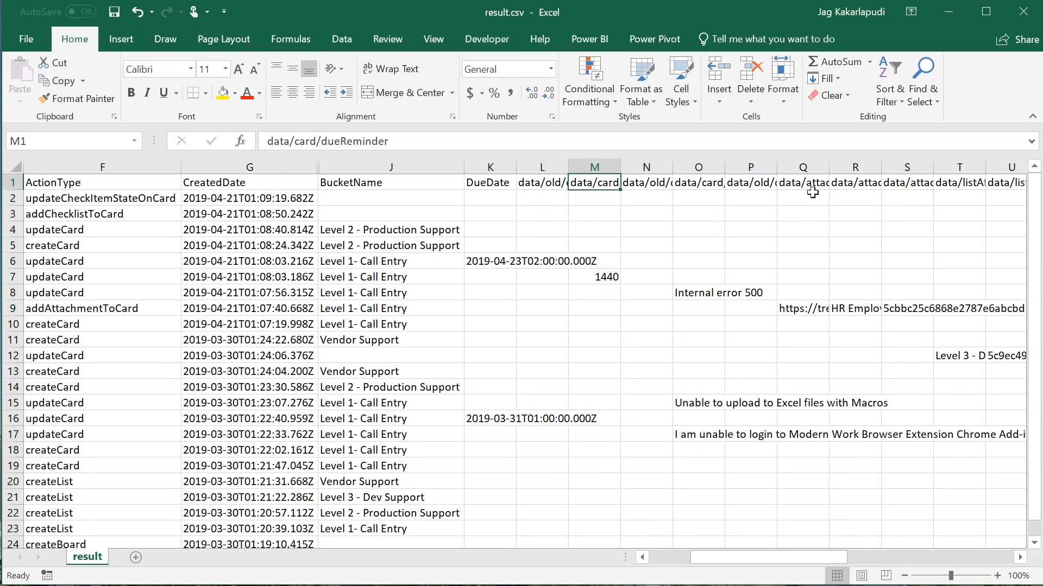
left_click(808, 187)
left_click(756, 183)
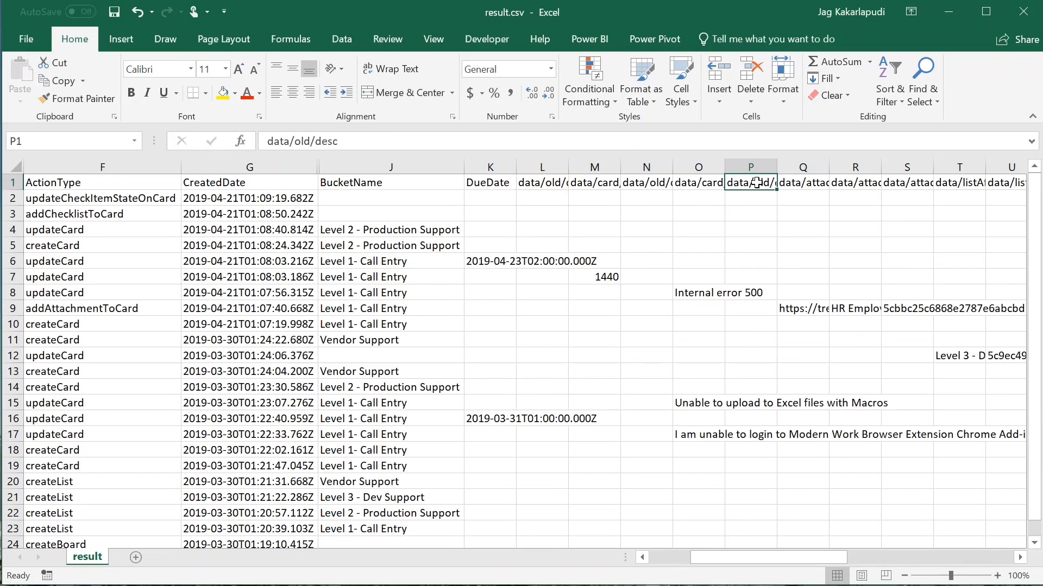
left_click(698, 183)
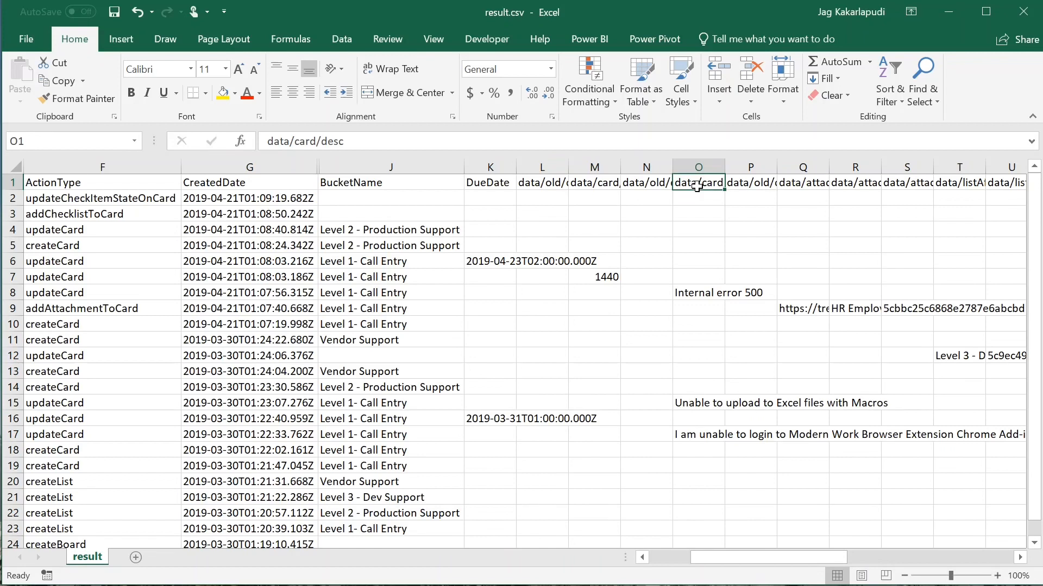
type("TaskDescript")
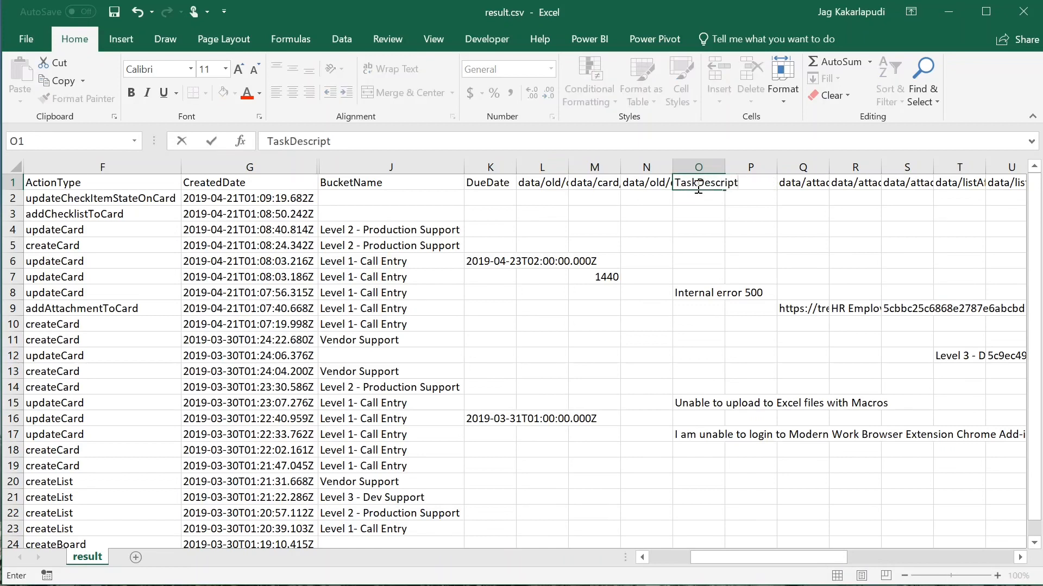
key("Return")
- Delete the data/old/due, data/card/dueReminder and data/old/dueReminder columns between DueDate and TaskDescription
key("Up")
key("Left")
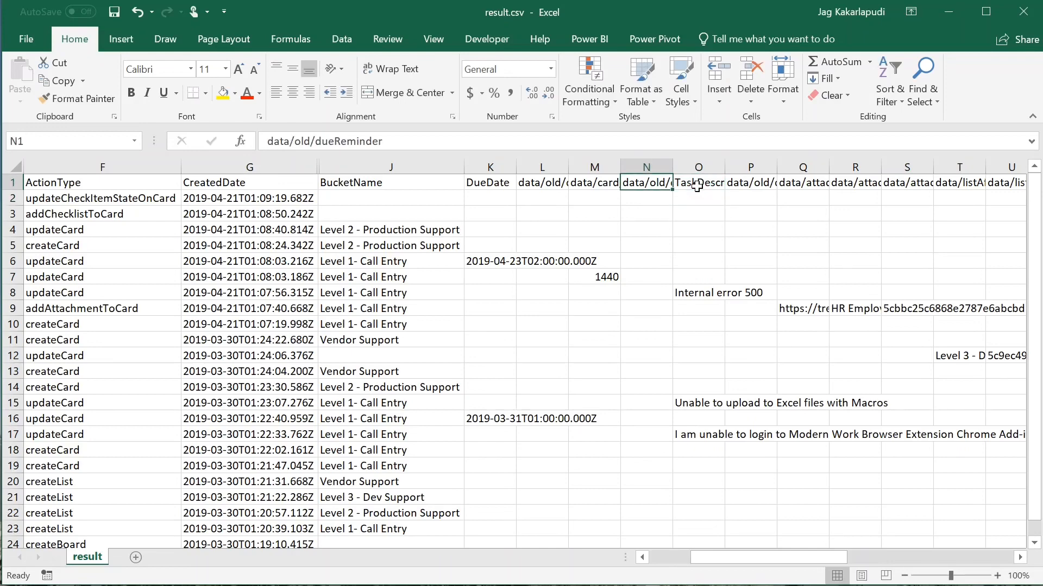
key("shift+Left")
key("shift+Left")
key("shift+Left")
key("shift+Right")
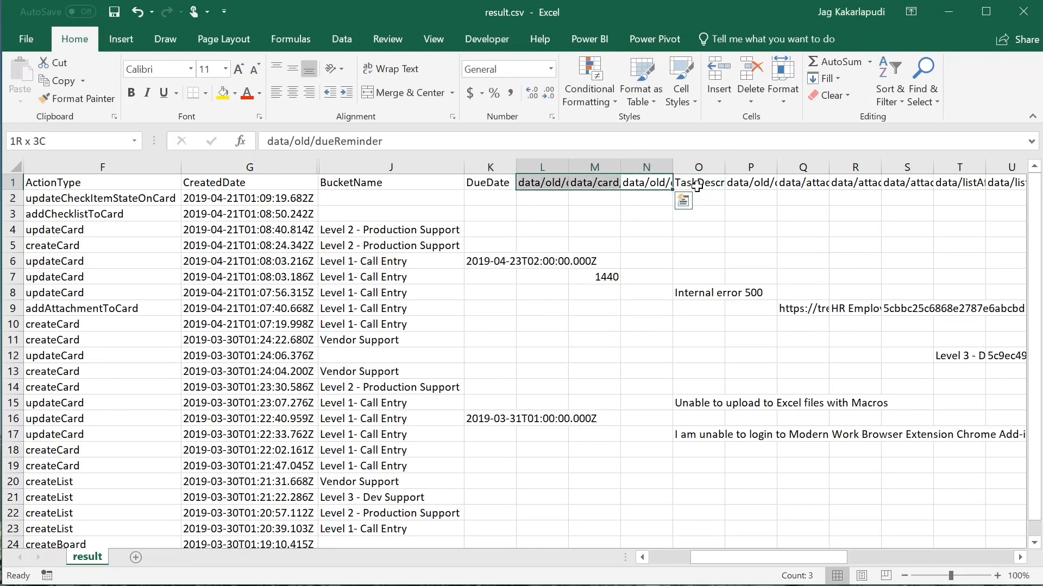
left_click_drag(558, 165, 631, 168)
right_click(631, 168)
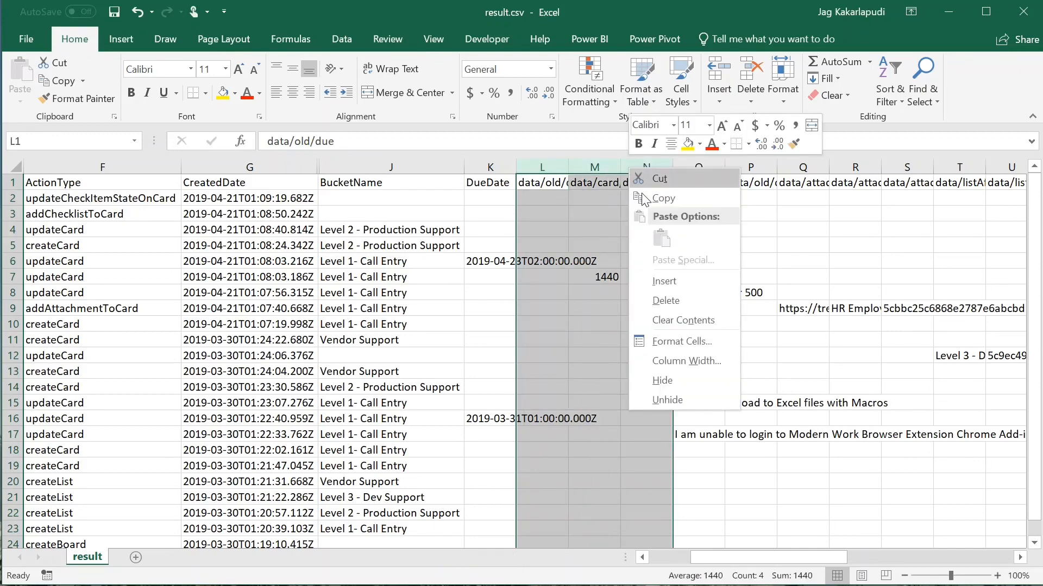
left_click(678, 299)
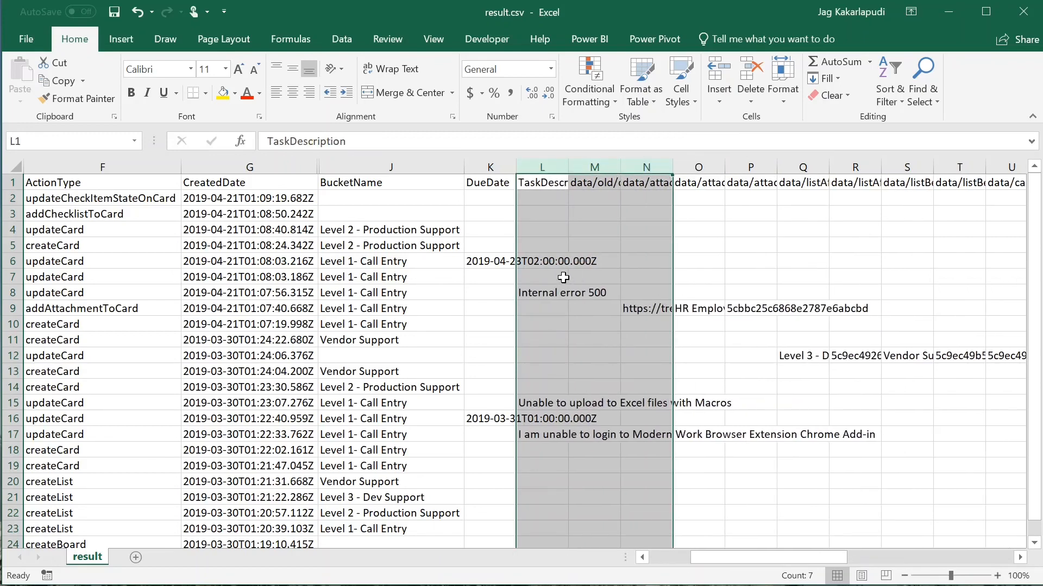
- Widen the DueDate and TaskDescription columns to fit their contents
left_click_drag(516, 167, 600, 167)
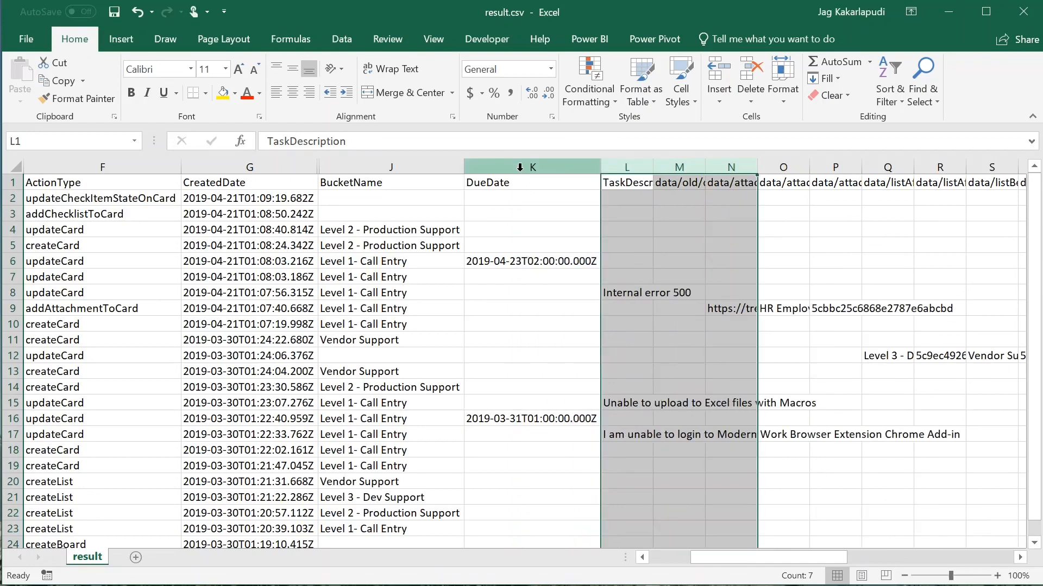
left_click(623, 286)
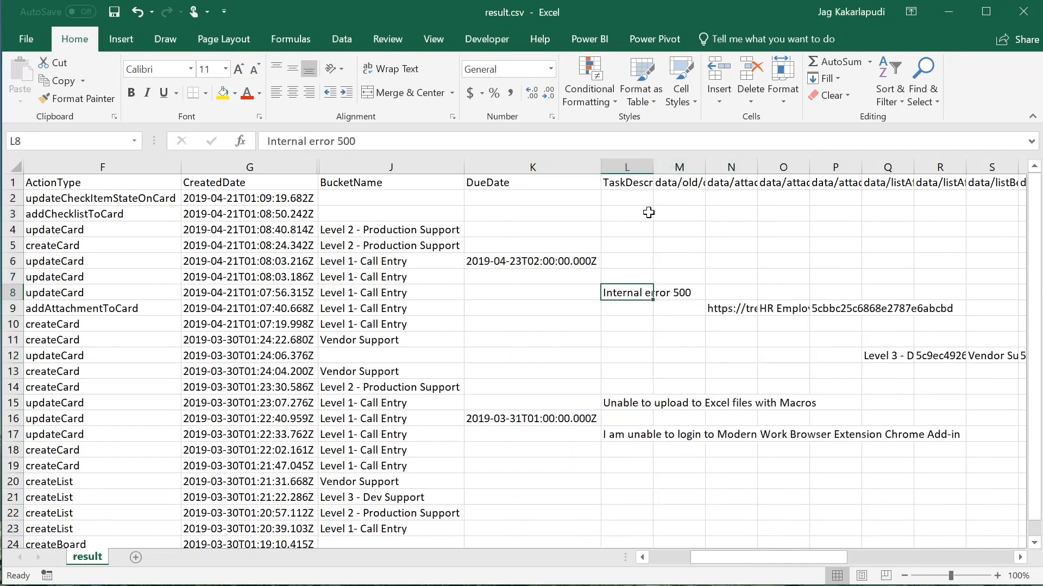
double_click(653, 166)
- Review the header row from TaskDescription to data/listAfter/name, and back across to the first column
left_click(792, 190)
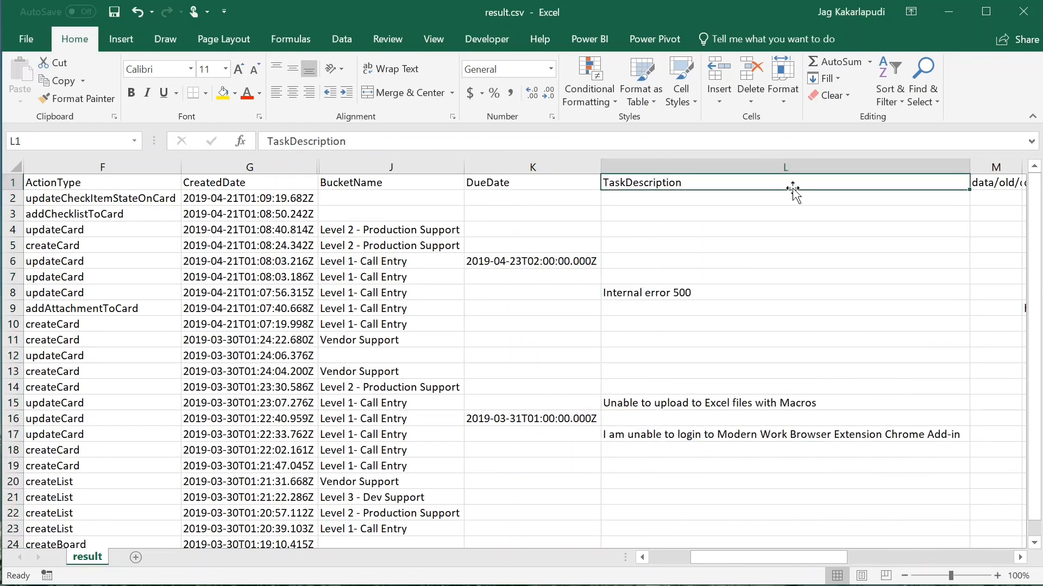
key("Right")
key("Right")
key("Right")
key("Right")
key("Right")
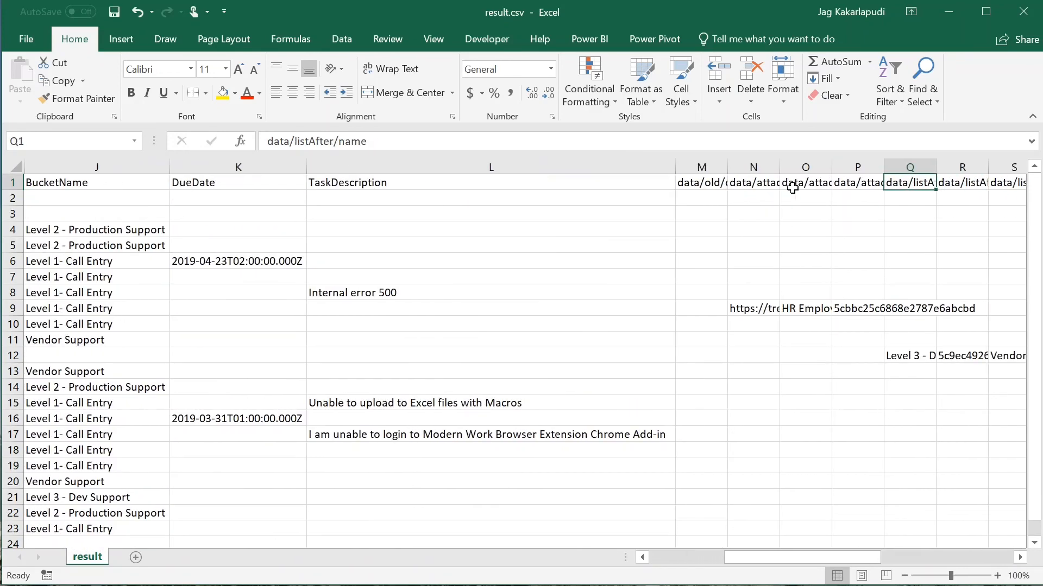
key("Left")
key("Left")
key("Left")
key("Left")
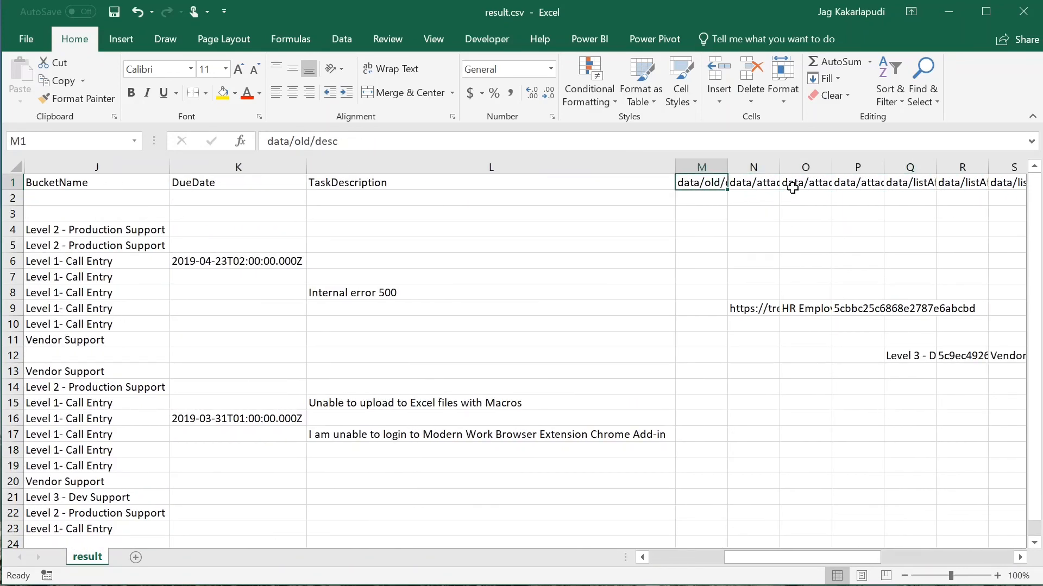
key("Left")
key("Left")
key("Left")
key("Left")
key("Left")
key("Left")
key("Left")
key("Left")
key("Left")
key("Left")
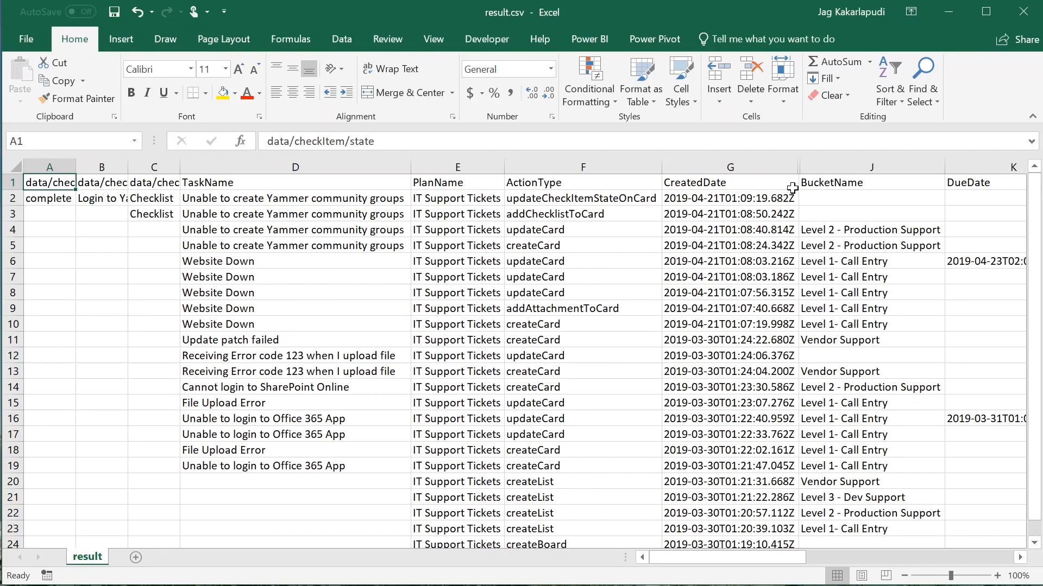
key("Down")
key("Down")
key("Down")
key("Down")
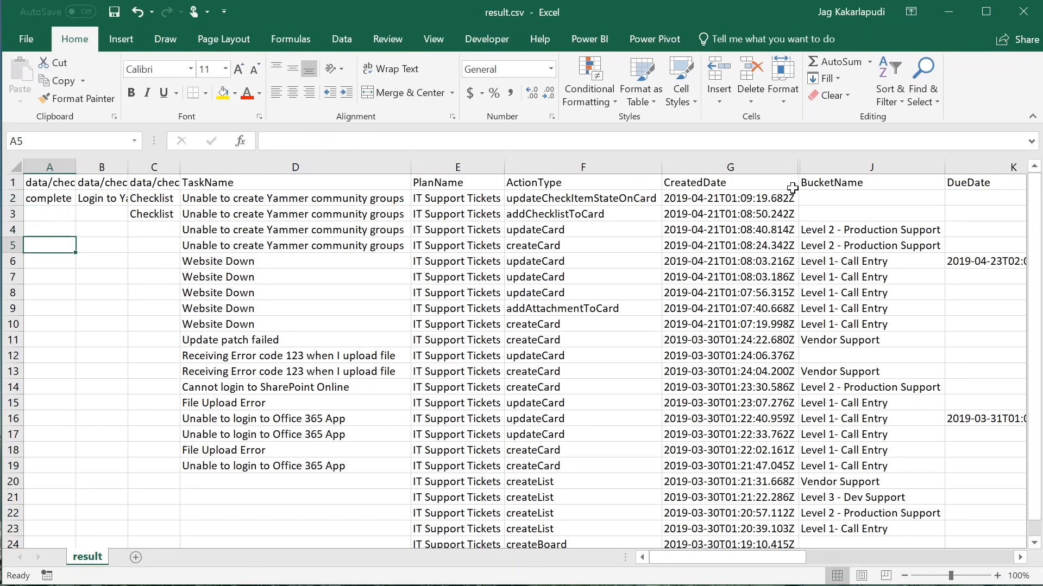
- Check the blank BucketName cells in rows 2, 3, 12 and 24 and the ActionType of row 24
left_click(821, 186)
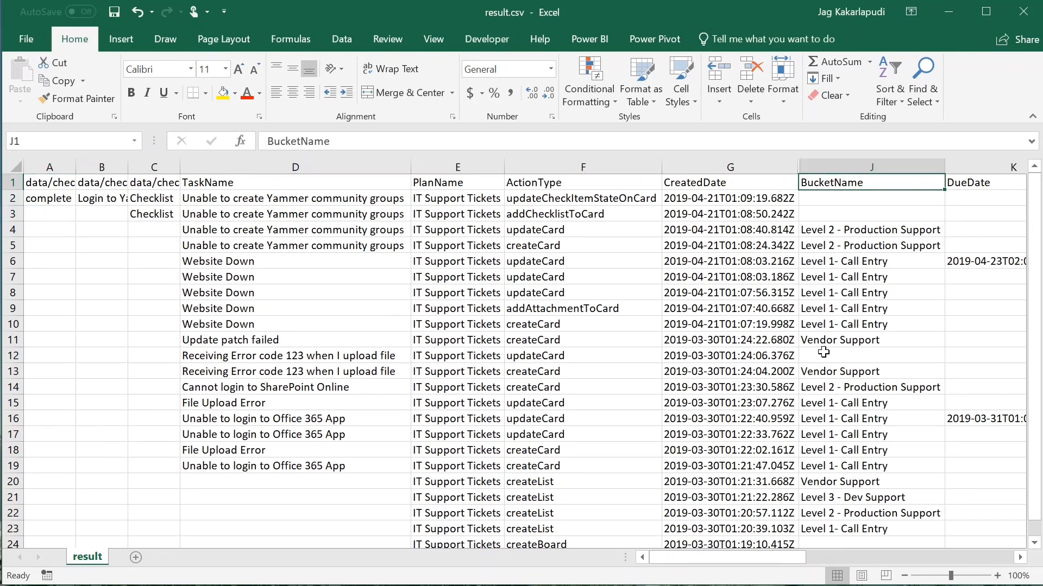
left_click(831, 201)
left_click(831, 214)
left_click(860, 361)
scroll(861, 361, "down", 1)
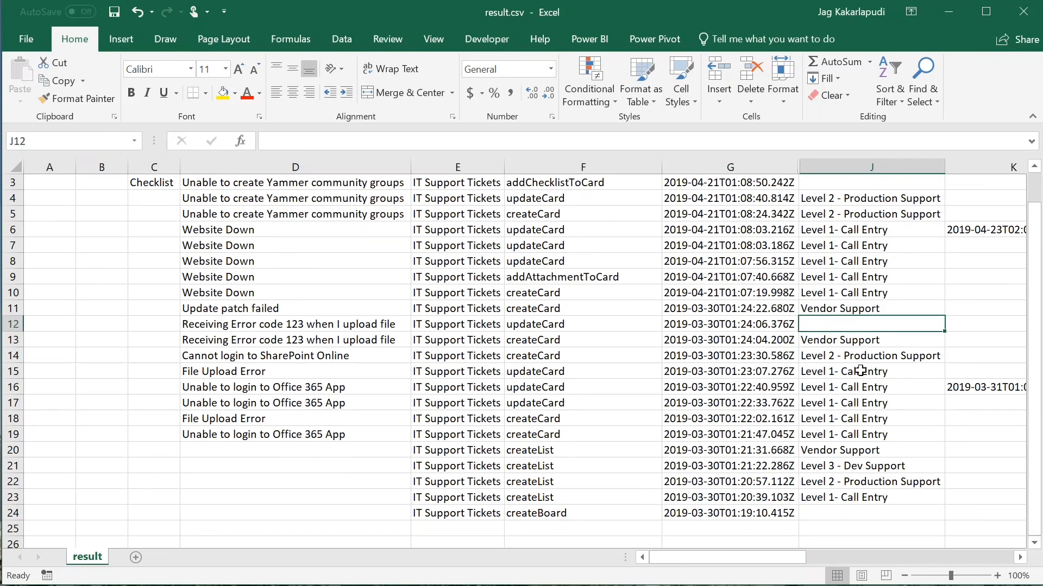
left_click(862, 511)
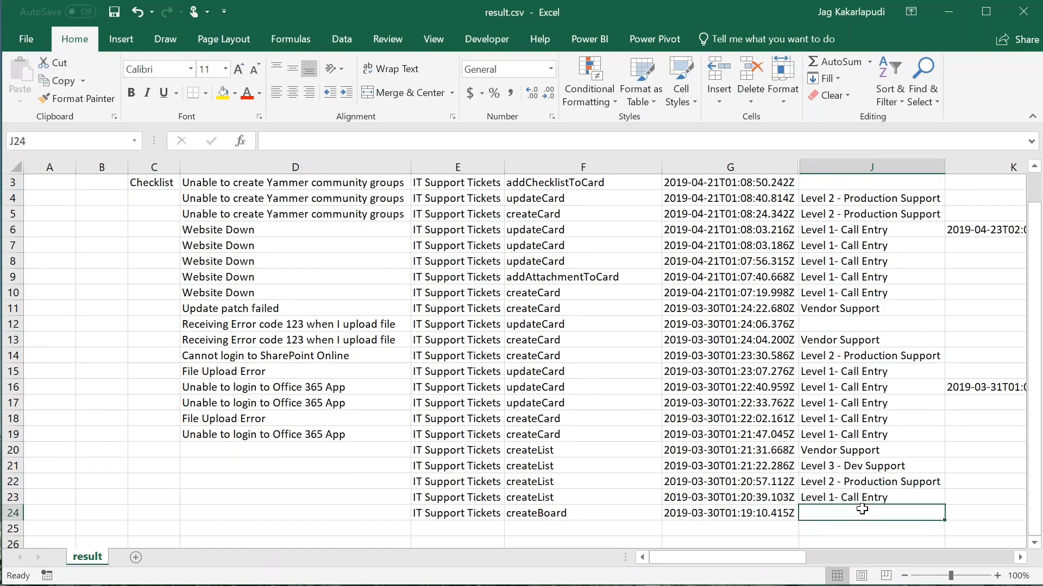
left_click(554, 513)
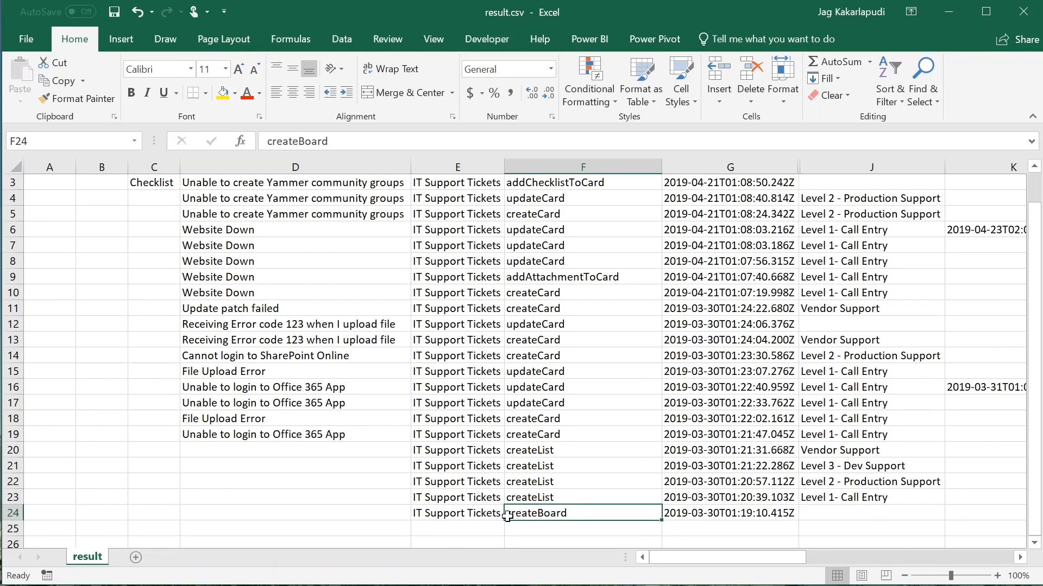
left_click(839, 518)
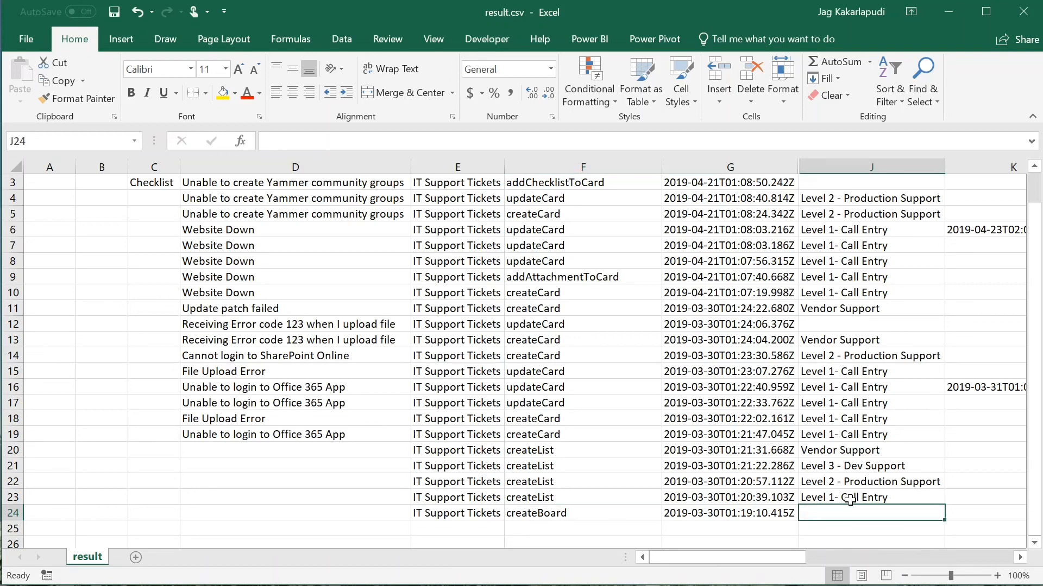
- Examine row 12, comparing its ActionType with its blank BucketName cell
scroll(850, 500, "up", 1)
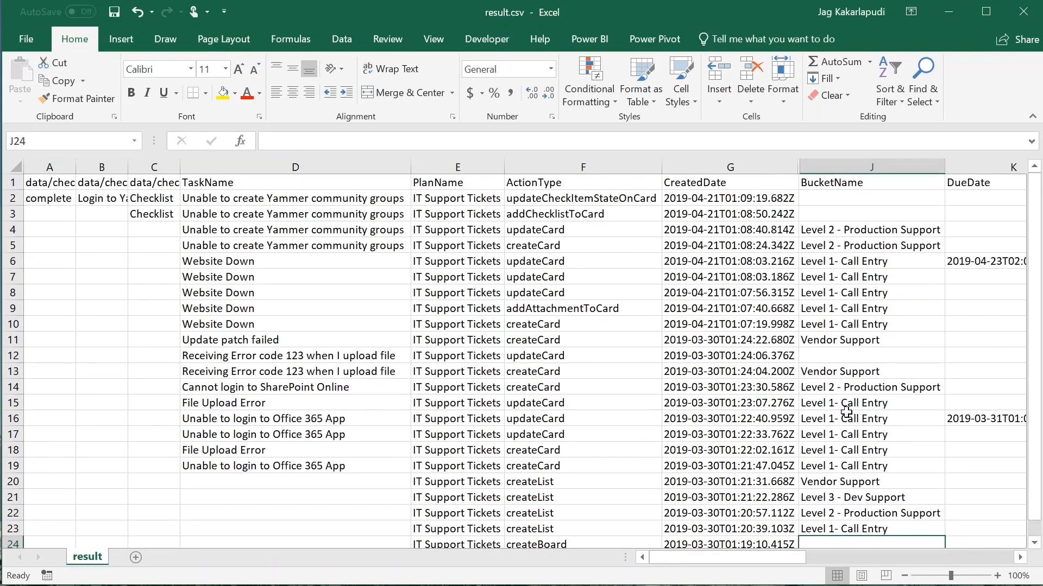
left_click(826, 358)
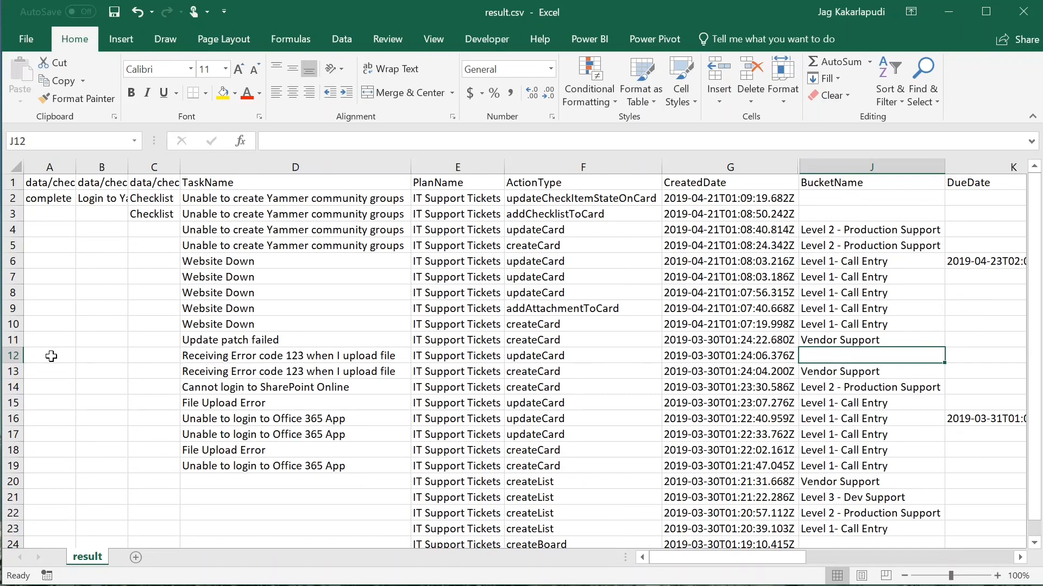
left_click(8, 355)
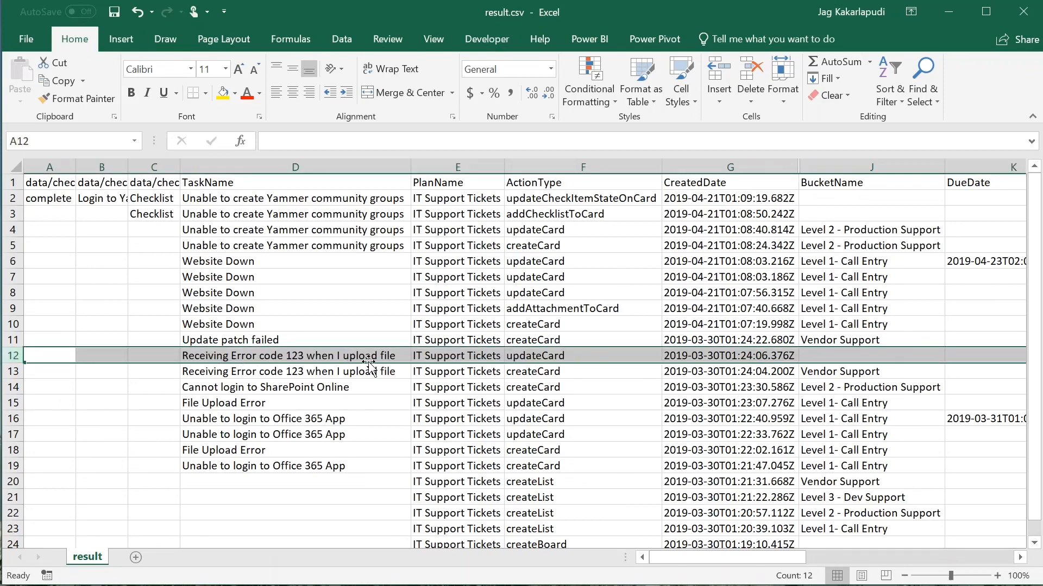
left_click(570, 358)
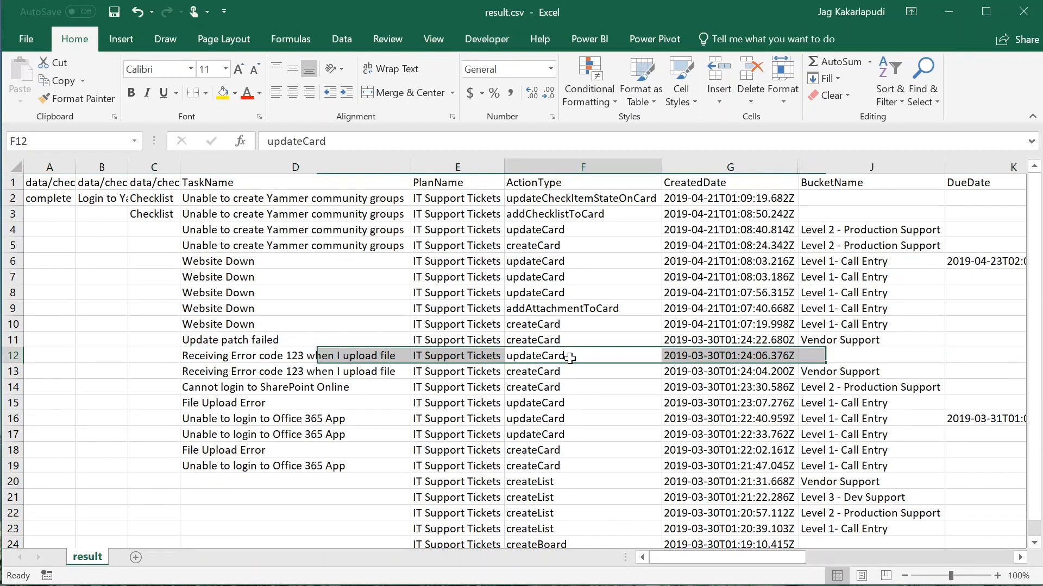
left_click(826, 358)
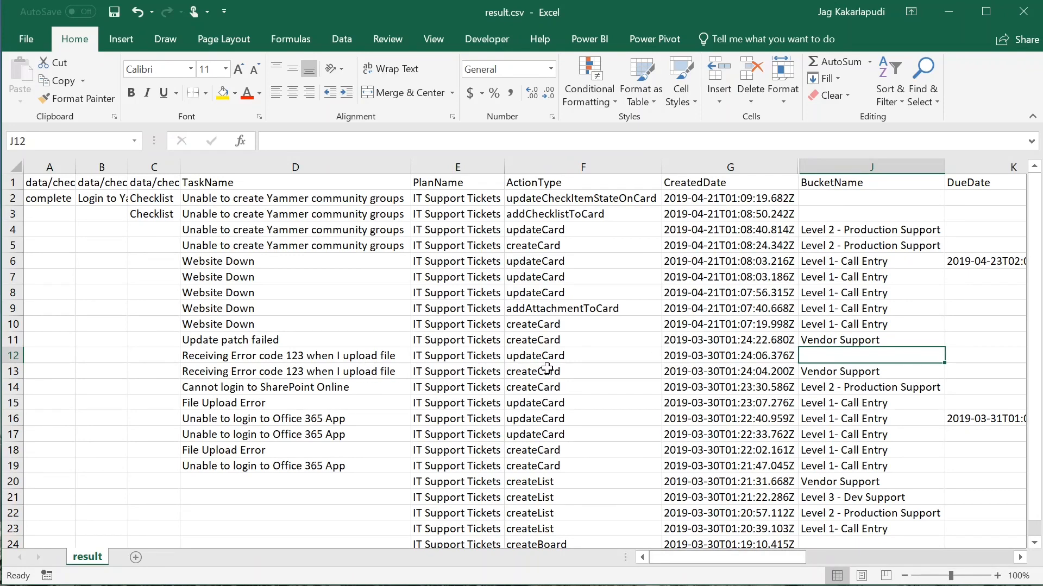
- Compare row 13's ActionType and BucketName with the blank BucketName cell in row 12
left_click(513, 371)
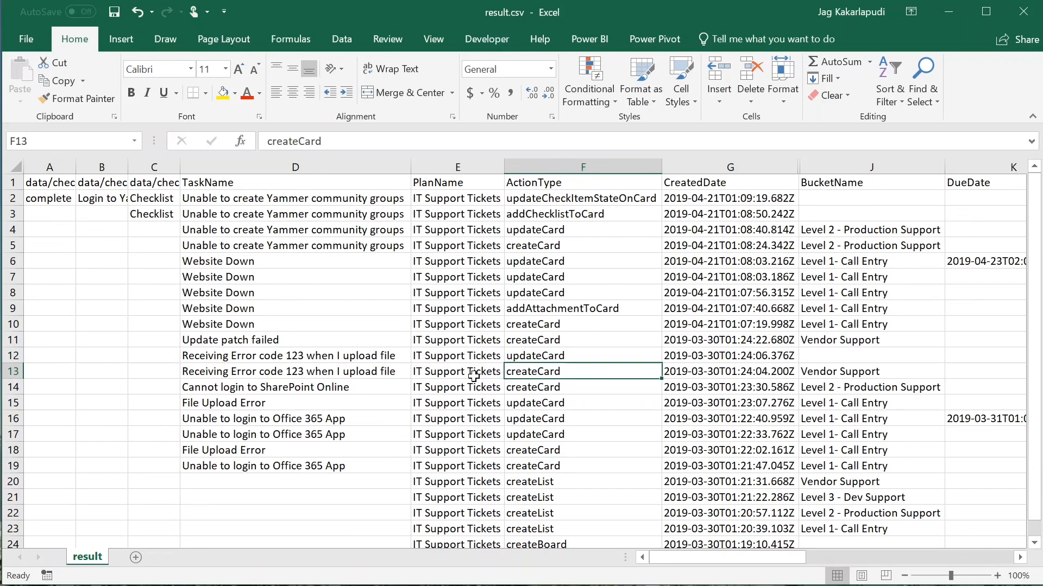
left_click(817, 373)
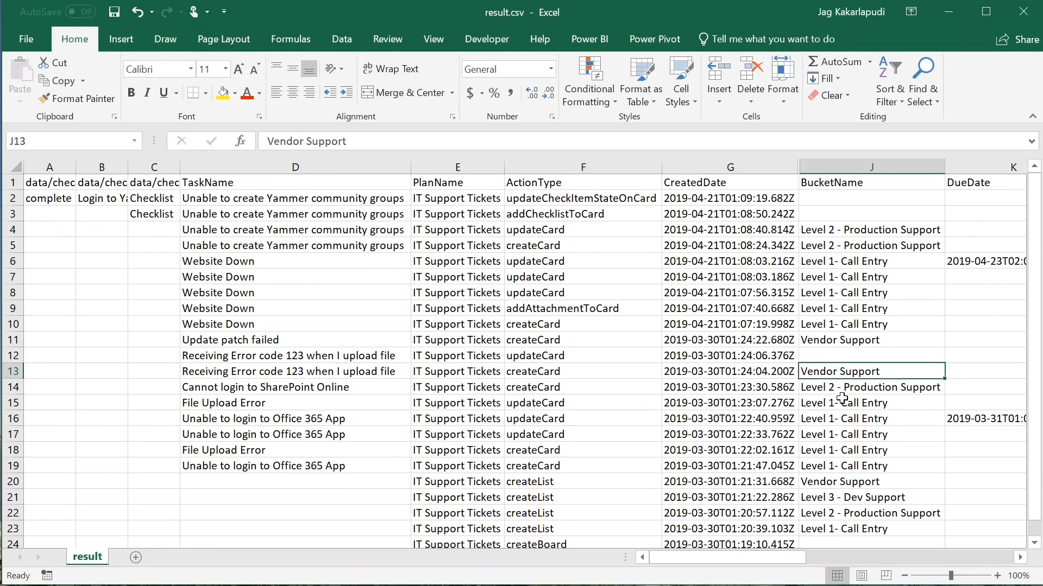
left_click(823, 358)
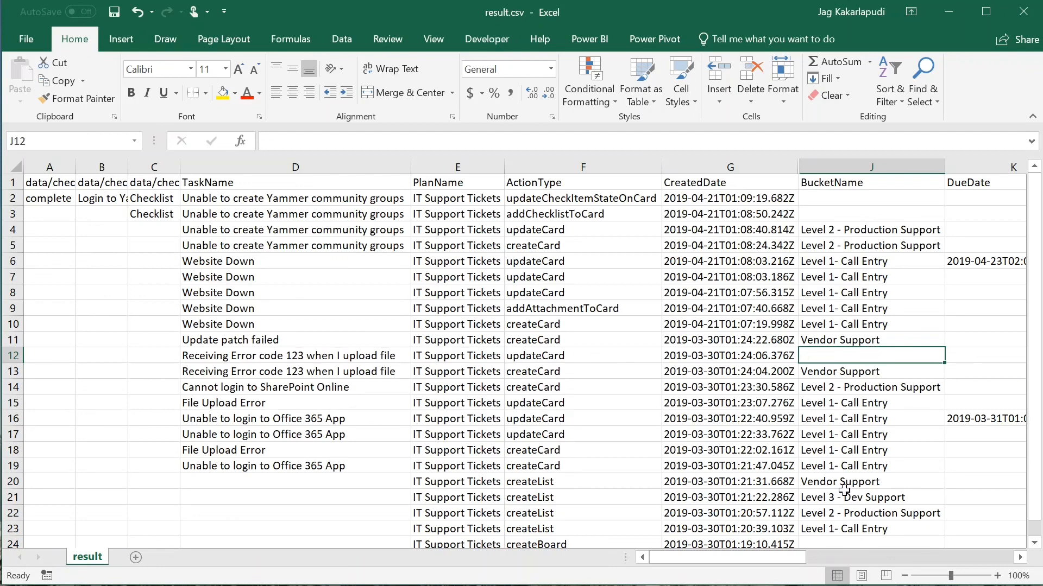
- Examine row 12's entries in columns Q and S, including the full header of column Q
left_click_drag(801, 559, 860, 563)
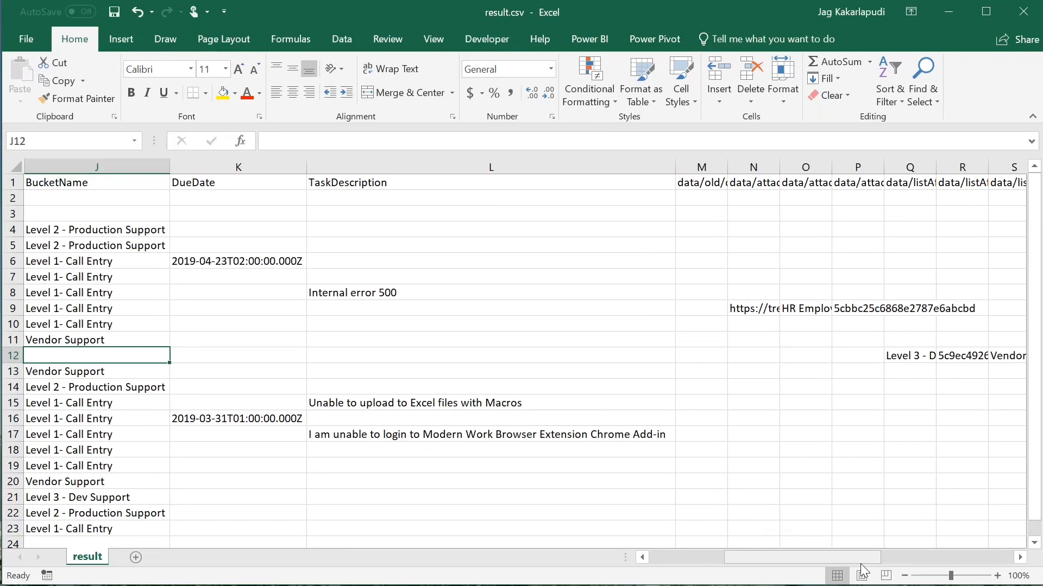
mouse_move(858, 560)
left_mouse_down()
mouse_move(829, 559)
mouse_move(869, 566)
left_mouse_up()
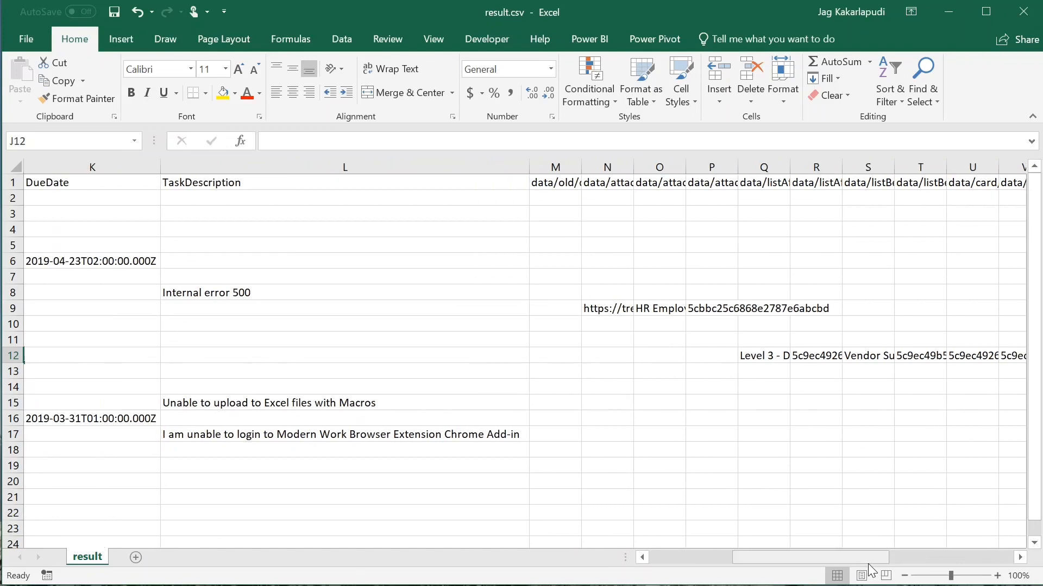
left_click(769, 361)
left_click(759, 182)
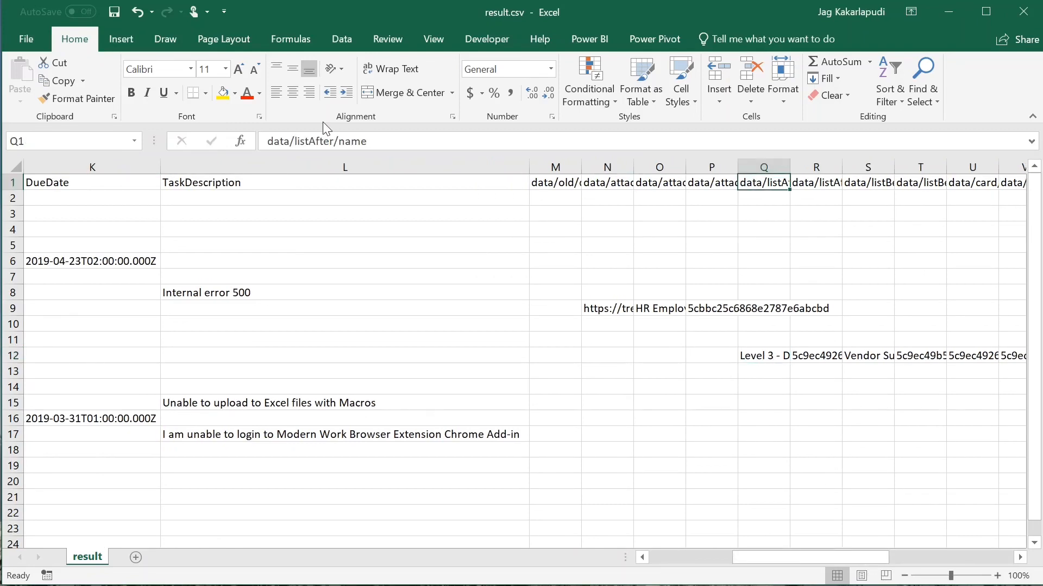
left_click(866, 359)
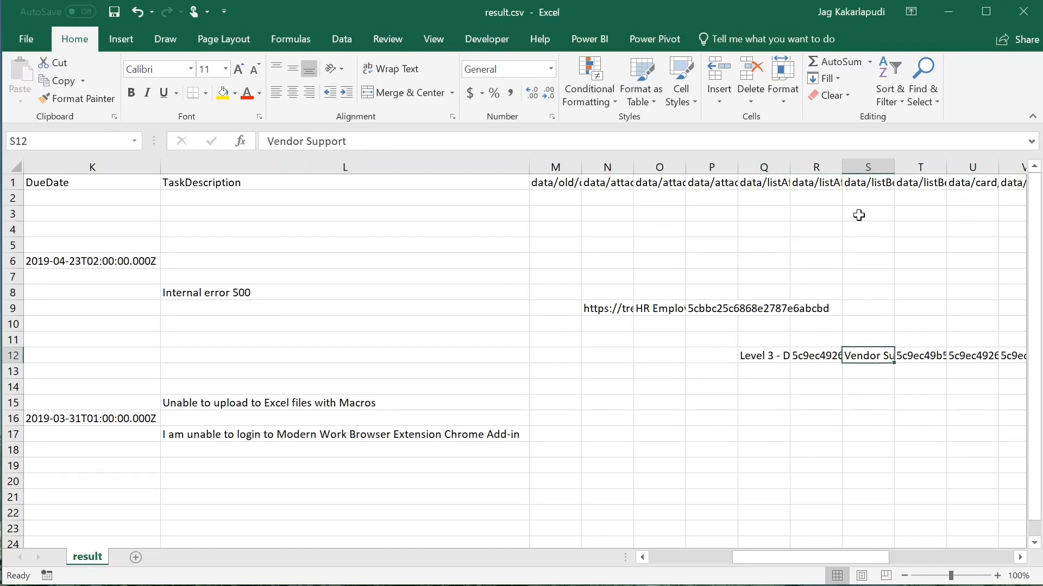
- Compare row 12's list-after and list-before values with the card's list on the IT Support Tickets board in Trello, and return to Excel
left_click(771, 357)
left_click(859, 354)
left_click(758, 355)
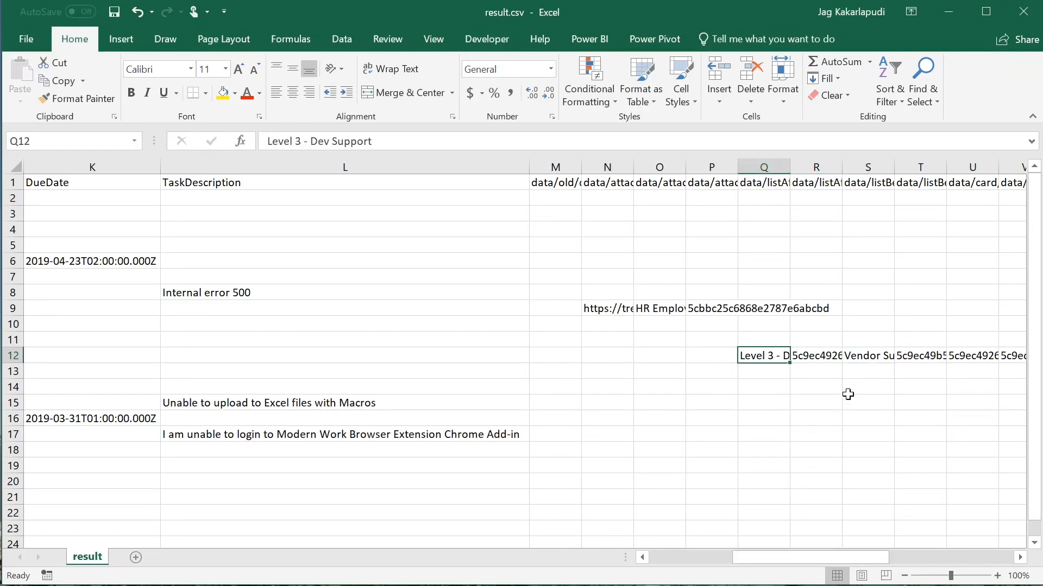
left_click(863, 358)
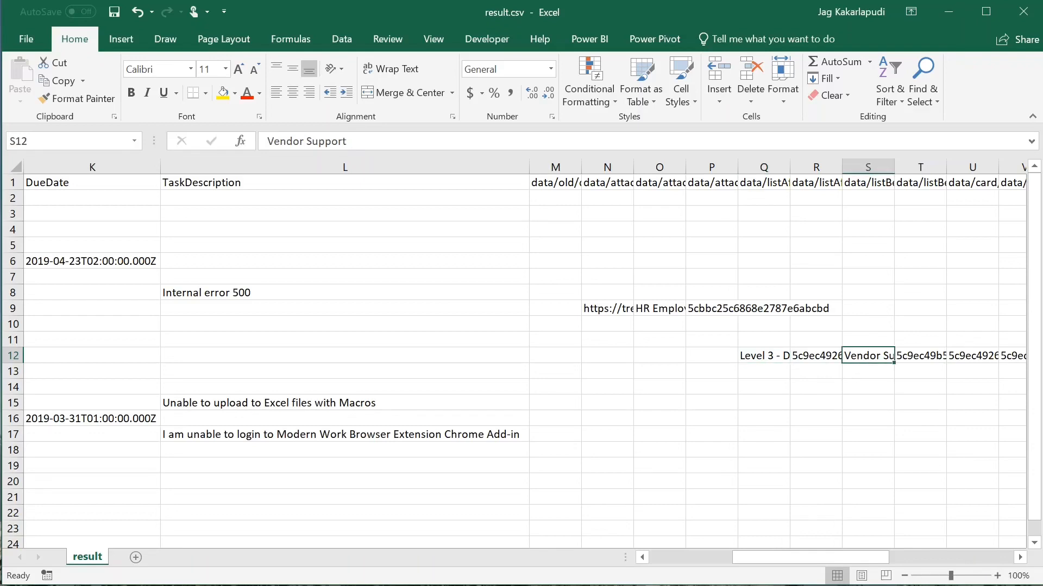
key("alt+Tab")
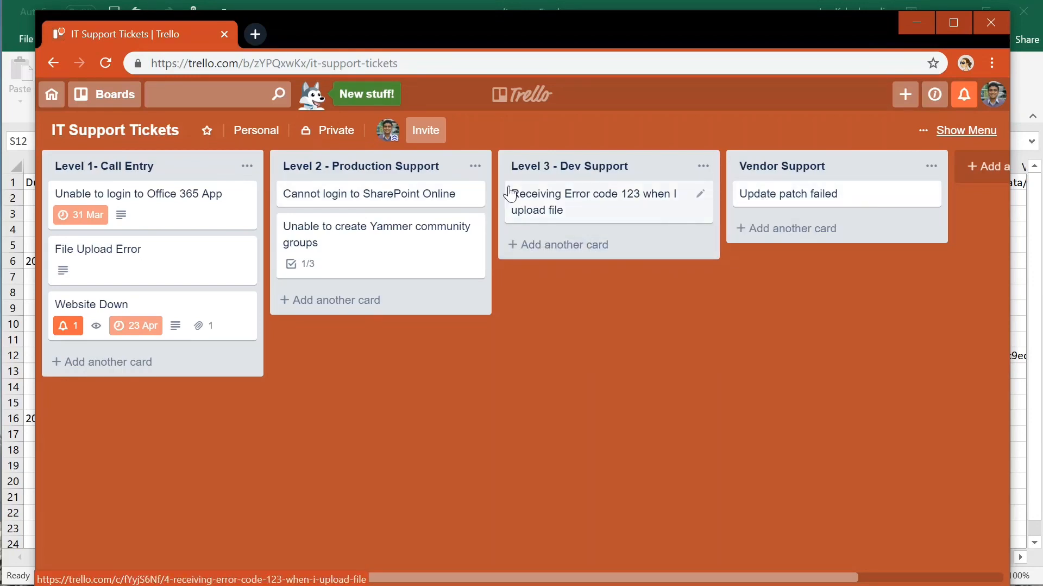
left_click(912, 23)
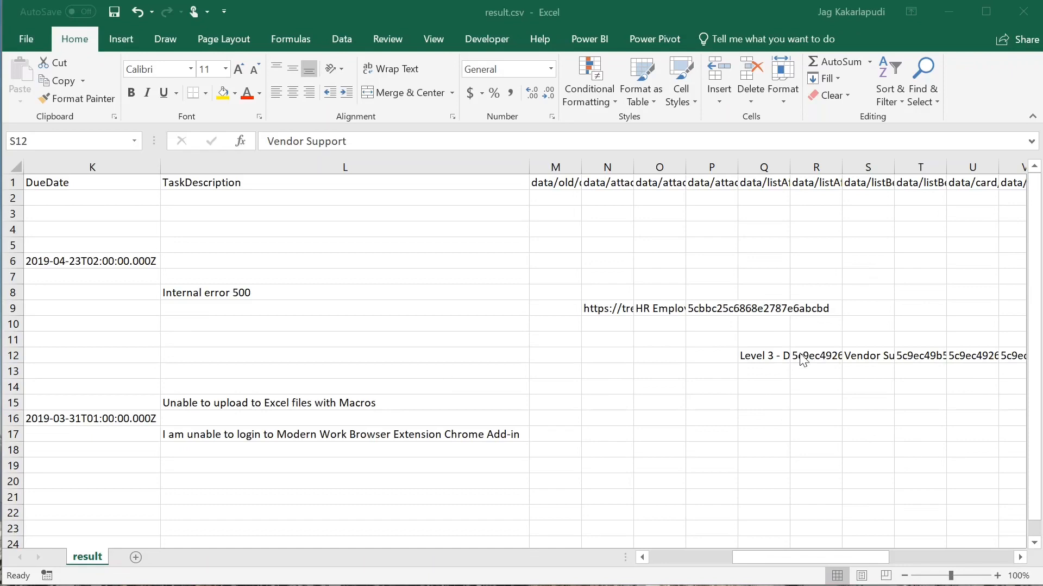
- Copy row 12's data/listAfter/name value, Level 3 - Dev Support, into its blank BucketName cell
left_click(774, 362)
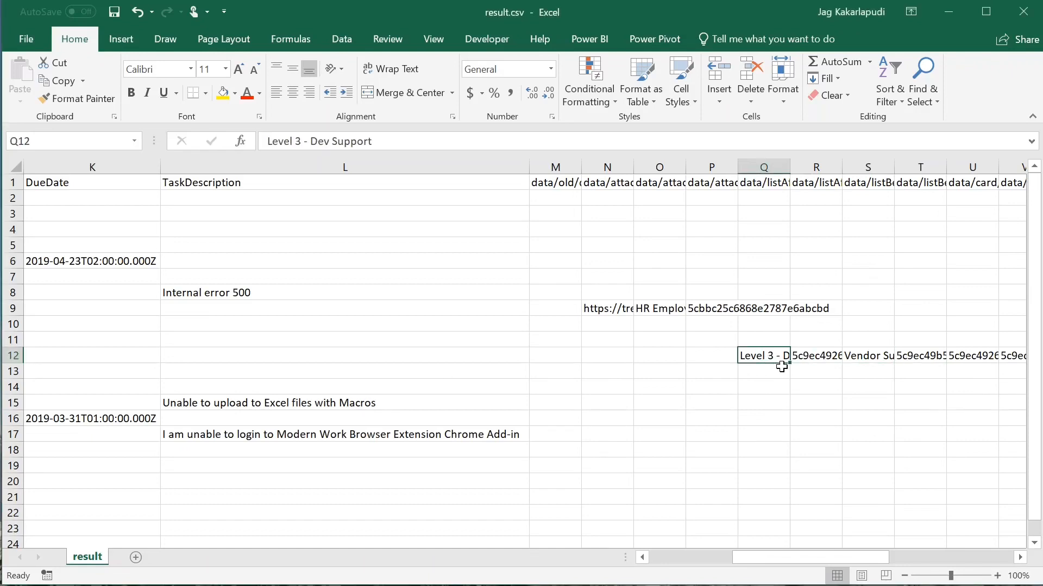
key("ctrl+c")
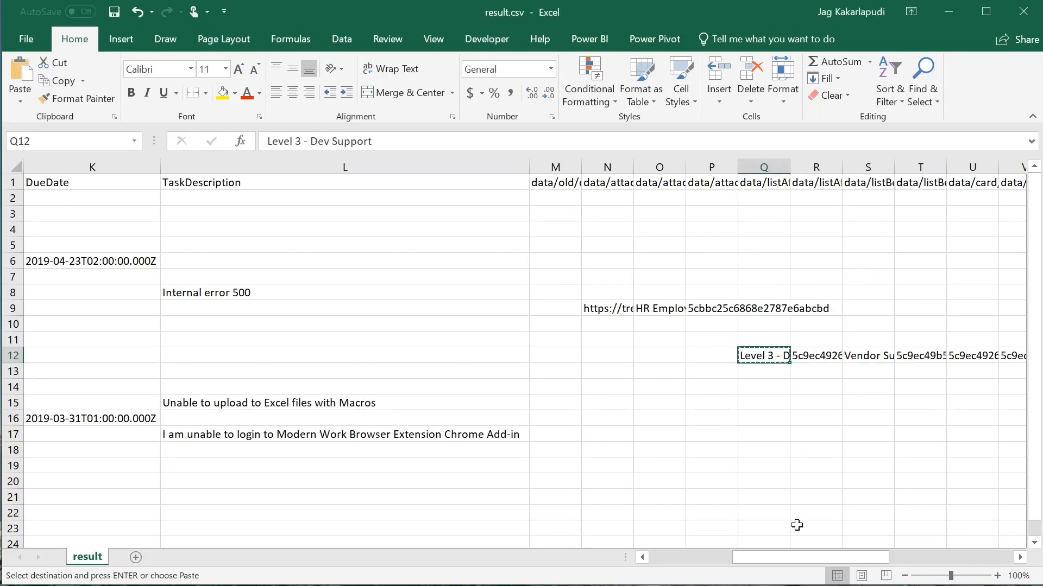
left_click_drag(778, 556, 700, 553)
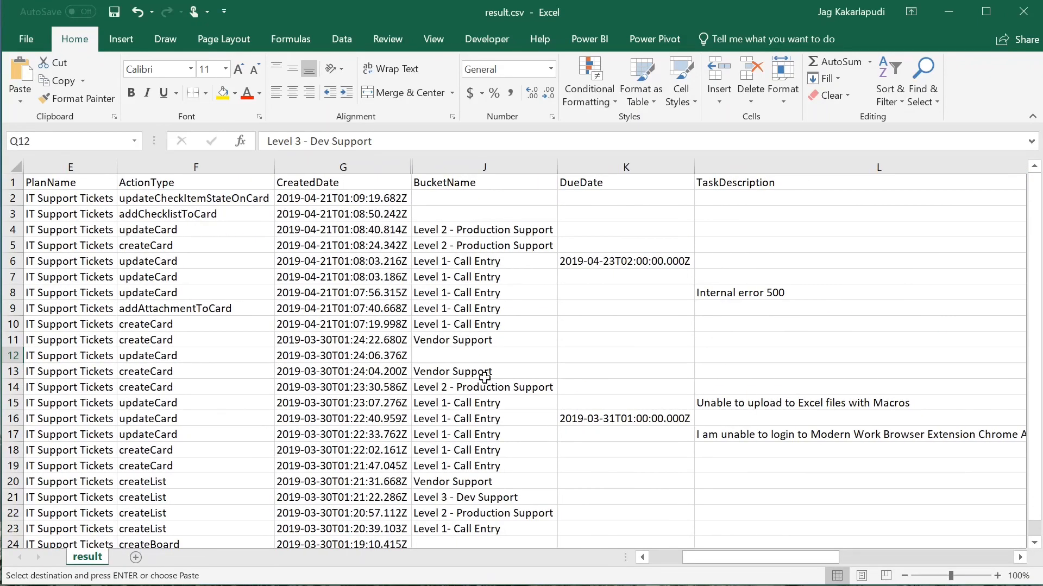
left_click(473, 354)
key("ctrl+v")
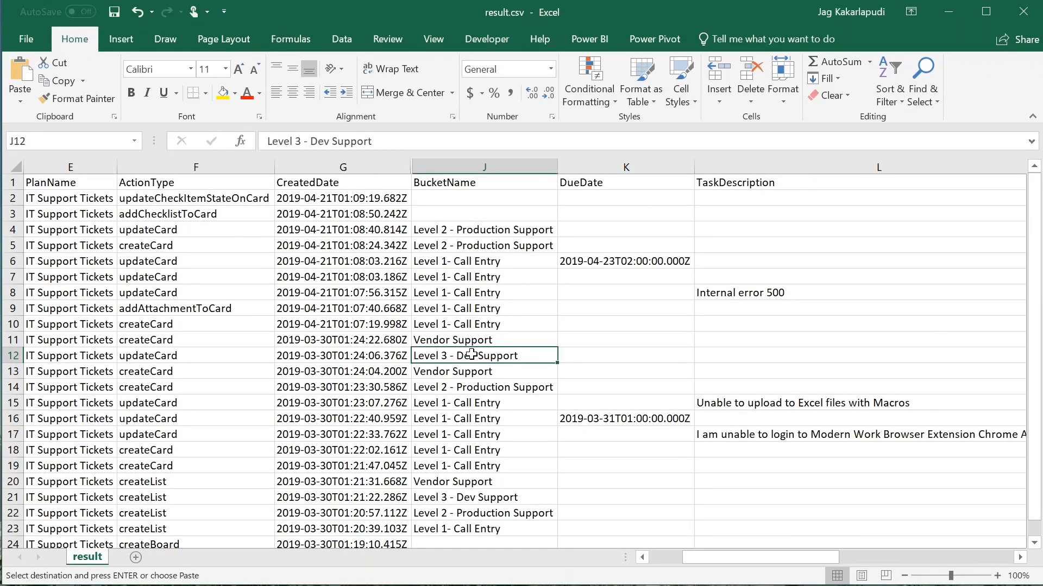
- Replace row 13's BucketName with Level 3 - Dev Support and check it against the task in row 12
scroll(489, 355, "left", 2)
left_click(830, 371)
key("ctrl+v")
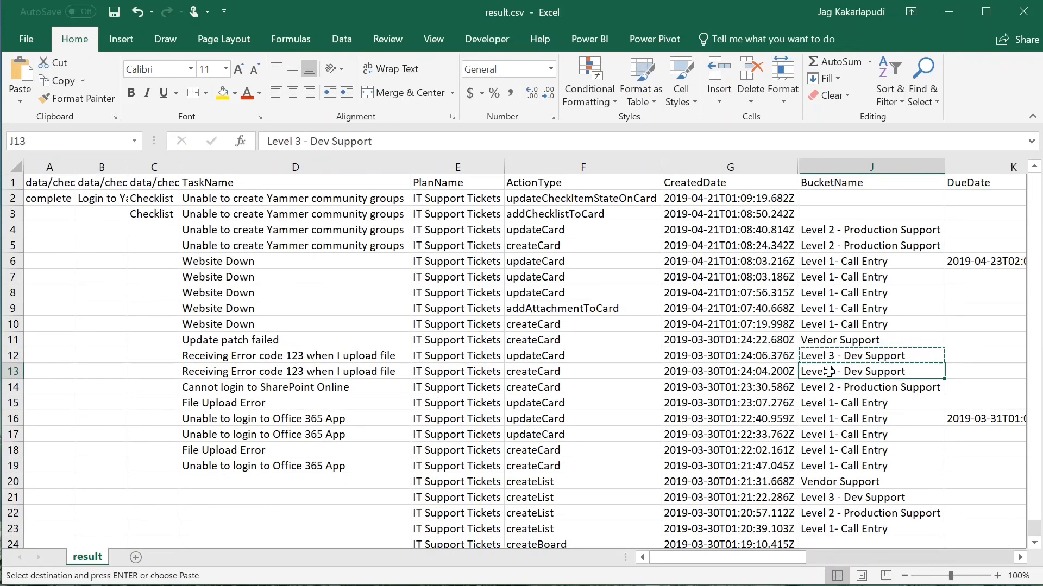
left_click(357, 354)
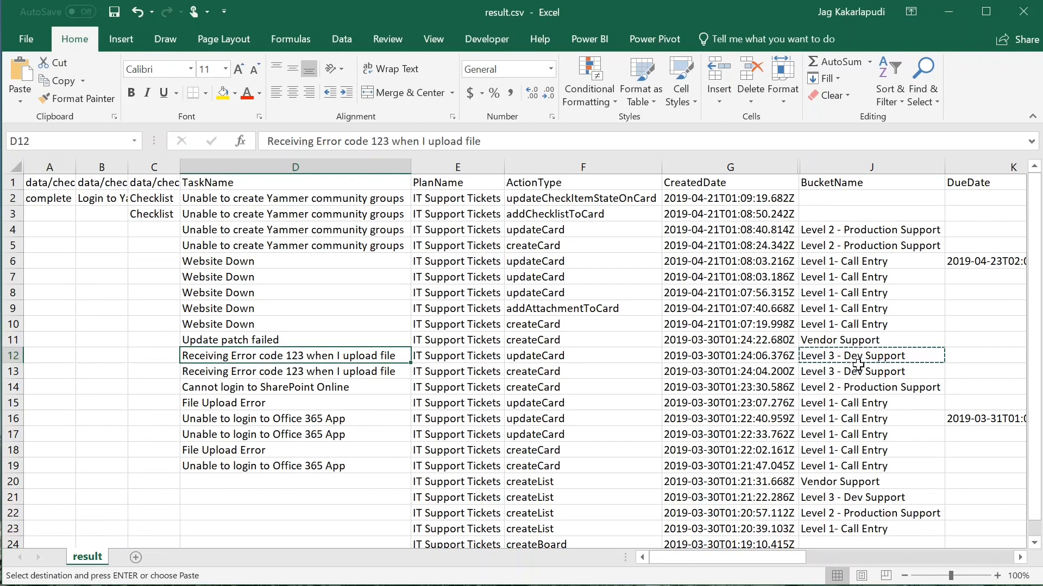
left_click(856, 386)
left_click(854, 366)
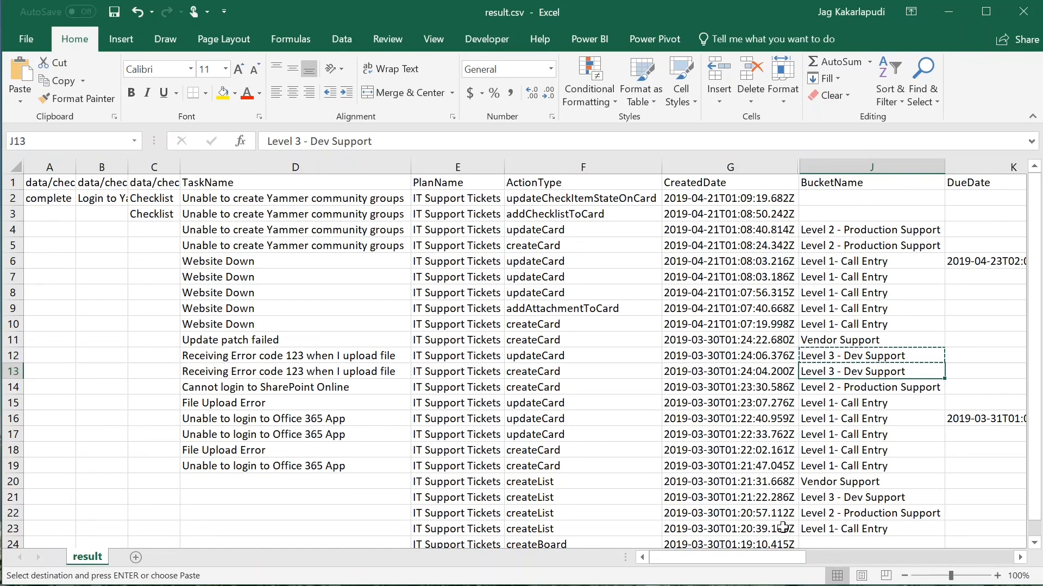
- Sort only the CreatedDate column Z to A, continuing with the current selection
left_click(723, 201)
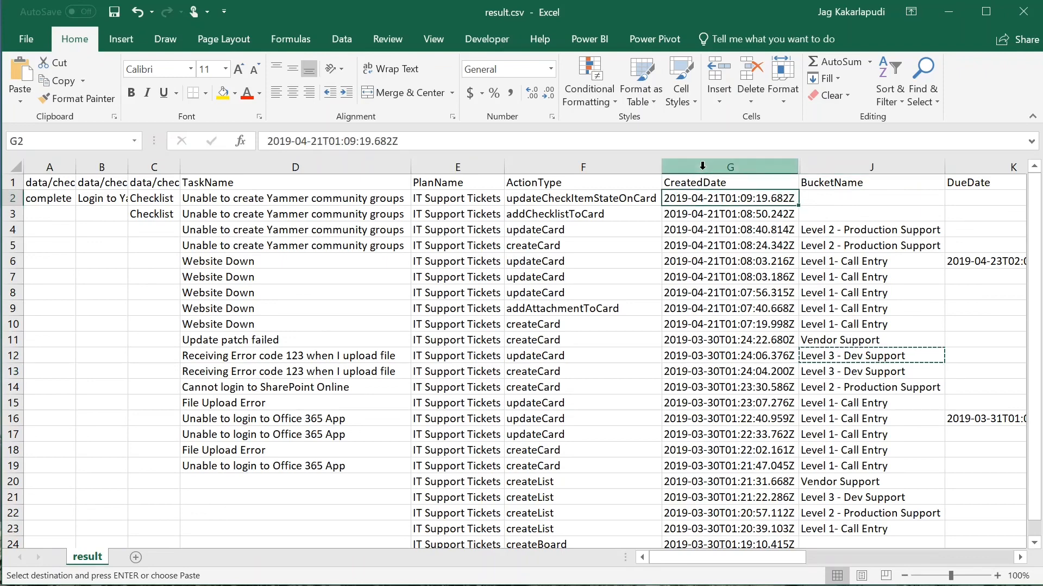
left_click(705, 172)
left_click(703, 183)
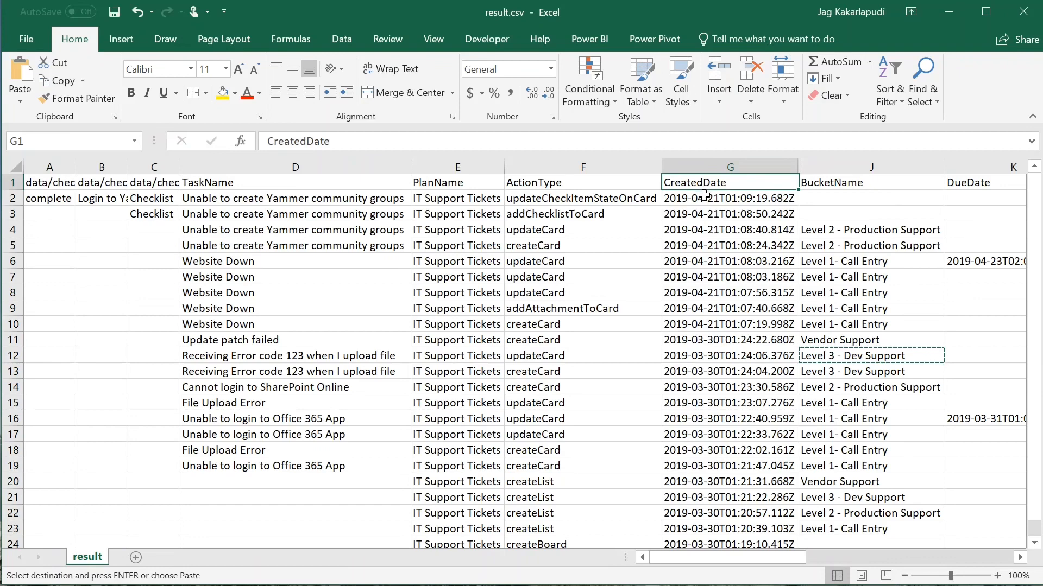
left_click(705, 201)
left_click(700, 181)
left_click(697, 165)
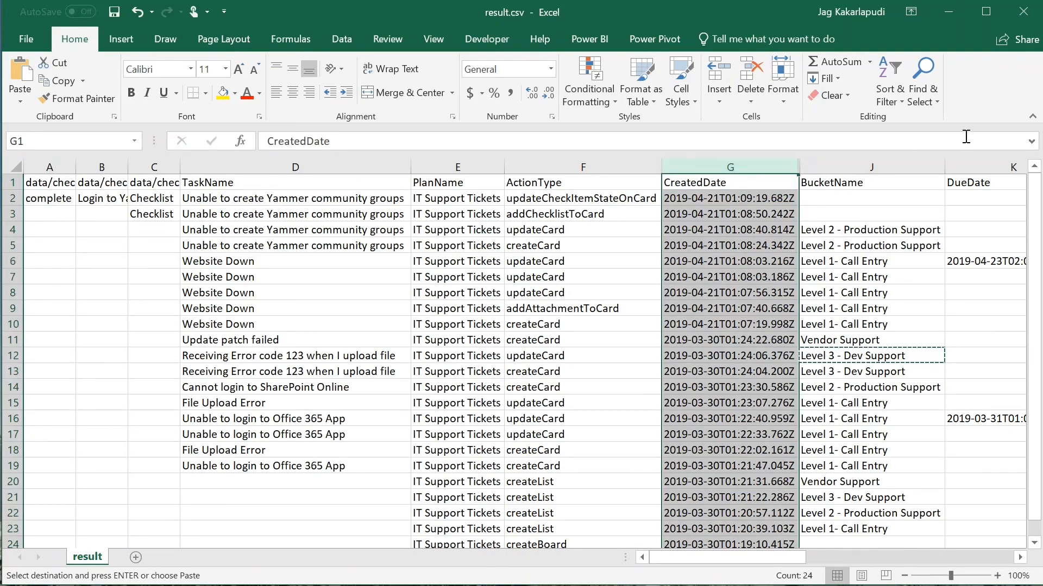
left_click(901, 104)
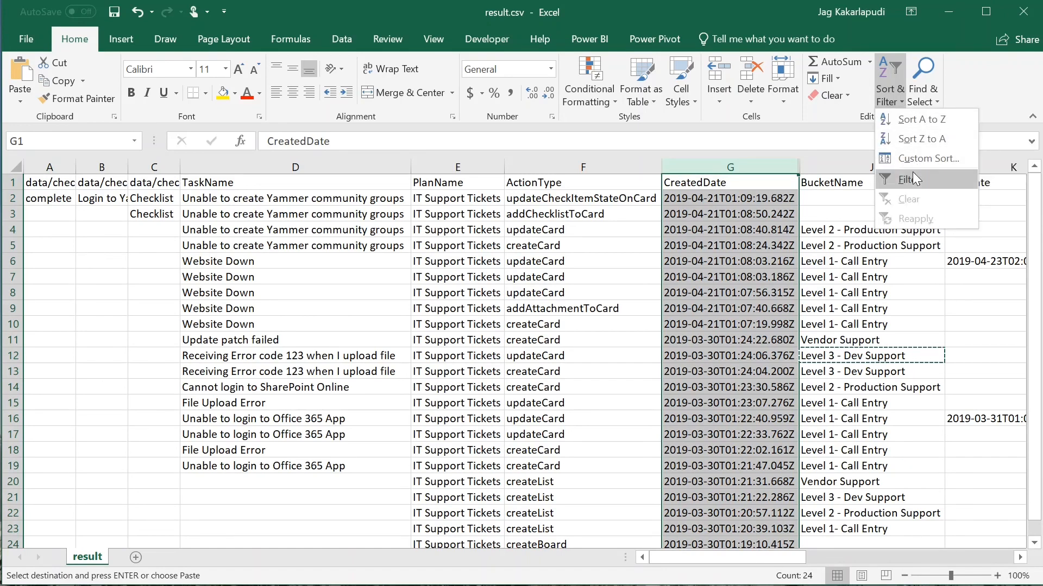
left_click(914, 137)
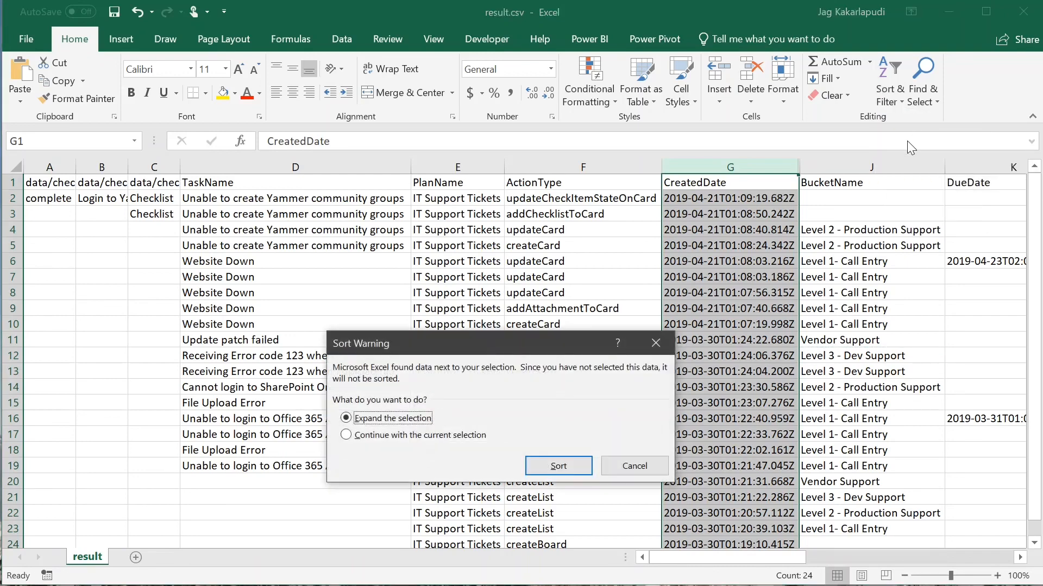
left_click(418, 436)
left_click(543, 465)
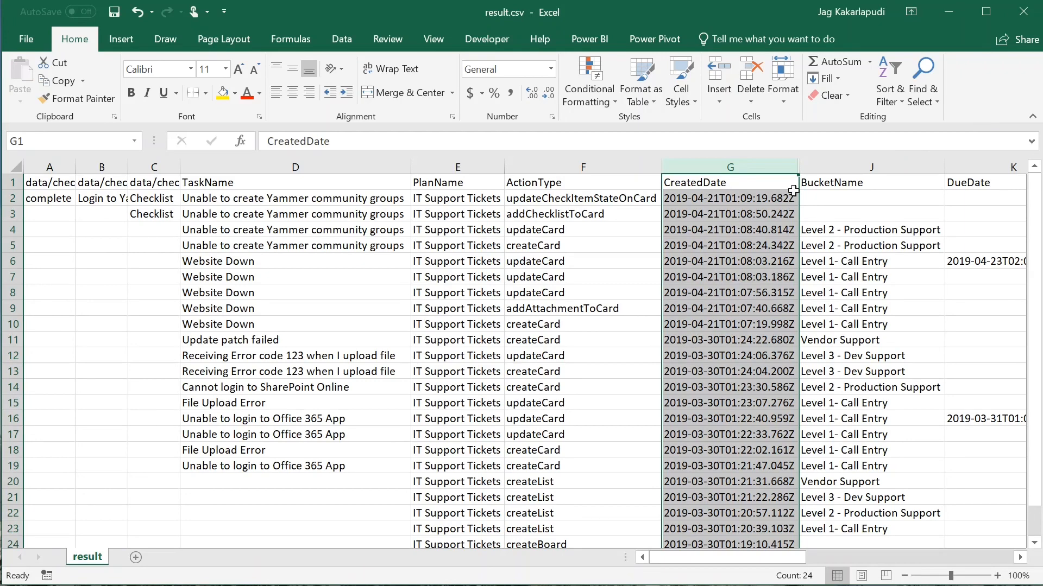
- Sort all rows by CreatedDate A to Z, expanding the selection to the neighbouring columns
left_click(902, 97)
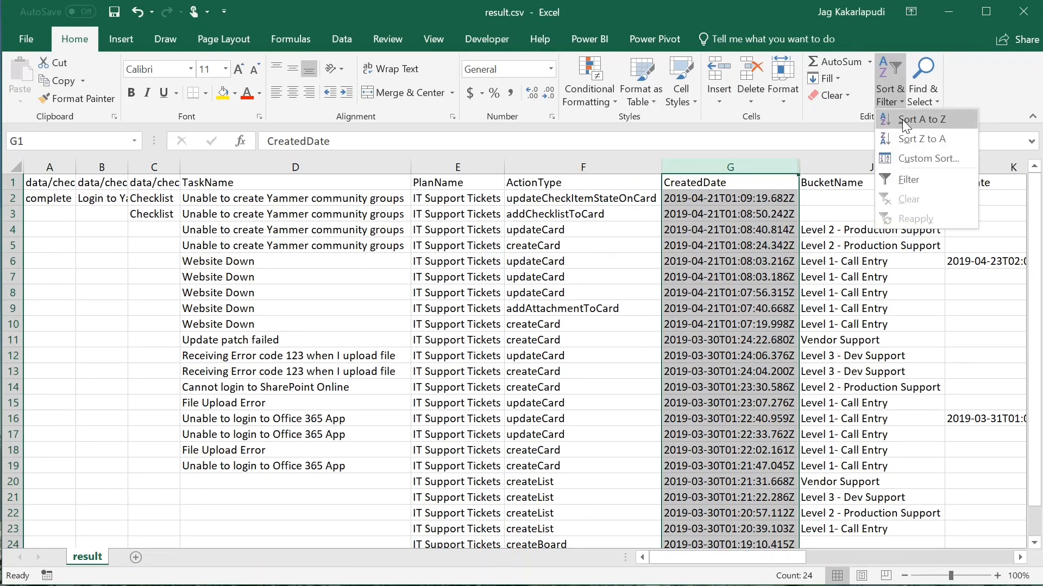
left_click(903, 122)
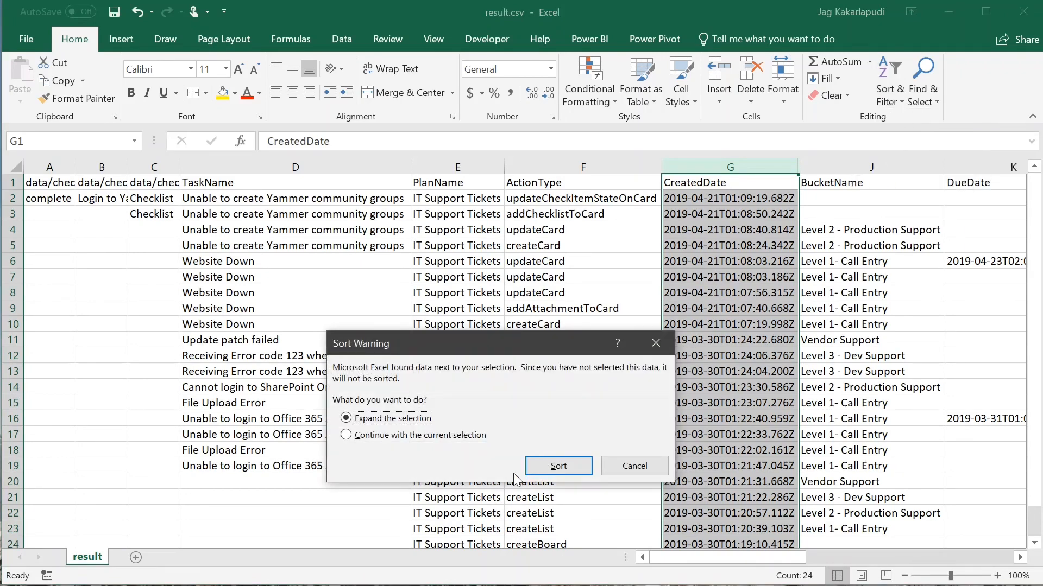
left_click(545, 474)
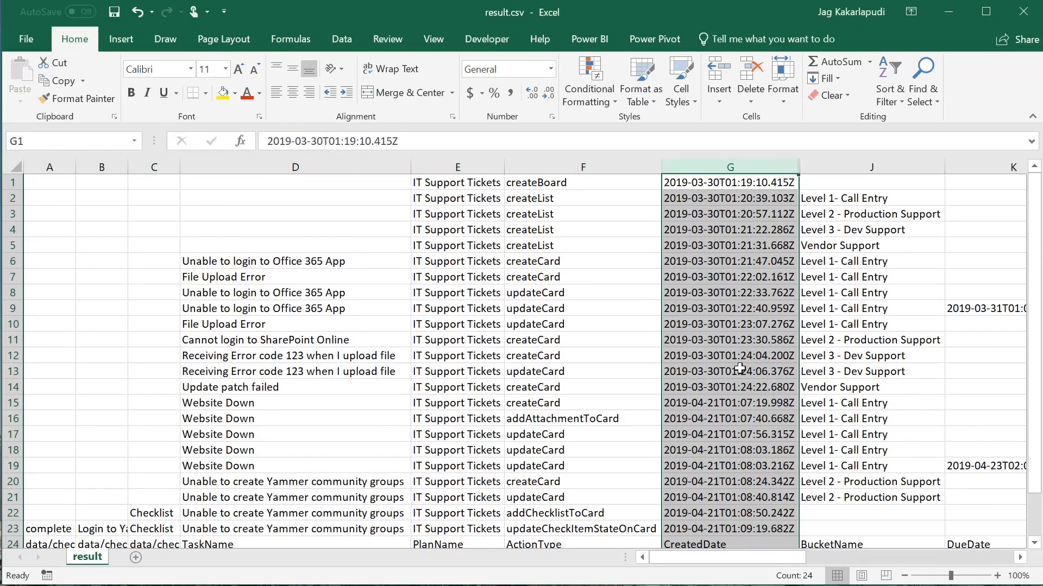
- Insert a blank row above row 1
left_click(12, 182)
right_click(13, 183)
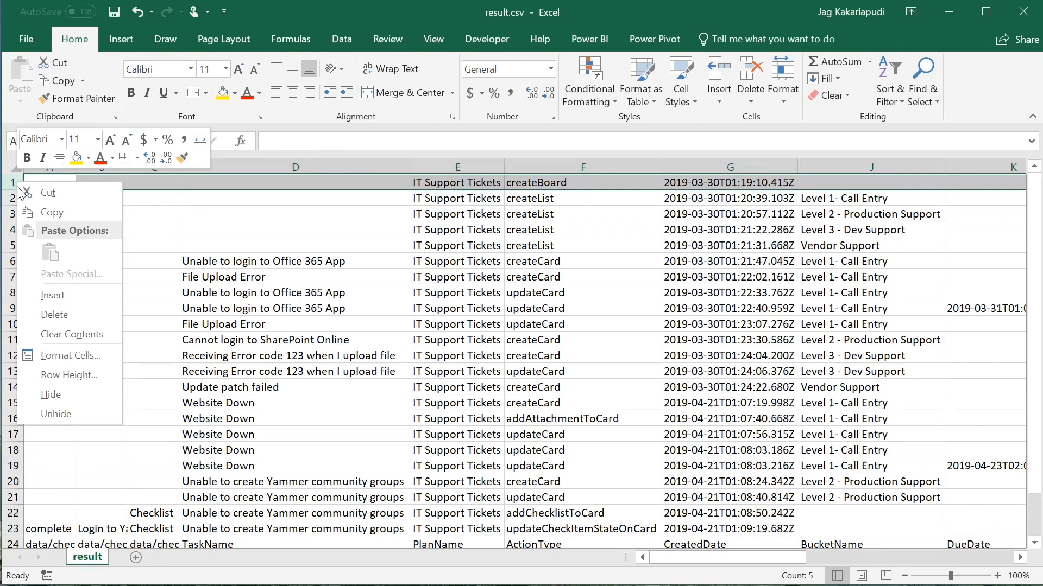
left_click(37, 295)
- Move the header row from row 25 into the blank row 1
scroll(182, 399, "down", 1)
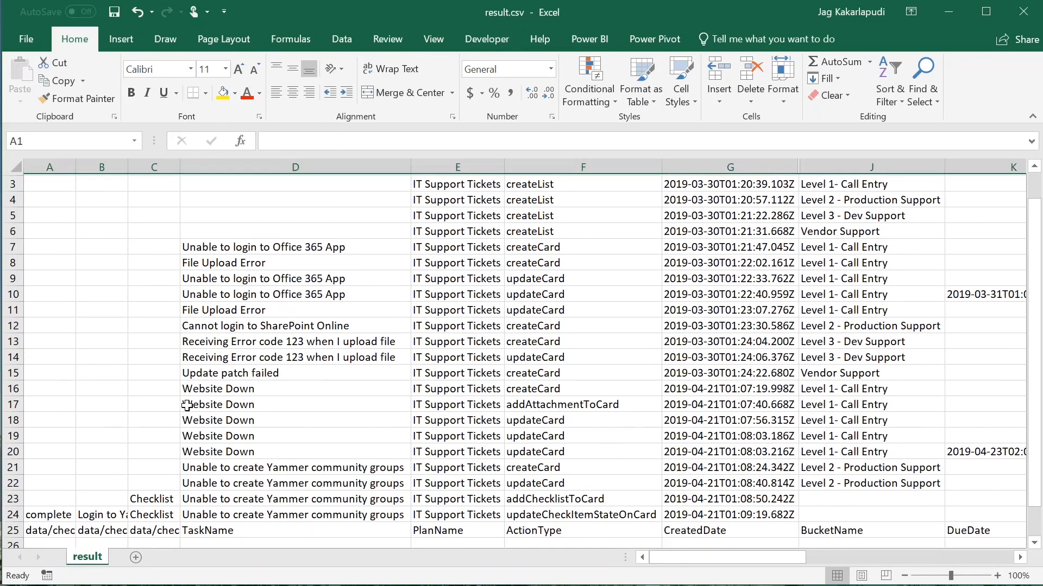
left_click(14, 530)
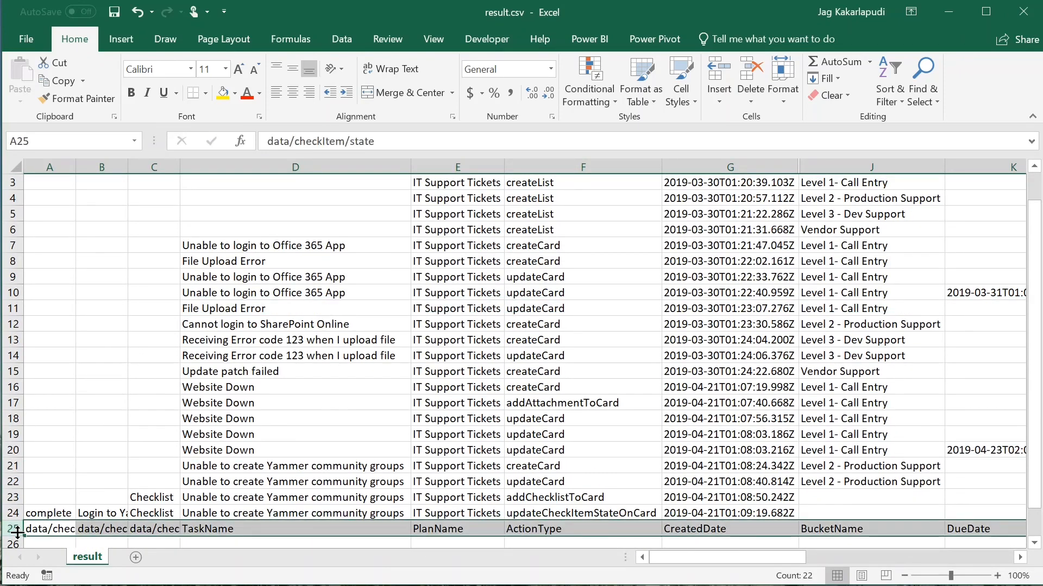
key("ctrl+x")
scroll(231, 309, "up", 1)
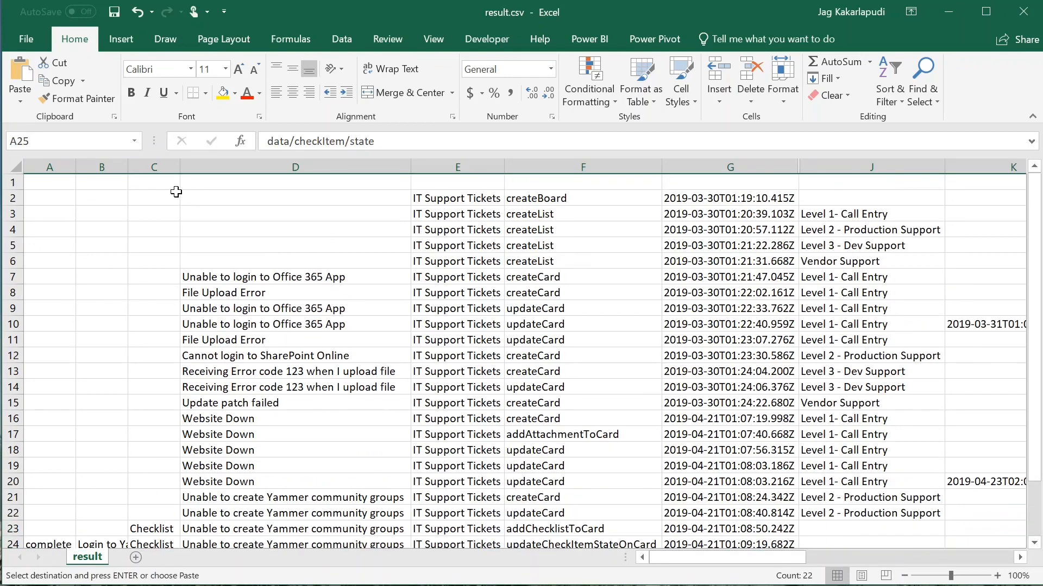
left_click(61, 180)
key("Return")
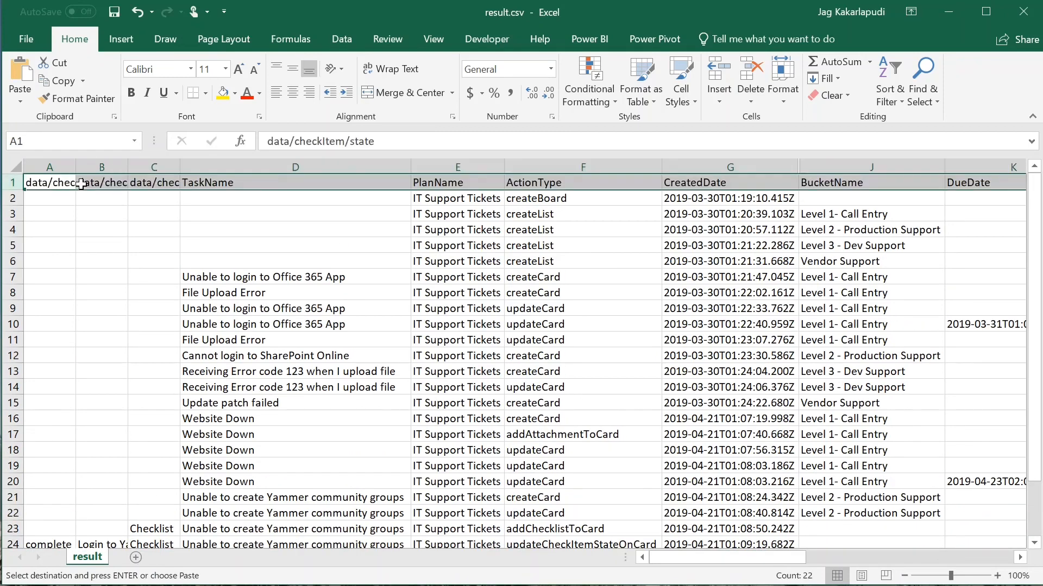
- Check the order of the CreatedDate values, beginning at row 2
left_click(733, 243)
left_click(740, 202)
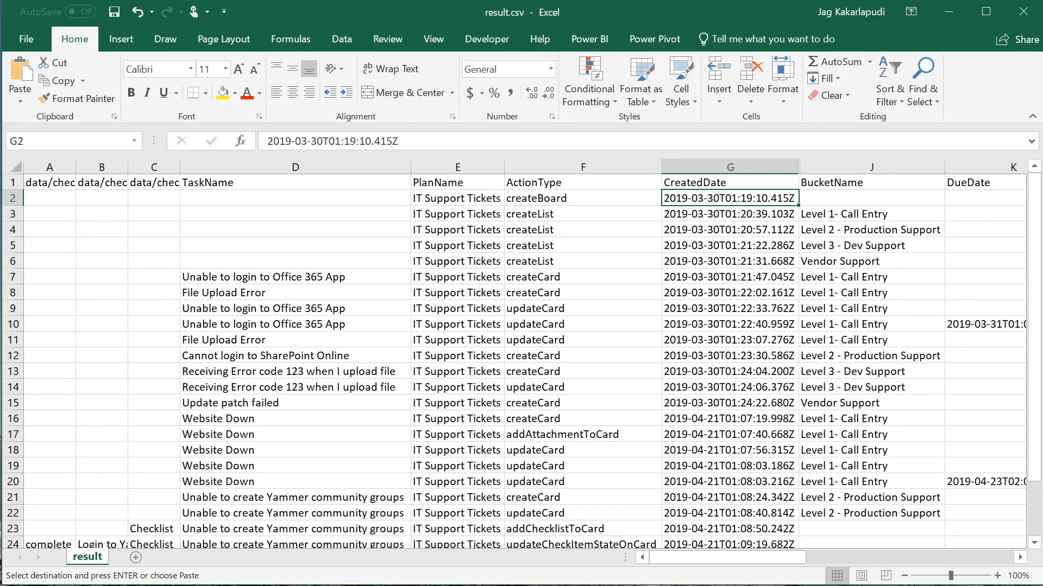
key("alt+Tab")
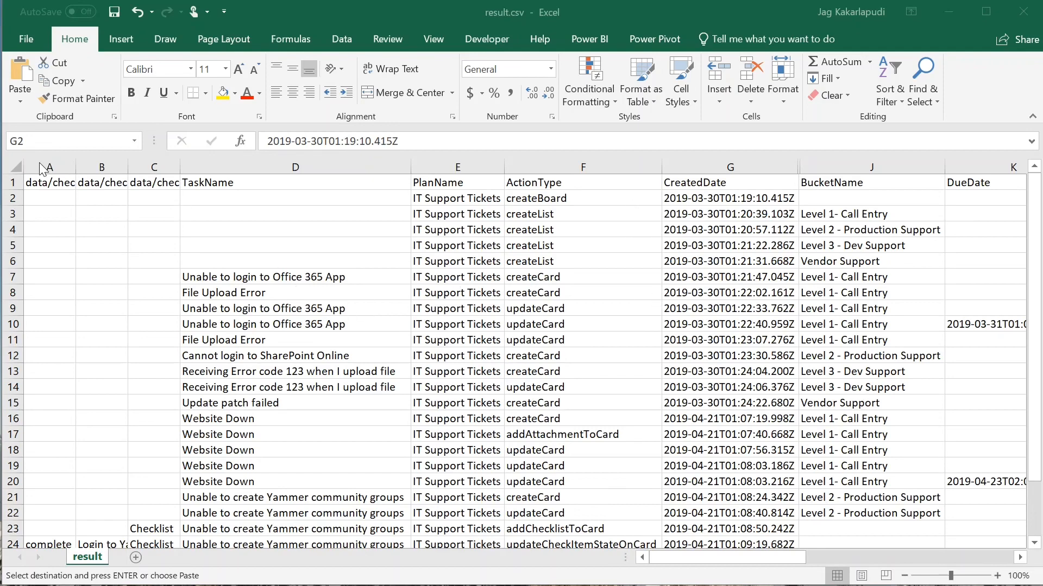
- Hide columns A to C, which hold the data/check entries
left_click_drag(43, 169, 152, 168)
right_click(151, 168)
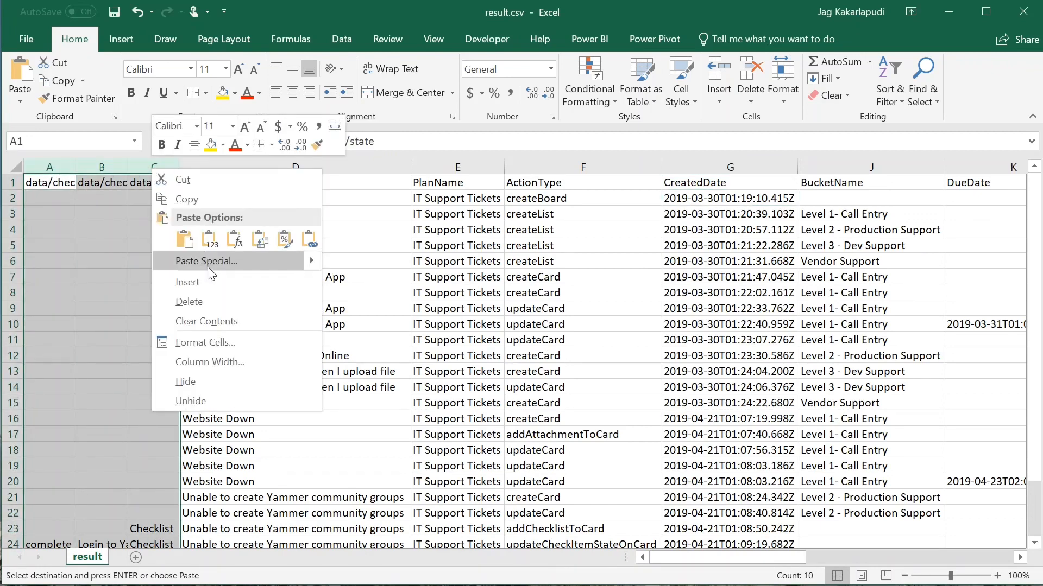
left_click(206, 379)
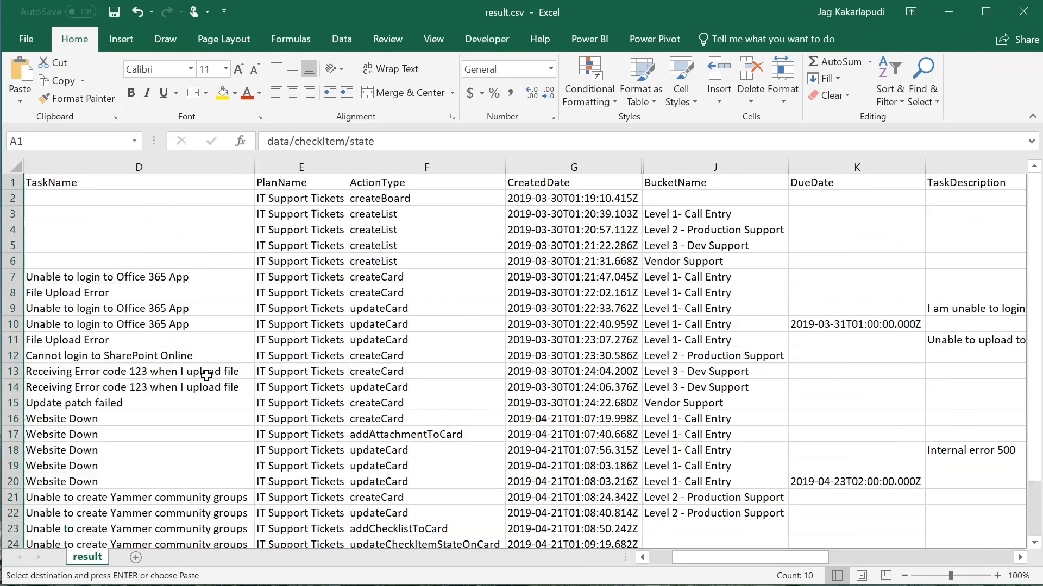
left_click(163, 230)
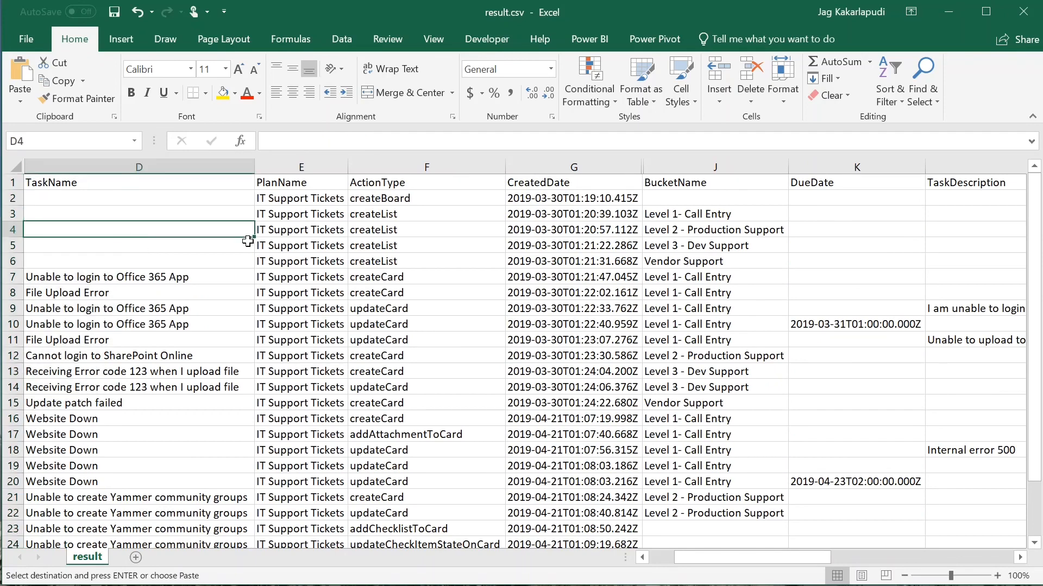
- Make the header row 1 bold
left_click(16, 185)
key("ctrl+b")
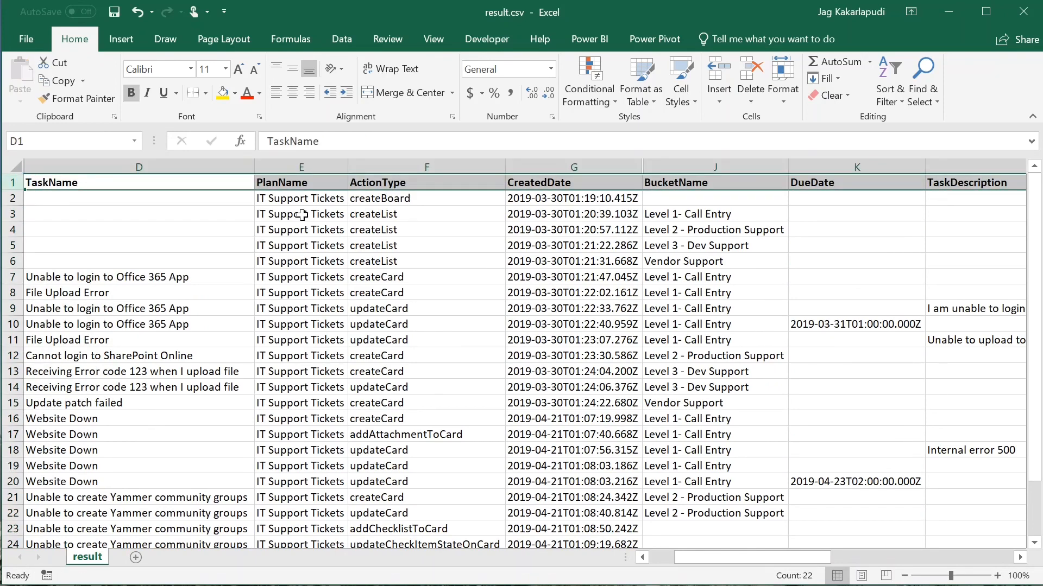
left_click(302, 199)
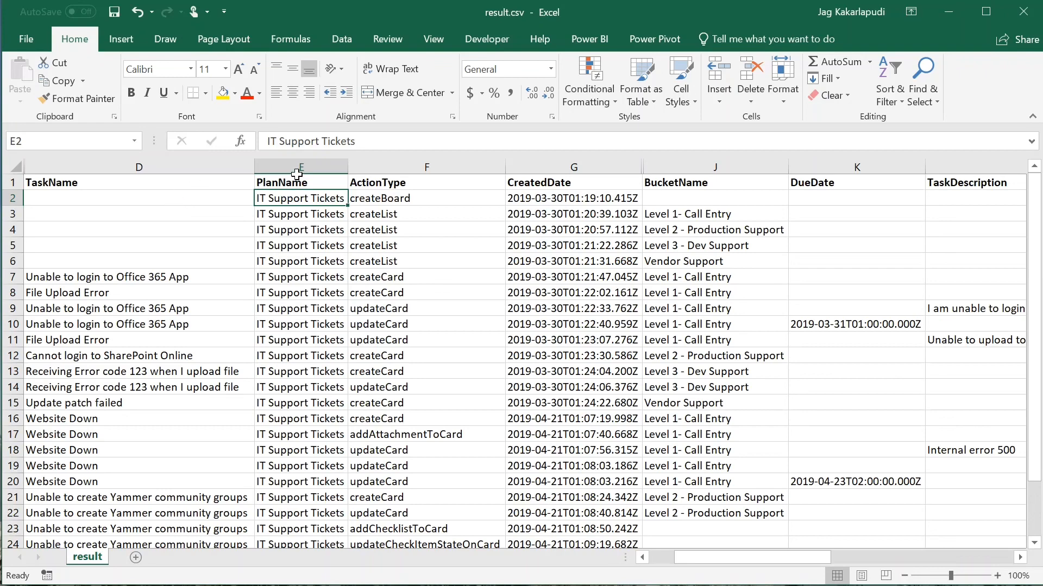
- Insert a blank column before the TaskName column
left_click(139, 168)
right_click(137, 170)
left_click(185, 283)
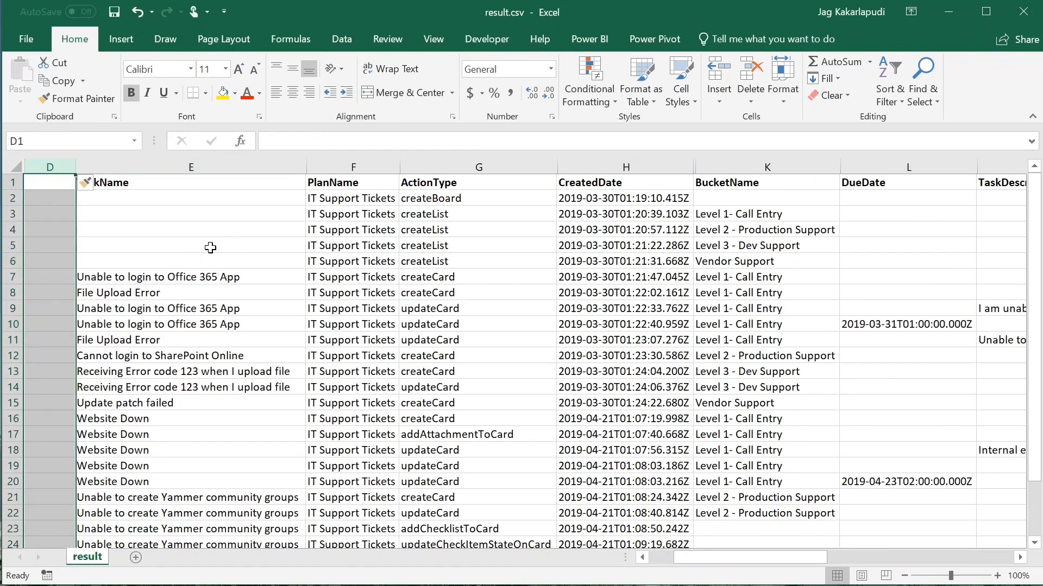
- Copy the PlanName data from F1 to F25 into the blank column D, starting at D1
left_click(331, 182)
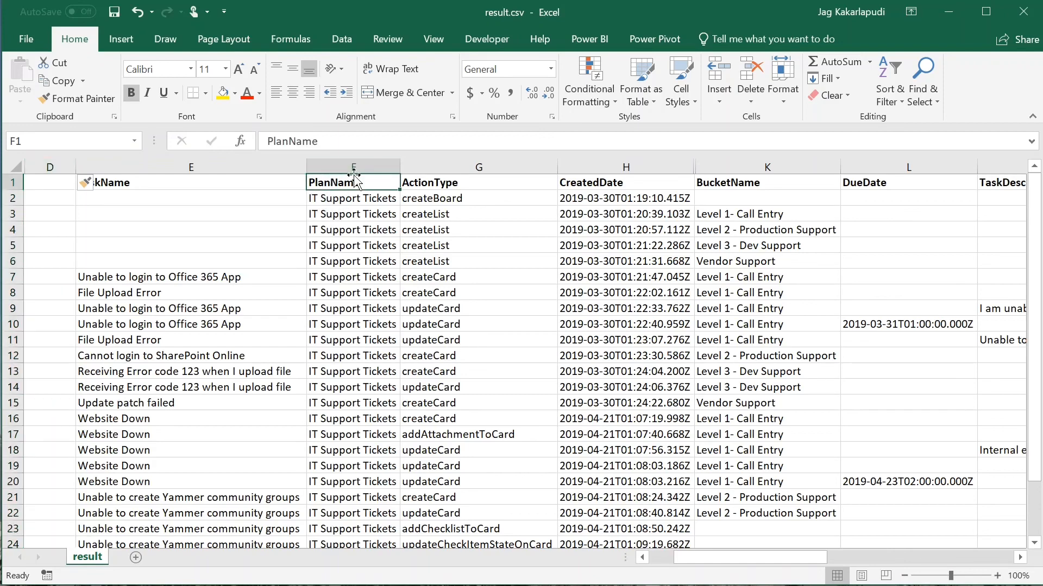
key("shift+Down")
key("shift+Down")
key("shift+Down")
key("shift+Down")
key("shift+Down")
key("shift+Down")
key("shift+Down")
key("shift+Down")
key("shift+Down")
key("shift+Down")
key("shift+Down")
key("shift+Down")
key("shift+Down")
key("shift+Down")
key("shift+Down")
key("shift+Down")
key("shift+Down")
key("shift+Down")
key("shift+Down")
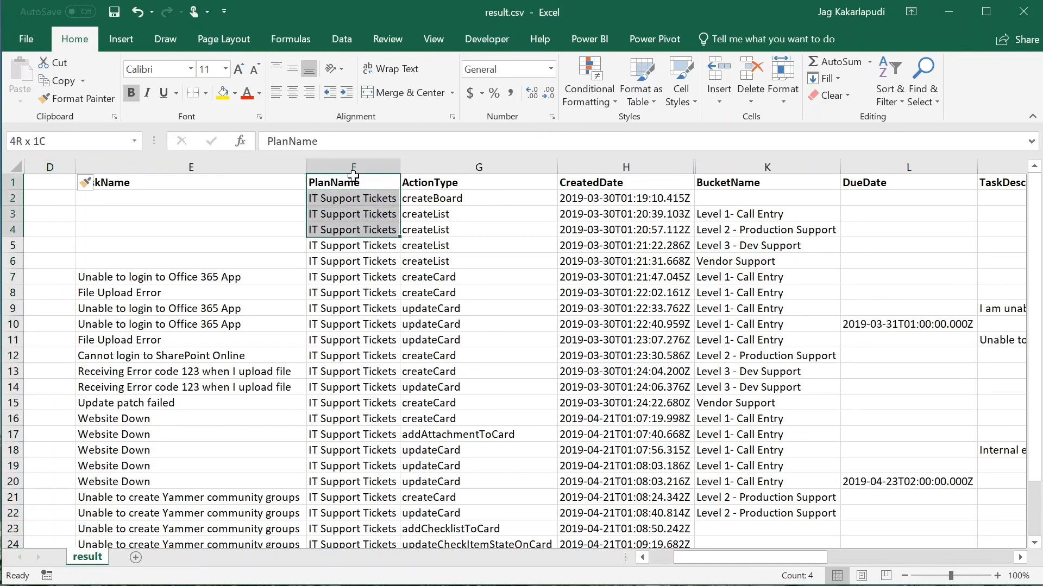
key("shift+Down")
key("shift+Down")
key("shift+Down")
key("shift+Down")
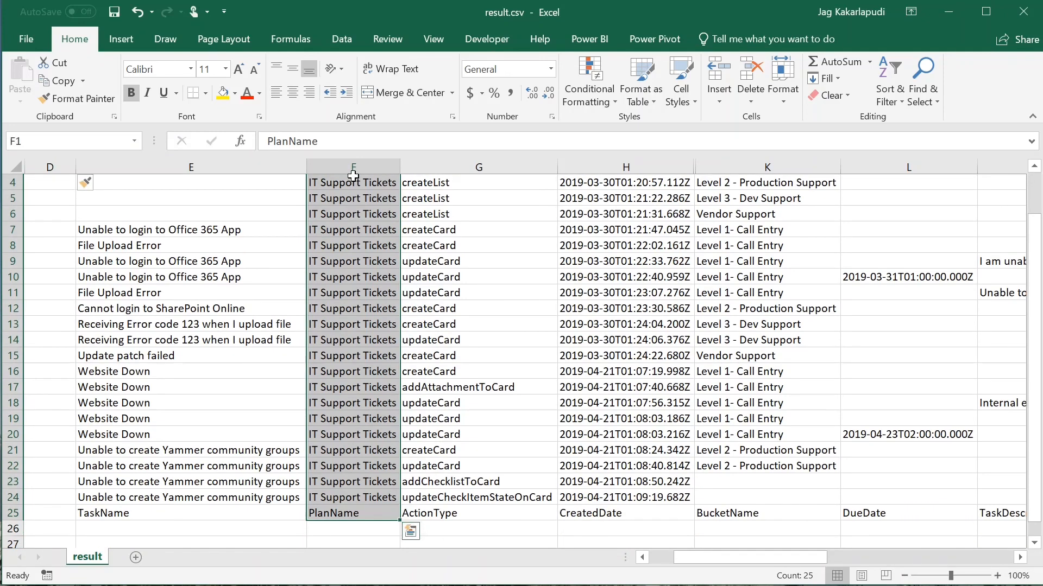
key("ctrl+c")
key("Left")
key("Left")
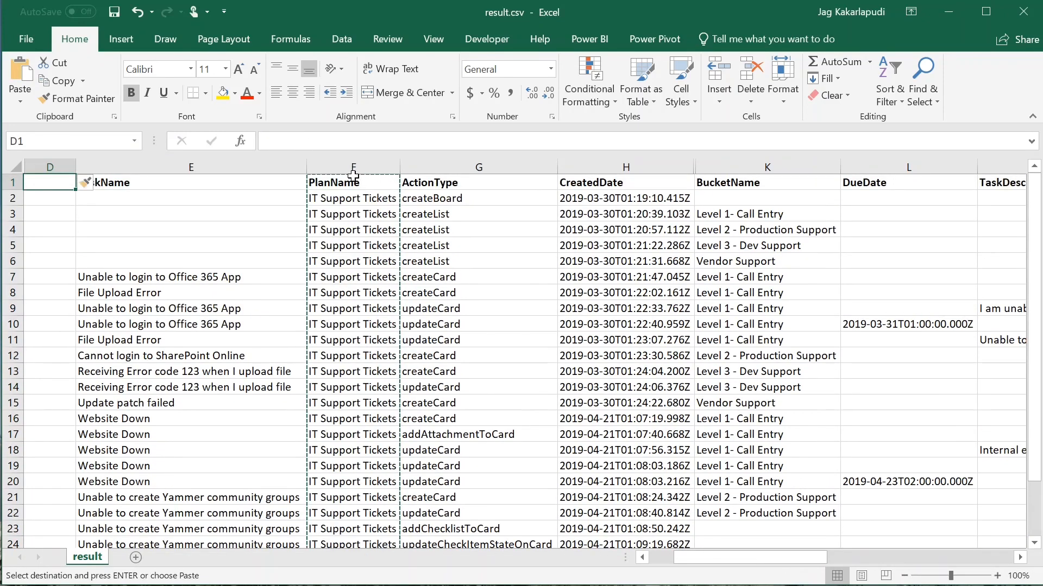
key("ctrl+v")
key("Down")
key("Down")
key("Down")
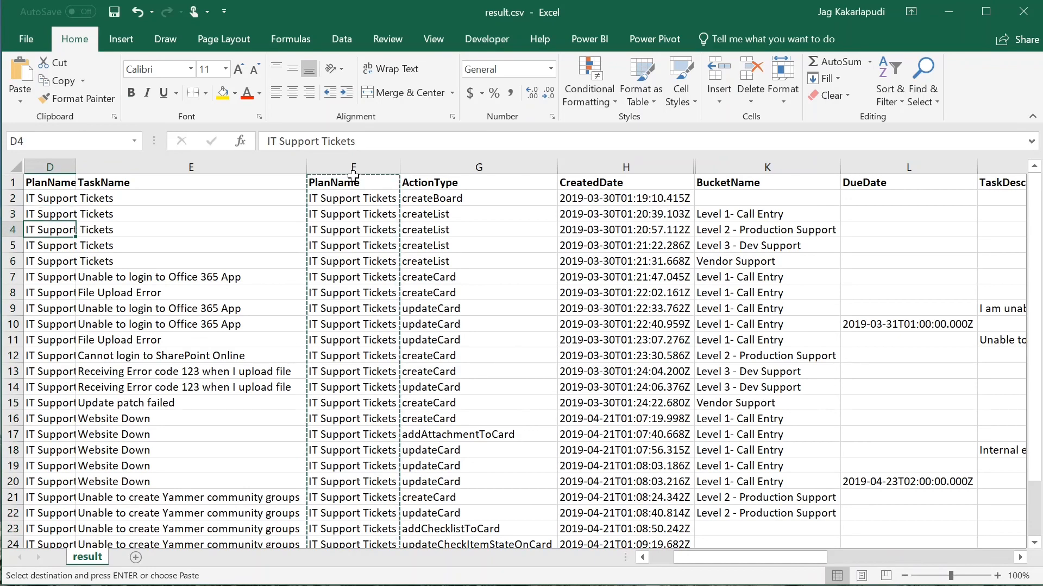
- Clear the contents of the duplicate header row 25
scroll(394, 316, "down", 1)
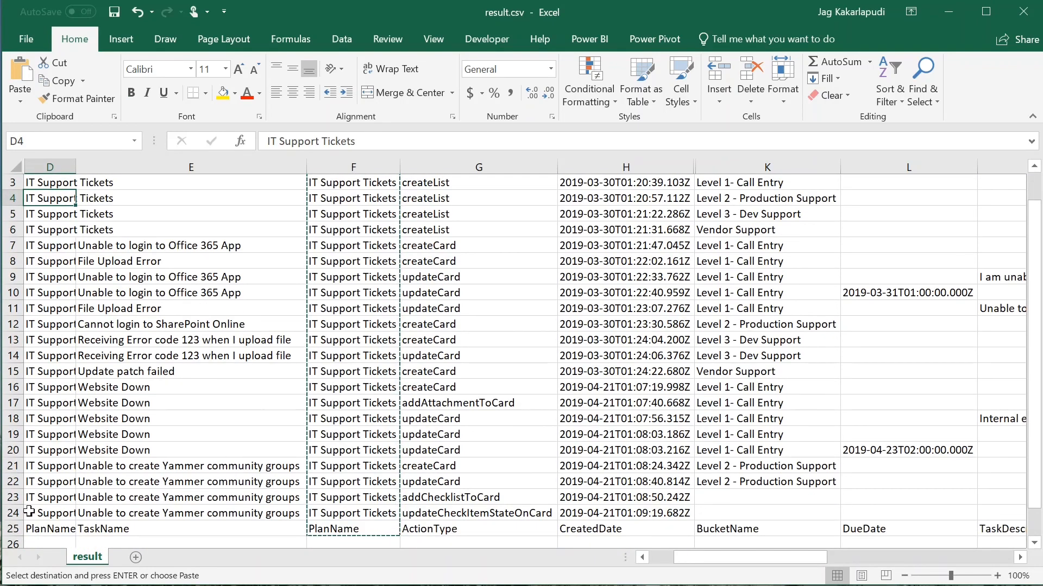
left_click(11, 529)
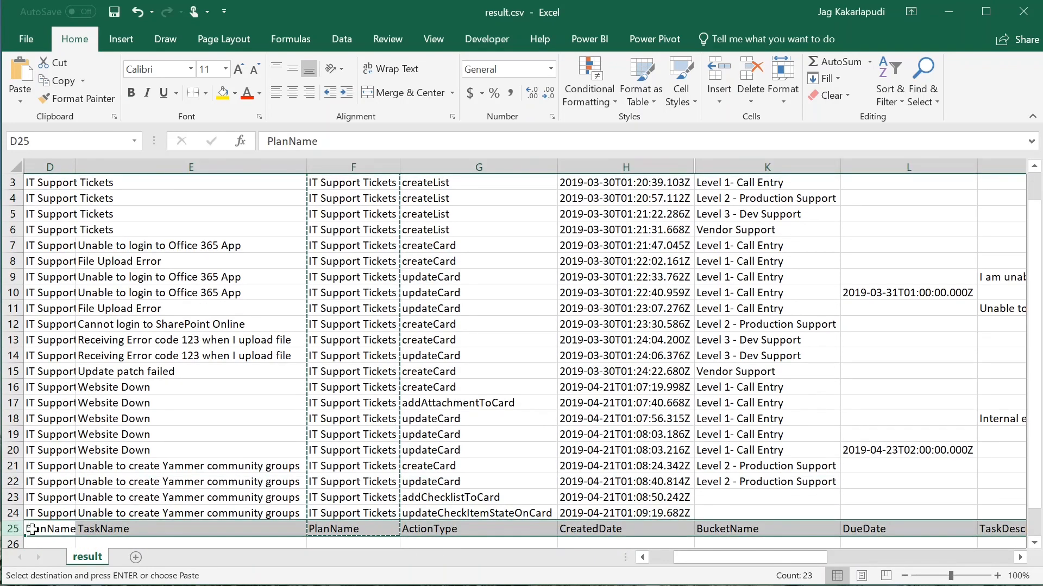
key("ctrl+b")
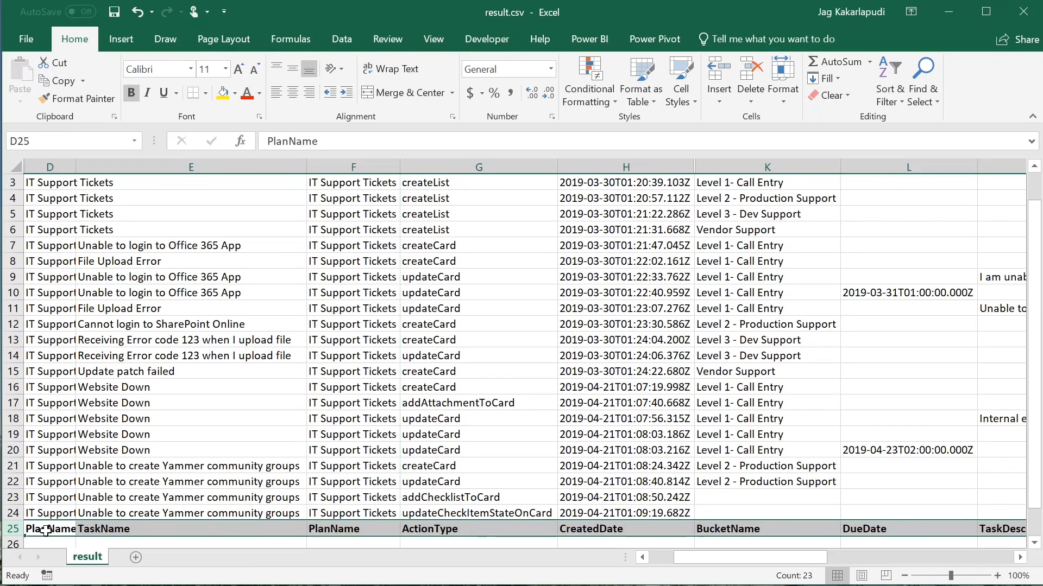
key("Delete")
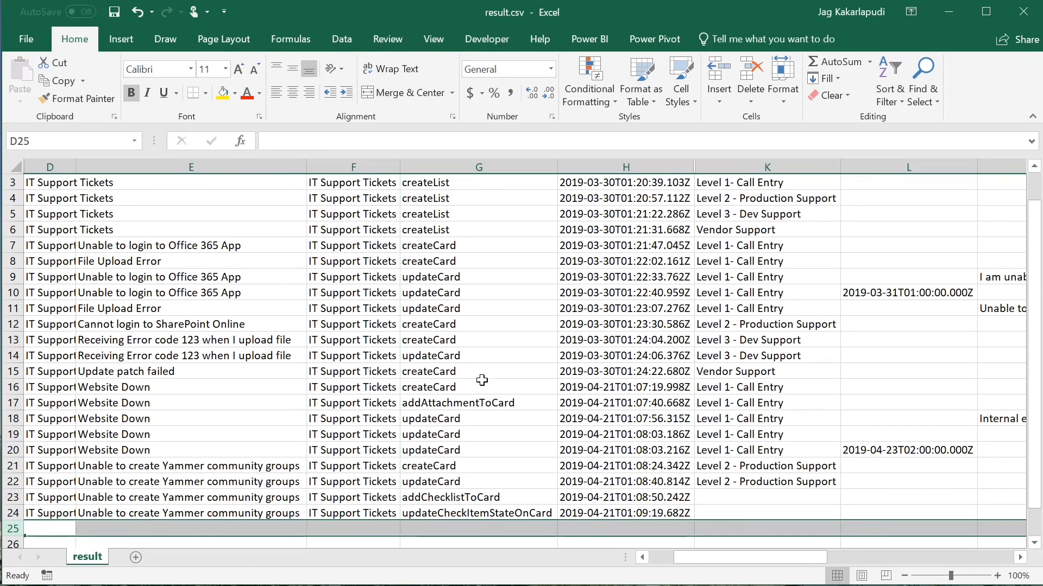
- Delete the original PlanName column F
scroll(481, 378, "up", 1)
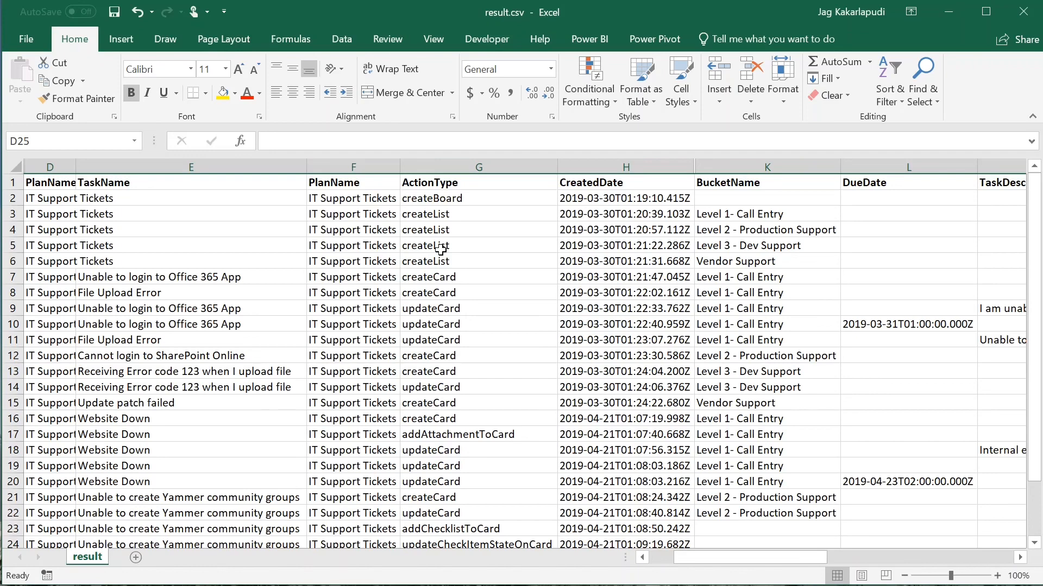
left_click(343, 164)
right_click(342, 165)
left_click(375, 302)
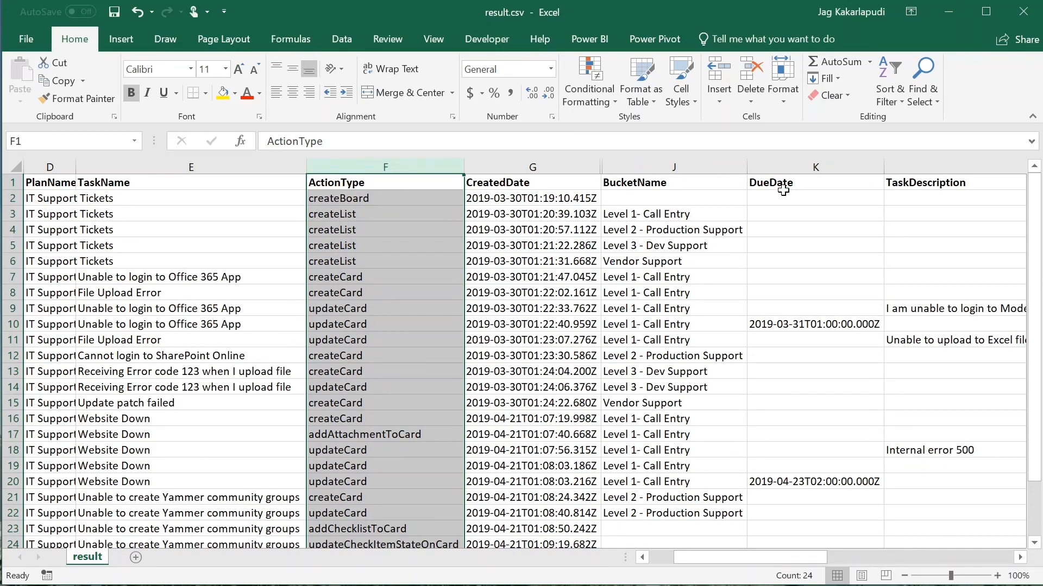
- Widen column D so the PlanName entries fit in full
left_click(945, 186)
left_click_drag(870, 186, 47, 183)
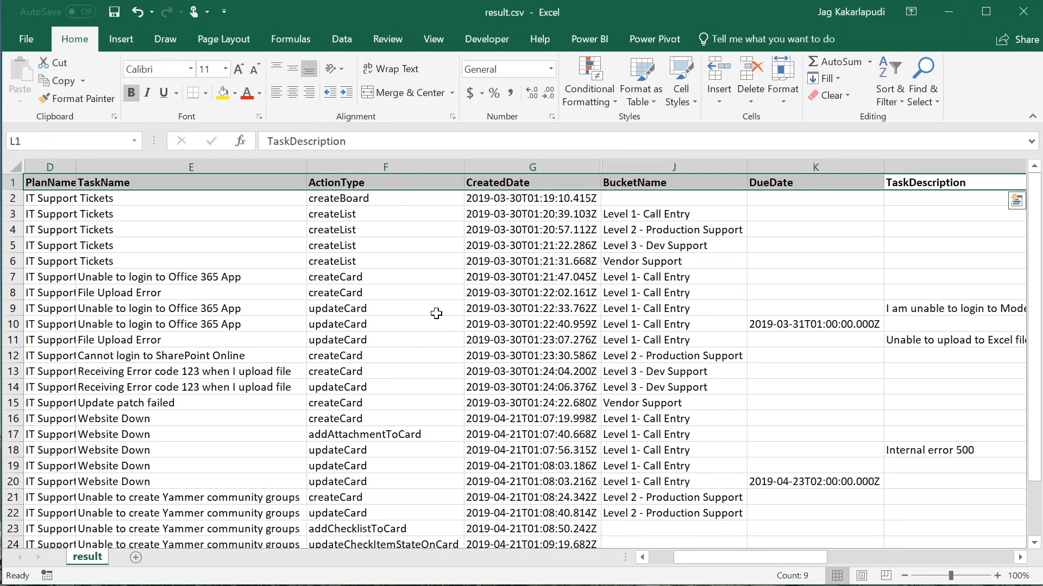
left_click(507, 296)
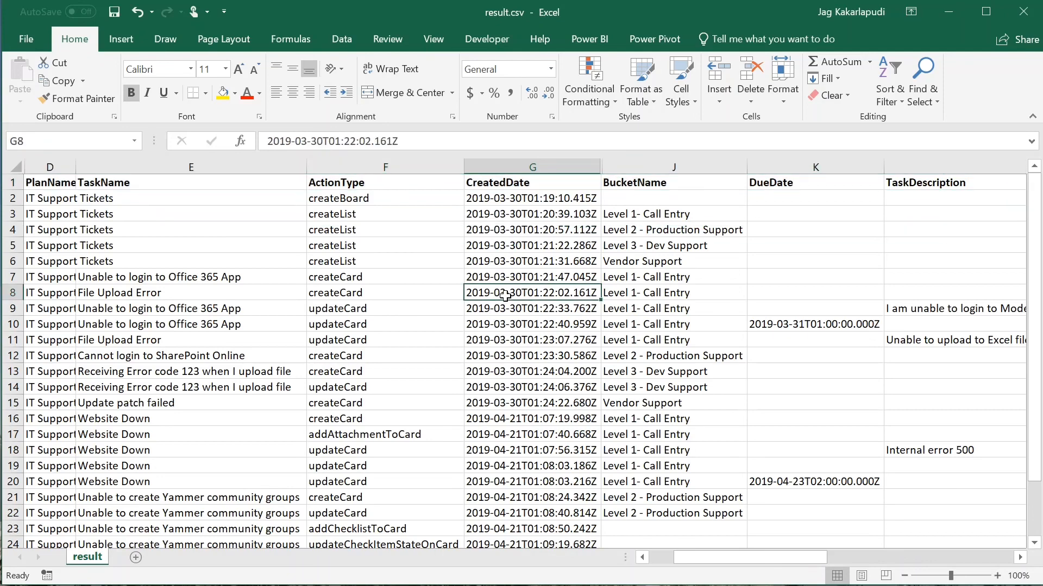
scroll(507, 296, "down", 1)
scroll(502, 295, "up", 1)
left_click(348, 228)
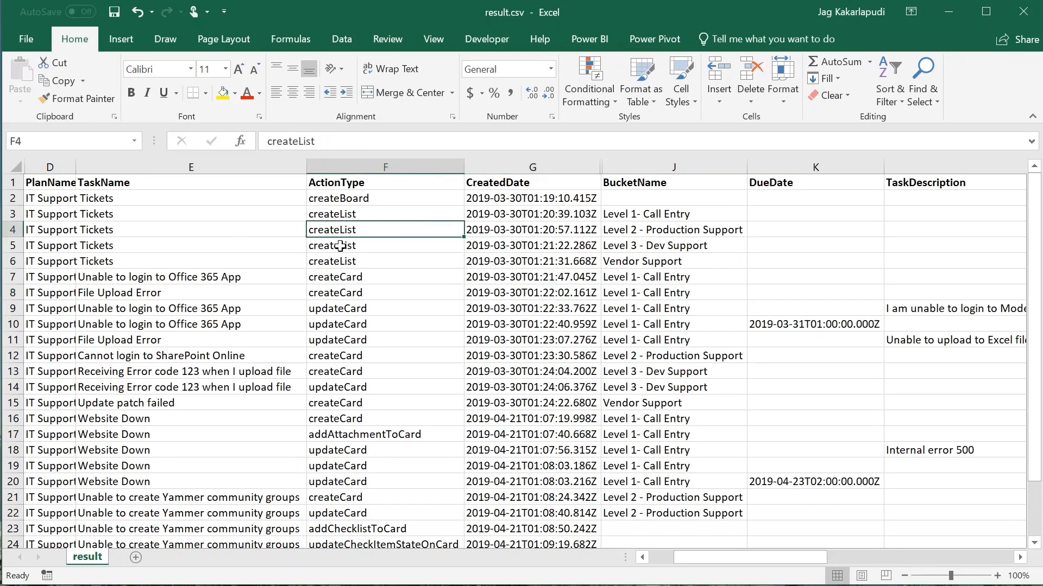
left_click_drag(75, 166, 129, 177)
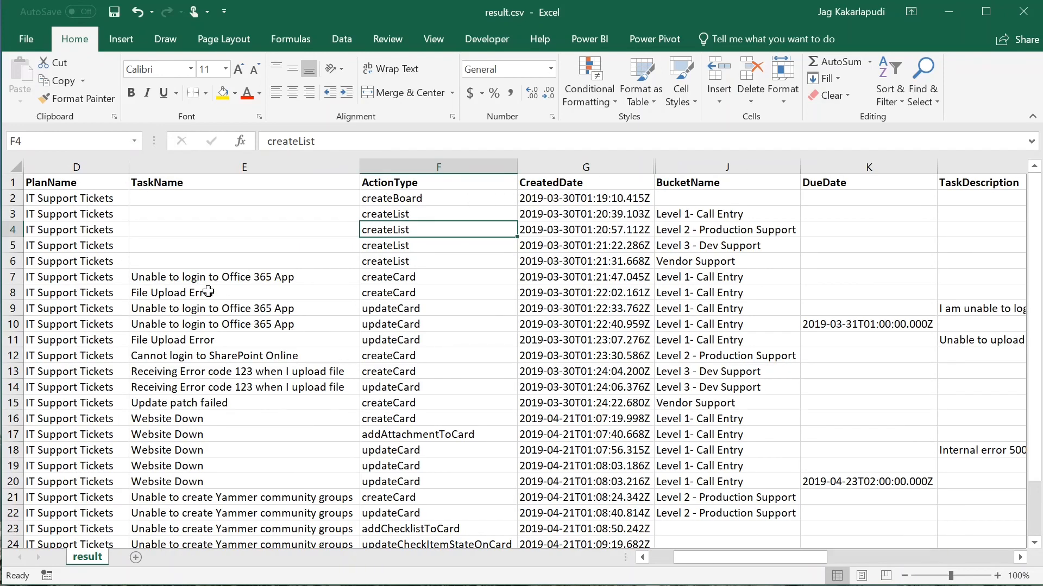
- Turn on filtering for the header row, starting from the TaskName header in E1
scroll(262, 345, "down", 1)
scroll(262, 346, "up", 1)
scroll(262, 345, "down", 1)
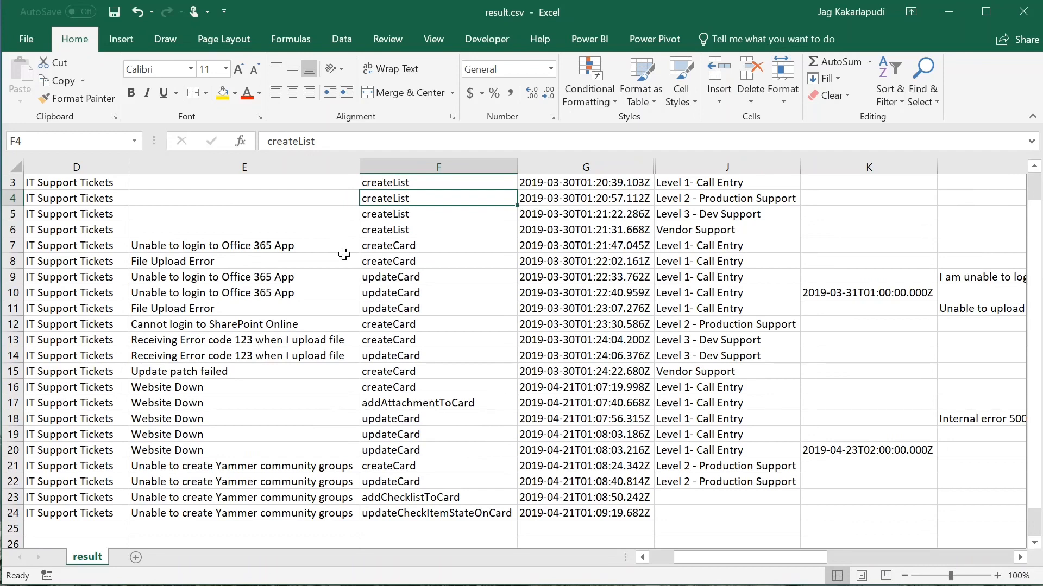
left_click(226, 247)
scroll(277, 227, "up", 1)
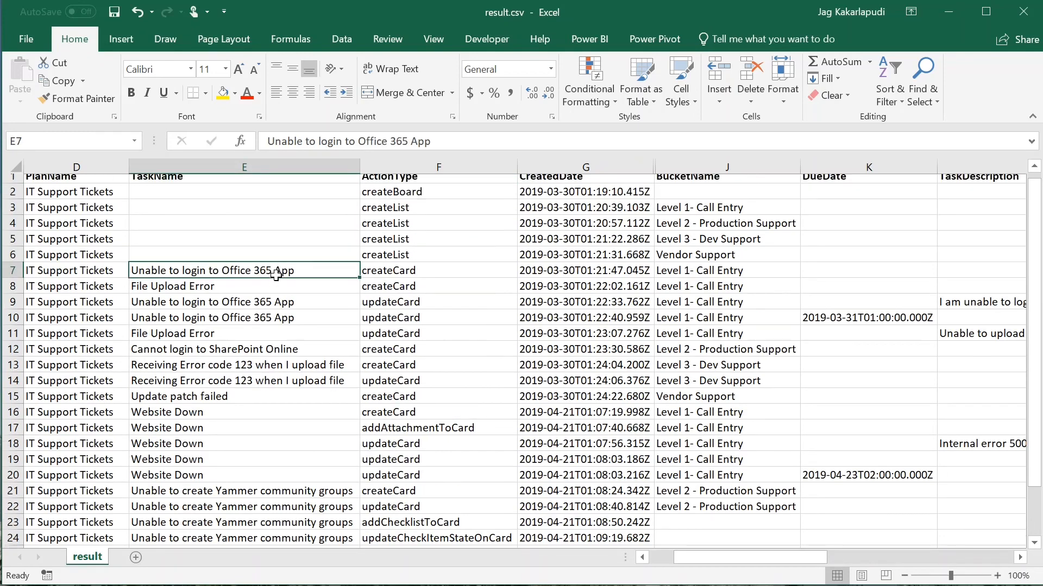
left_click(282, 183)
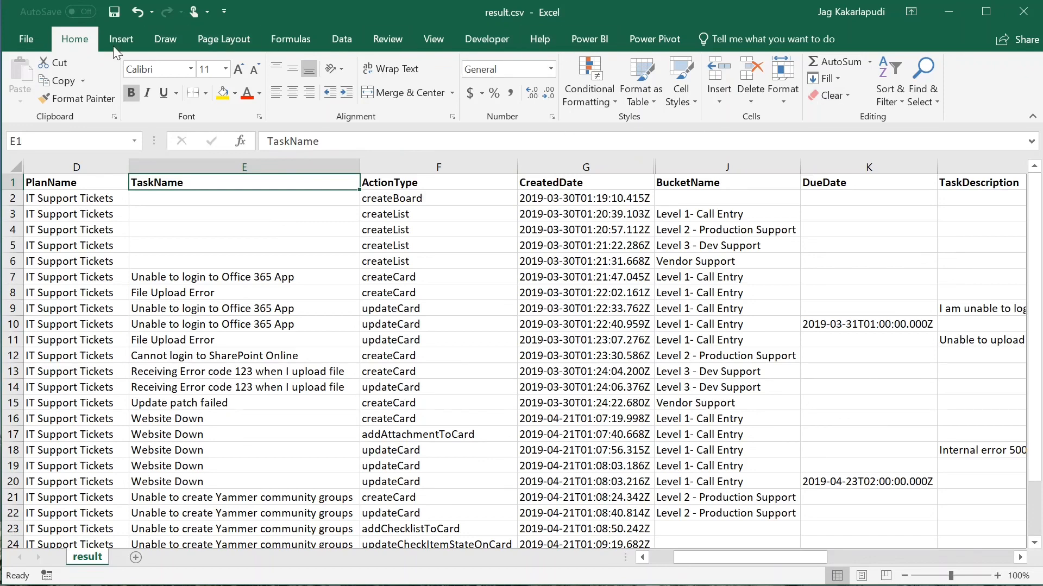
left_click(898, 103)
left_click(895, 181)
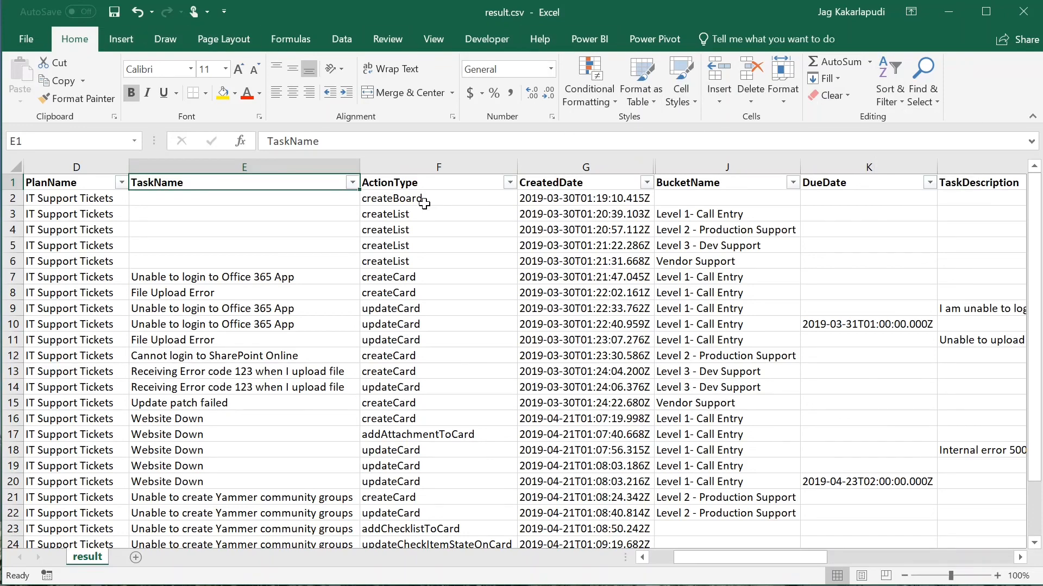
- Filter the TaskName column to show only "Unable to create Yammer community groups"
left_click(352, 183)
left_click(185, 339)
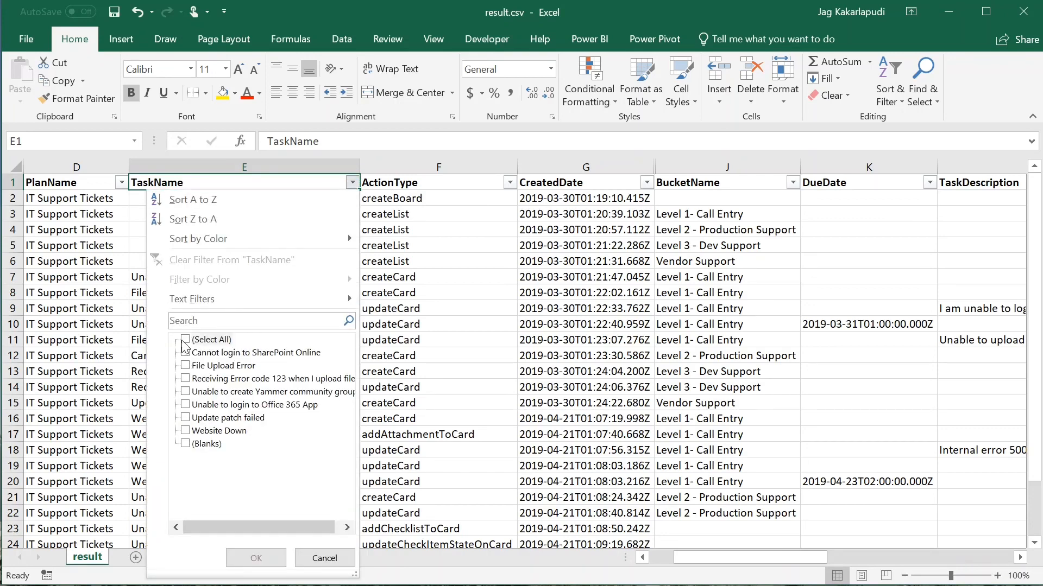
left_click(187, 392)
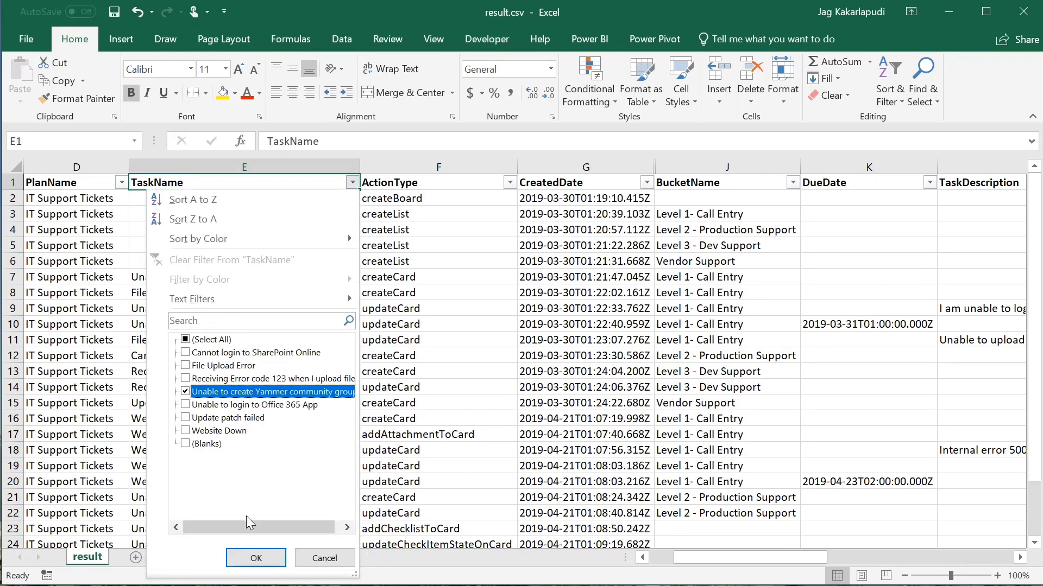
left_click(256, 558)
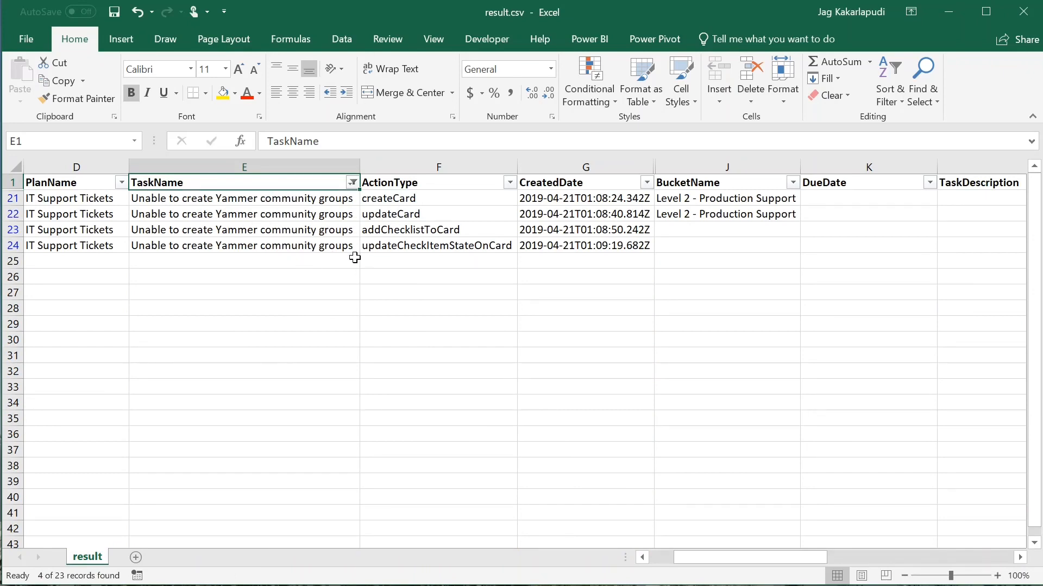
- Delete rows 23 and 24, which hold the addChecklistToCard and updateCheckItemStateOnCard actions
left_click(379, 218)
left_click_drag(4, 230, 6, 246)
right_click(341, 246)
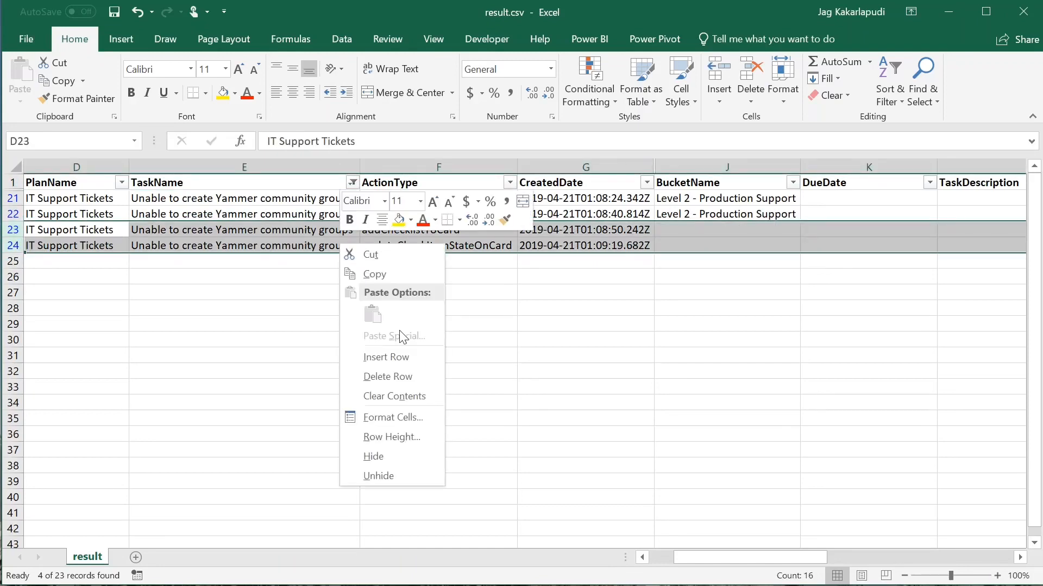
left_click(388, 377)
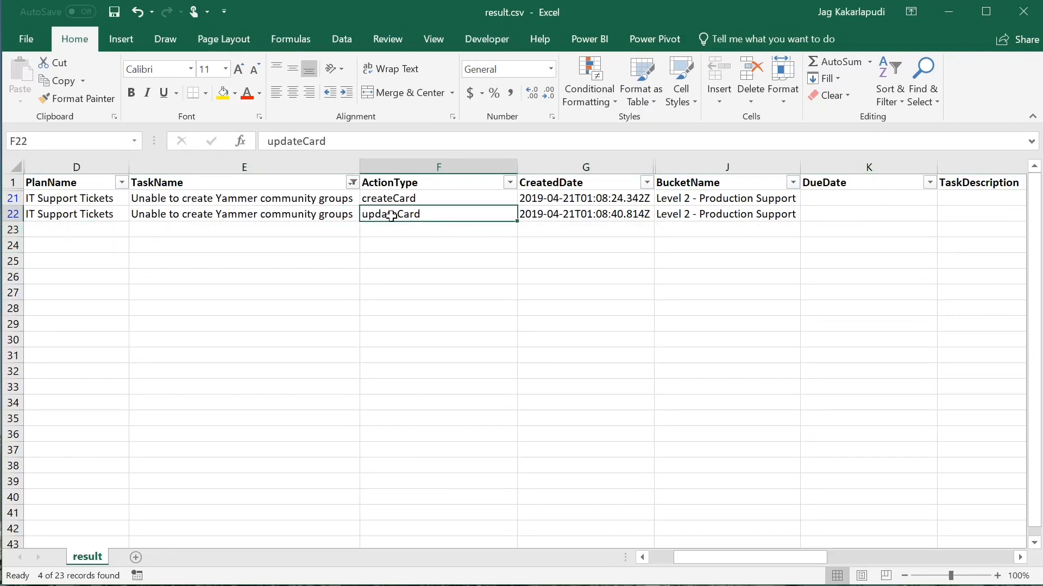
- Examine the createCard and updateCard rows 21 and 22 across their columns for differences
left_click(876, 215)
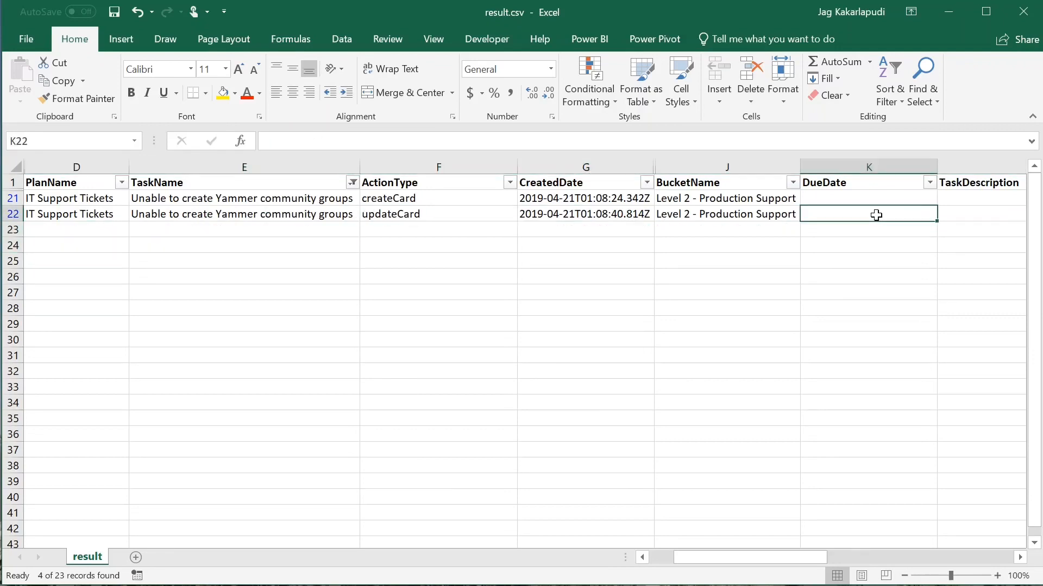
key("Right")
key("Right")
key("Right")
key("Left")
key("Left")
key("Left")
key("Left")
key("Left")
key("Left")
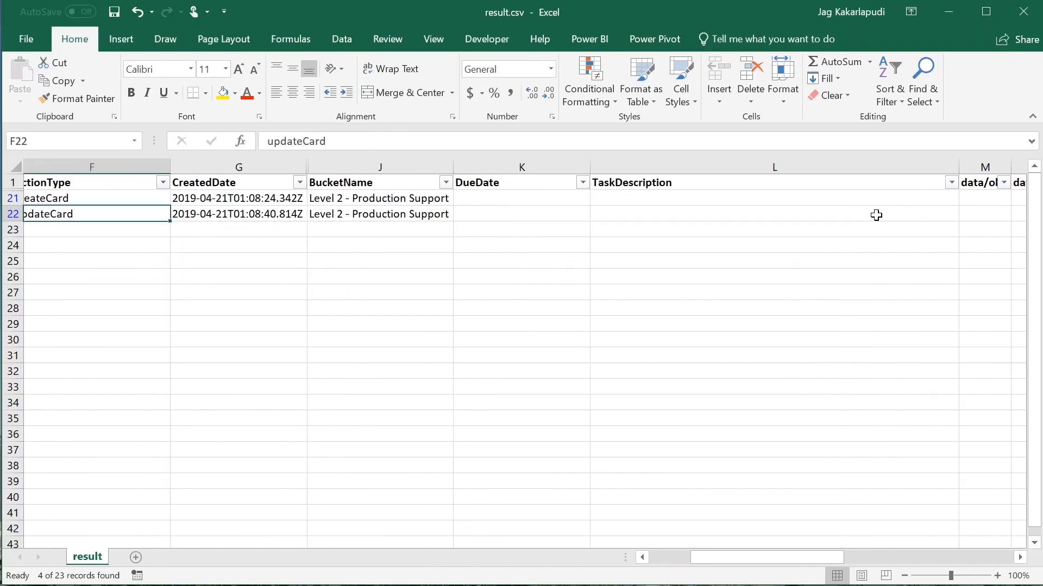
key("Left")
key("Left")
key("Up")
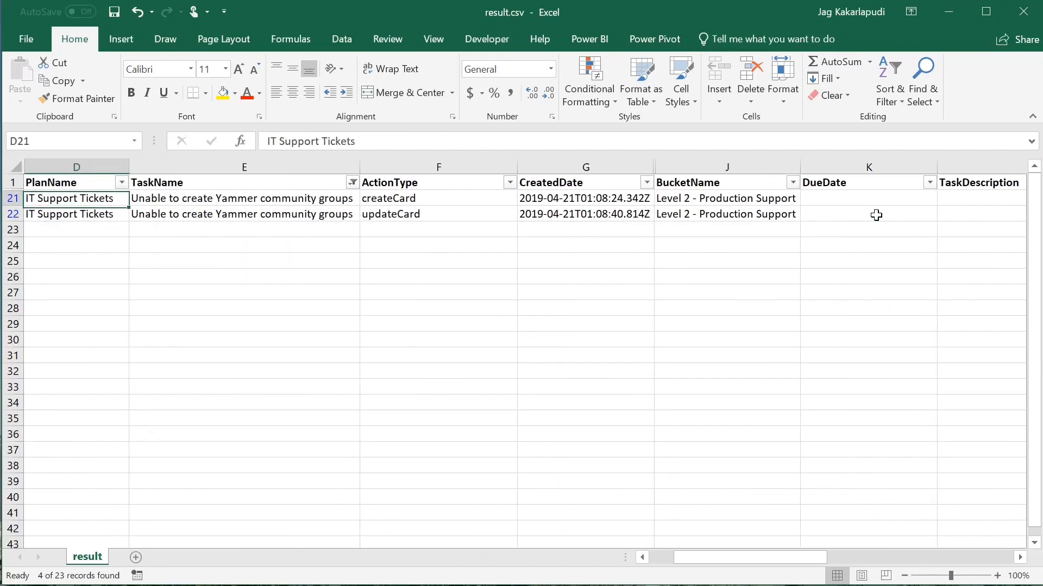
key("Right")
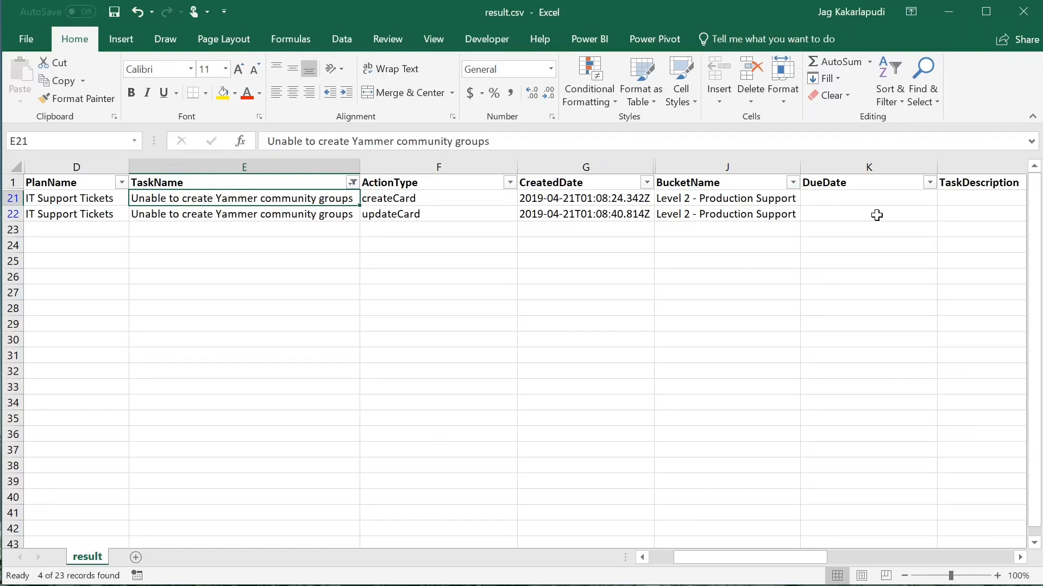
- Delete row 22, the updateCard entry for "Unable to create Yammer community groups"
left_click(14, 215)
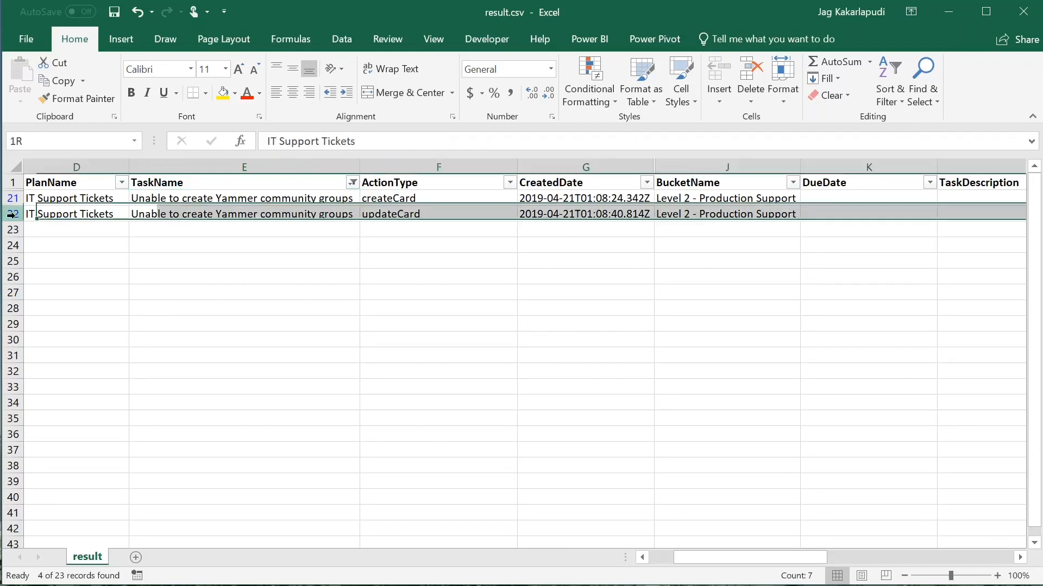
right_click(15, 217)
left_click(64, 349)
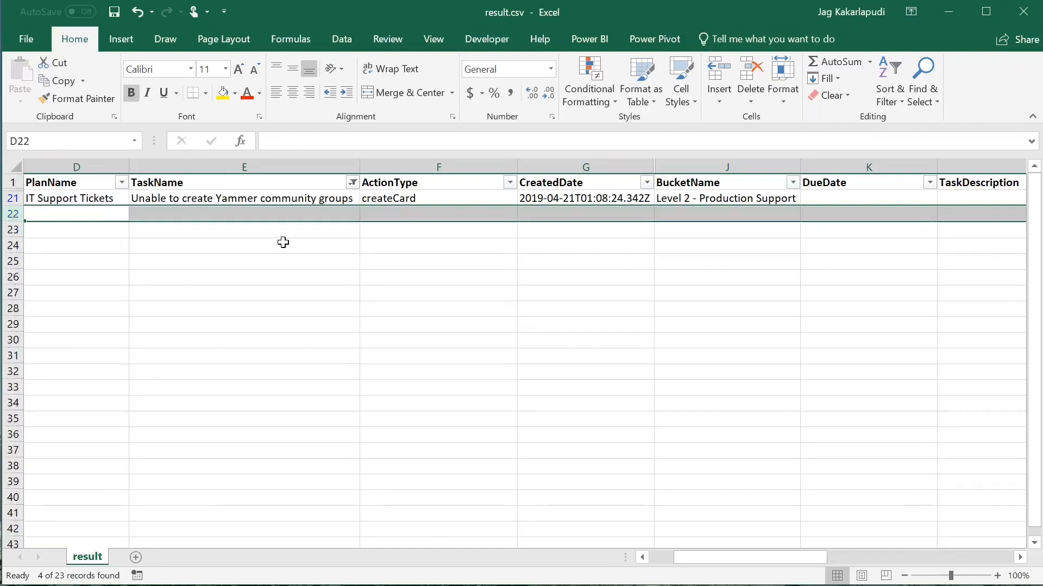
- Filter the TaskName column to show only "File Upload Error"
left_click(352, 182)
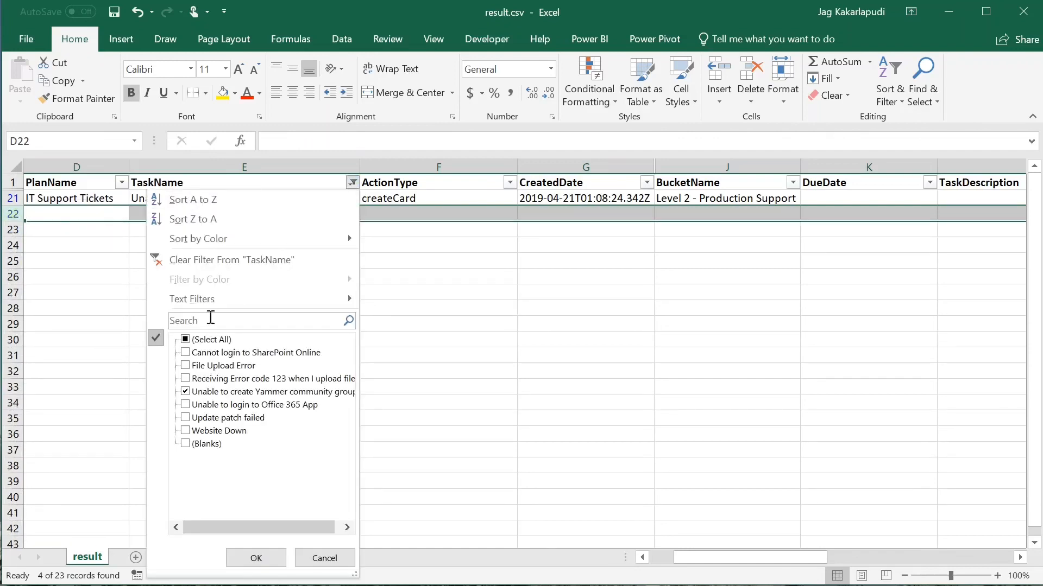
left_click(185, 341)
left_click(193, 342)
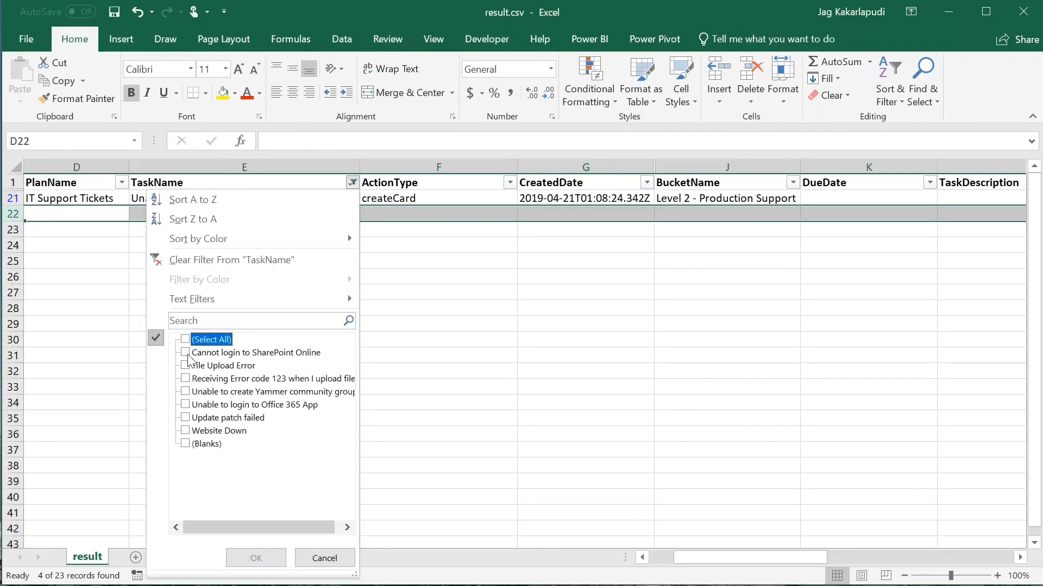
left_click(187, 367)
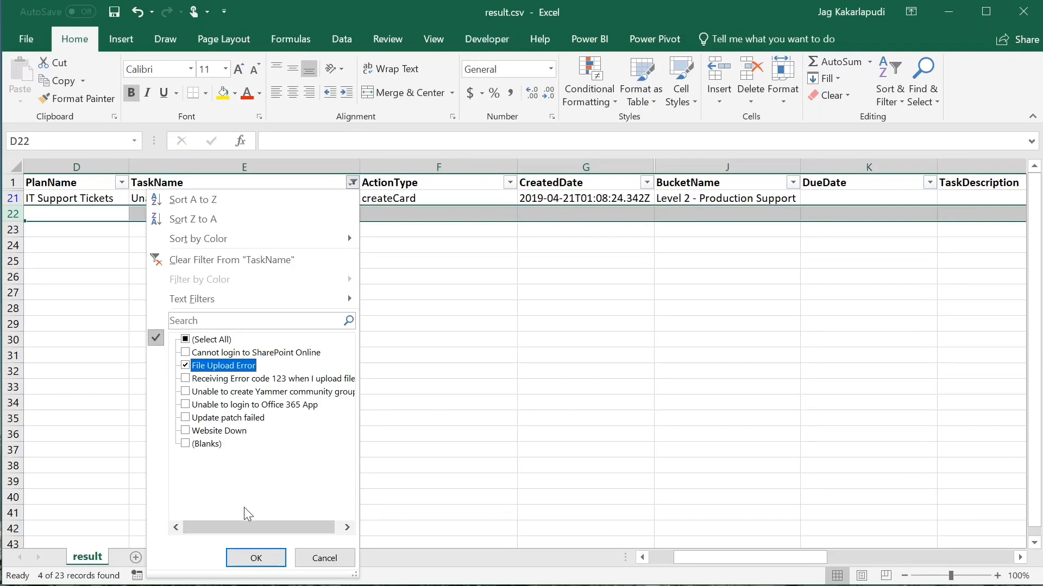
left_click(253, 558)
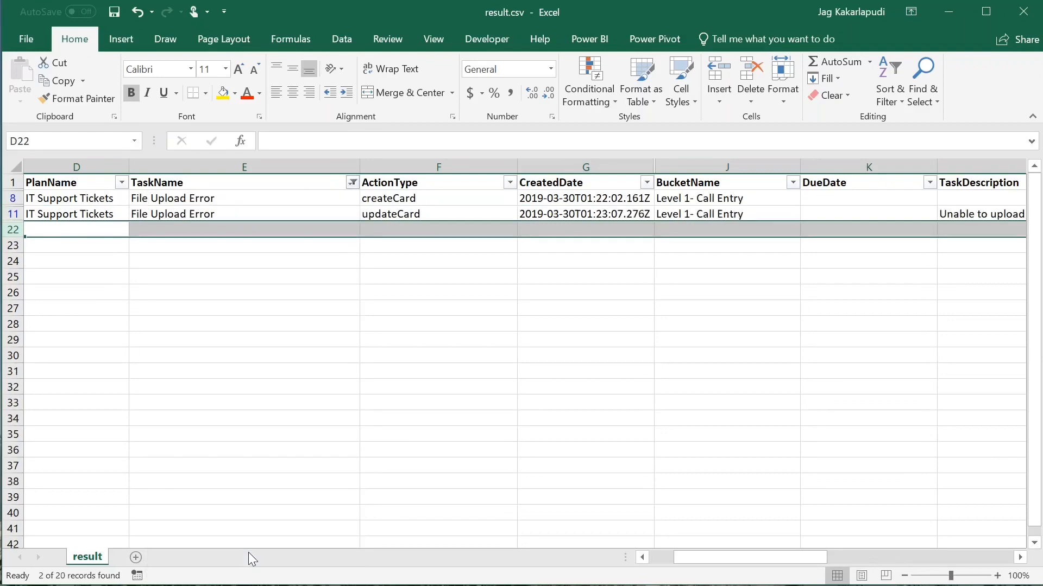
- Copy the DueDate and TaskDescription cells from updateCard row 11 into the same columns of createCard row 8
left_click(957, 218)
key("Left")
key("Left")
key("Left")
key("Left")
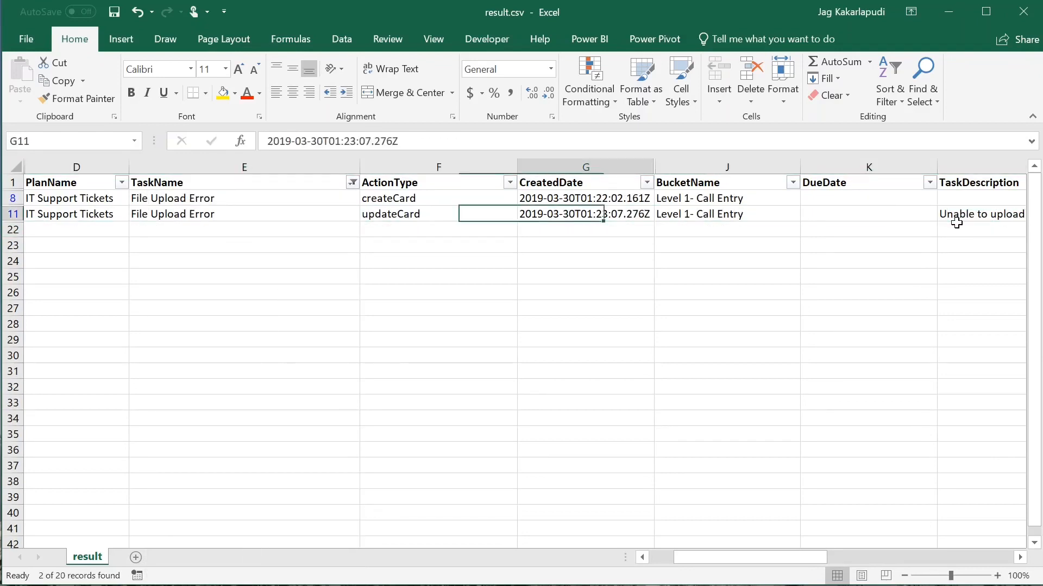
key("Right")
key("Right")
key("Right")
key("Right")
key("Left")
key("Left")
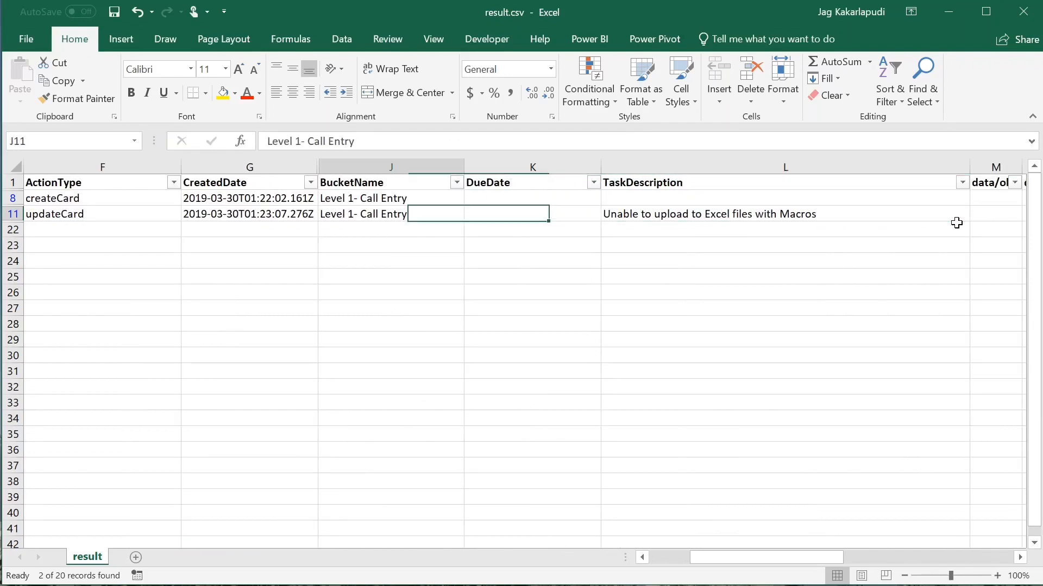
key("Right")
key("shift+Right")
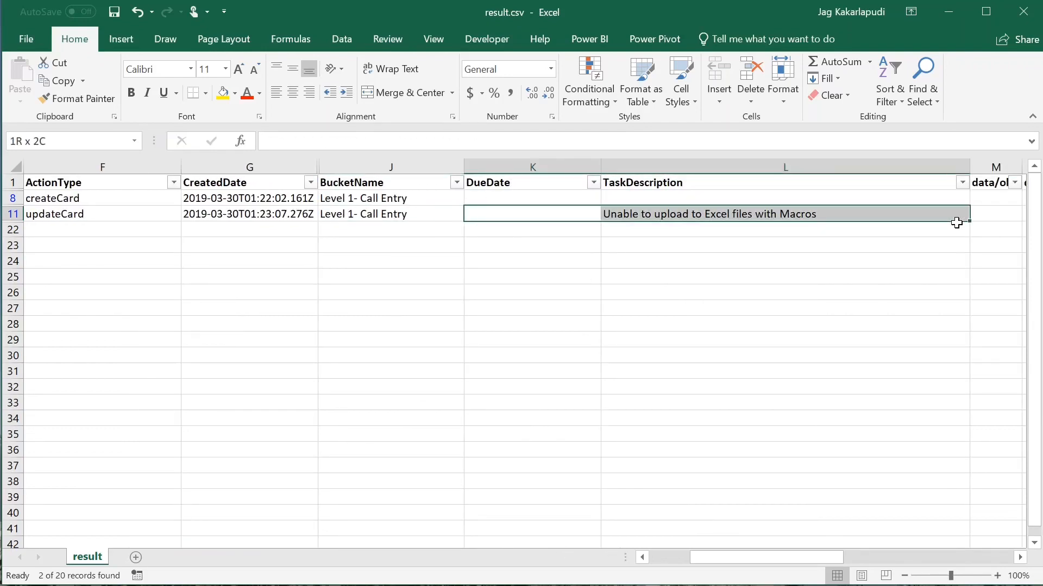
key("ctrl+c")
key("Up")
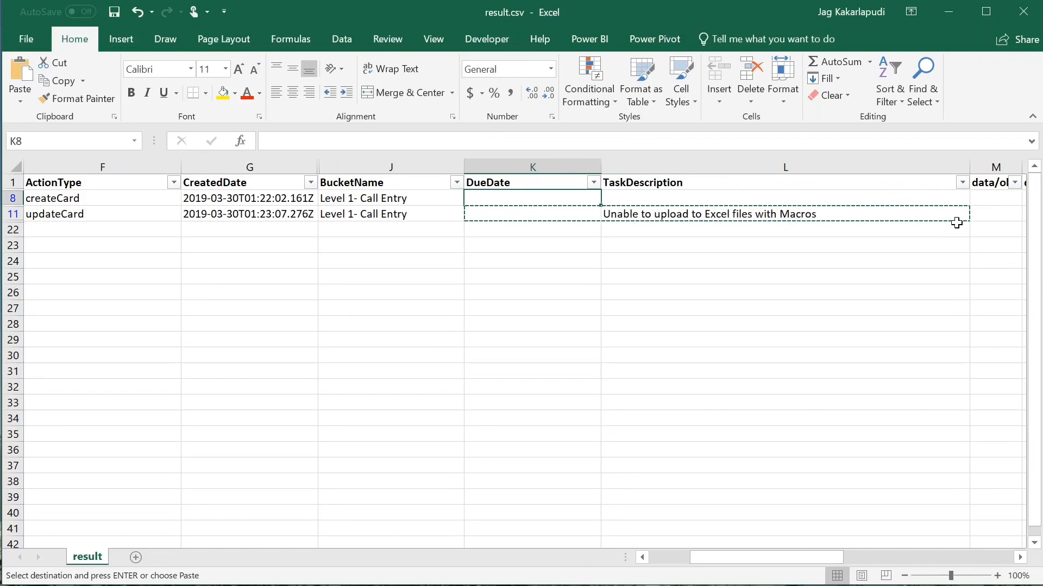
key("ctrl+v")
- Delete row 11, the updateCard entry for "File Upload Error"
key("Left")
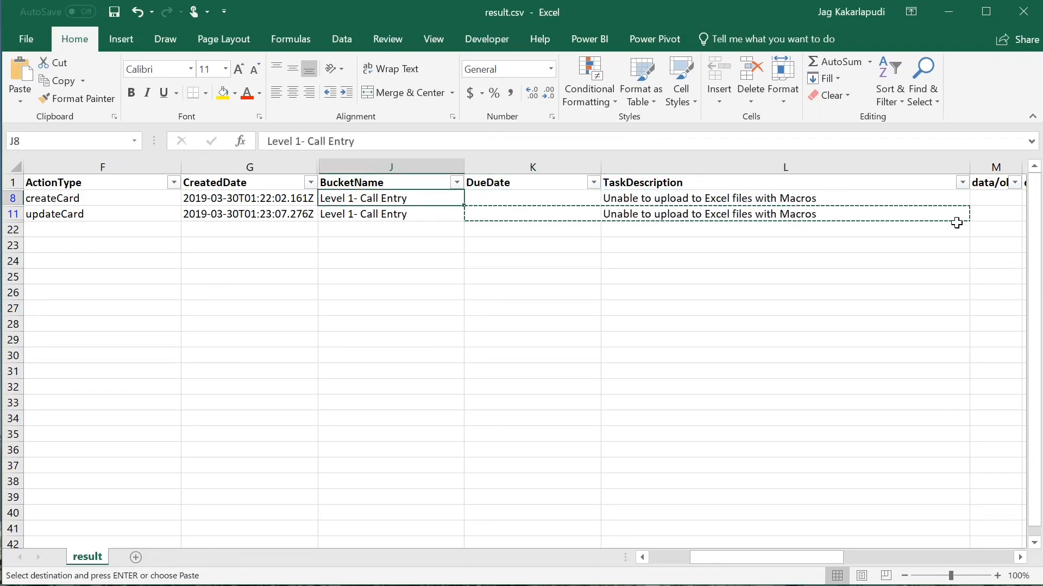
key("Left")
key("Left")
key("Left")
key("Left")
key("Down")
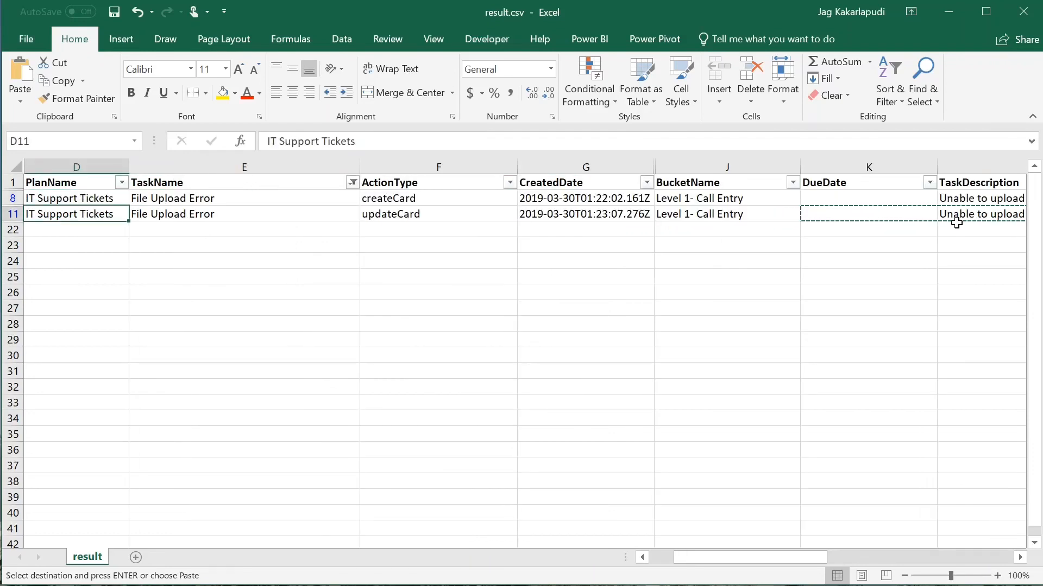
right_click(18, 215)
left_click(80, 345)
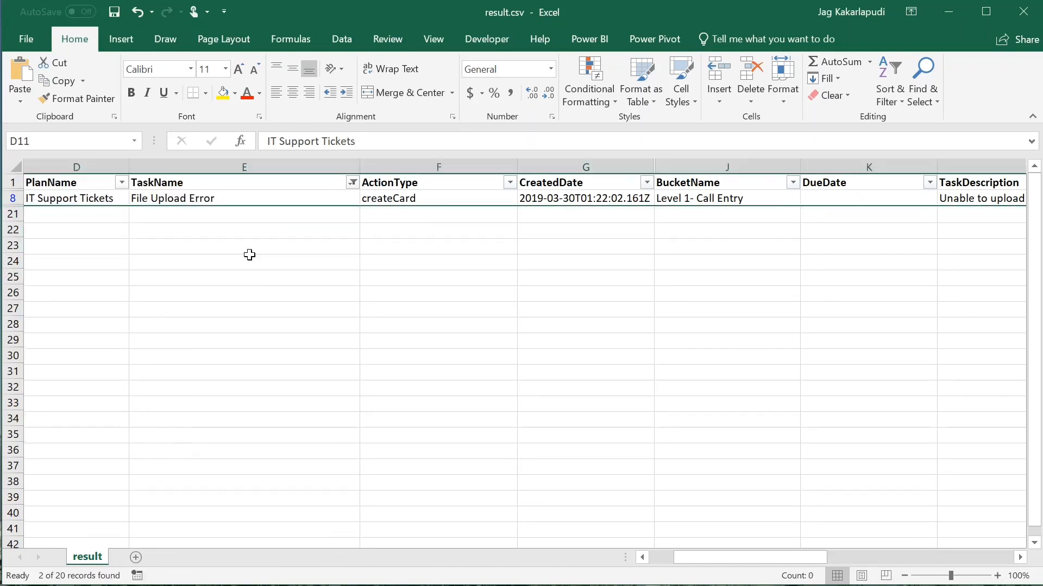
- Filter the TaskName column to show only "Receiving Error code 123 when I upload file"
left_click(352, 182)
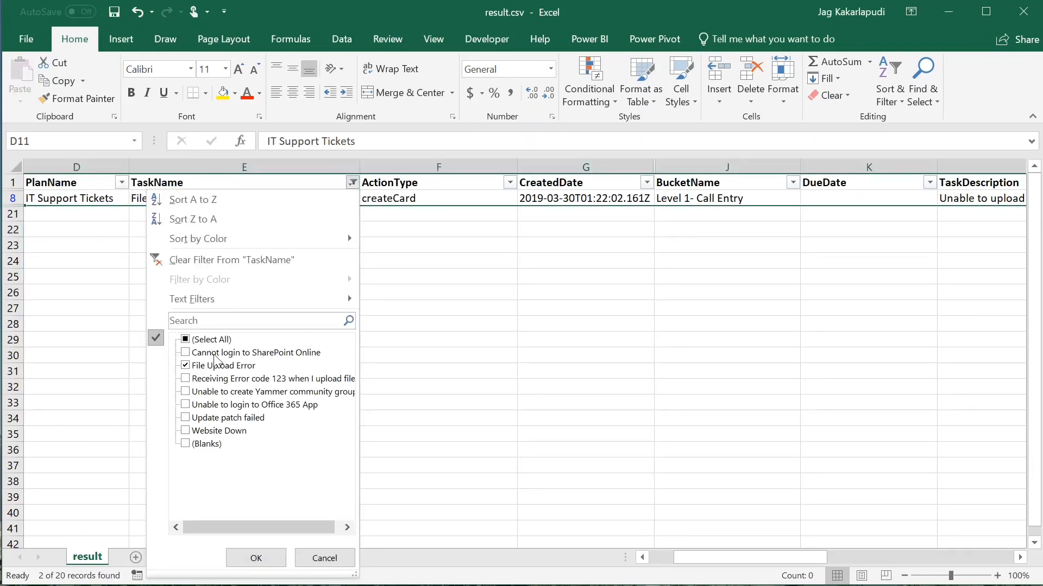
left_click(185, 366)
left_click(185, 379)
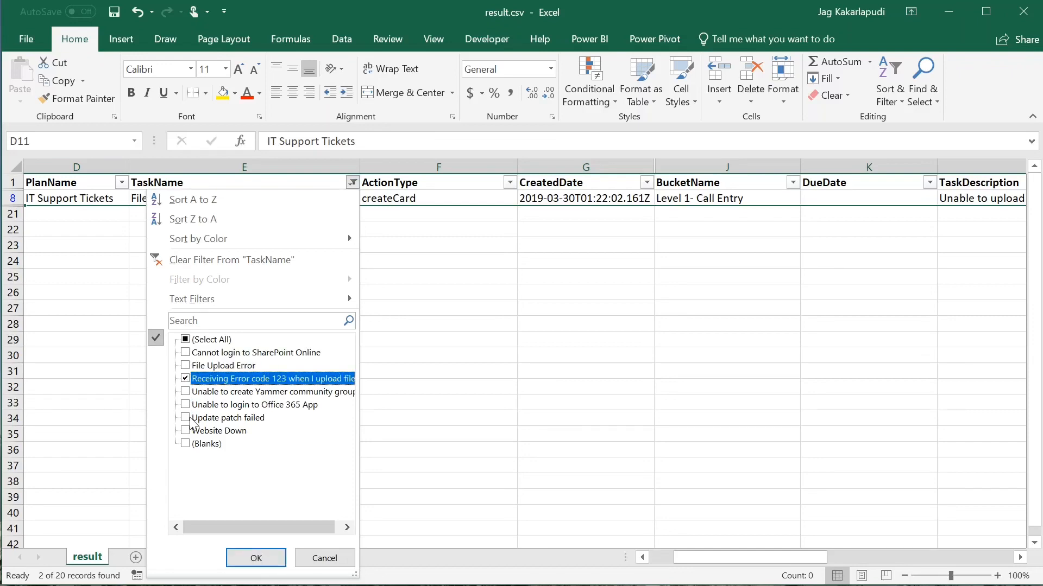
left_click(232, 553)
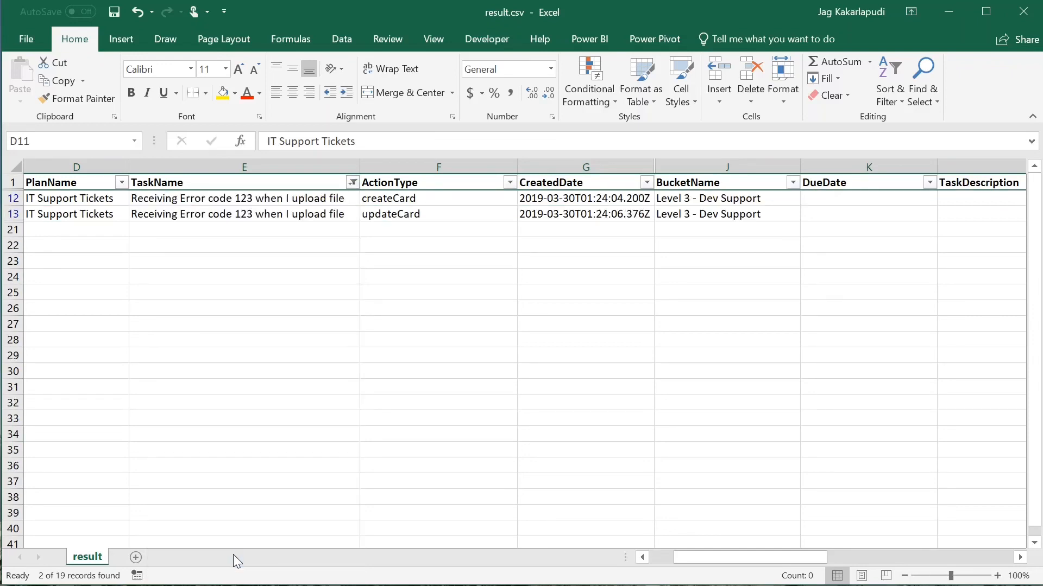
- Filter the TaskName column to show only "Unable to login to Office 365 App"
left_click(352, 182)
left_click(185, 379)
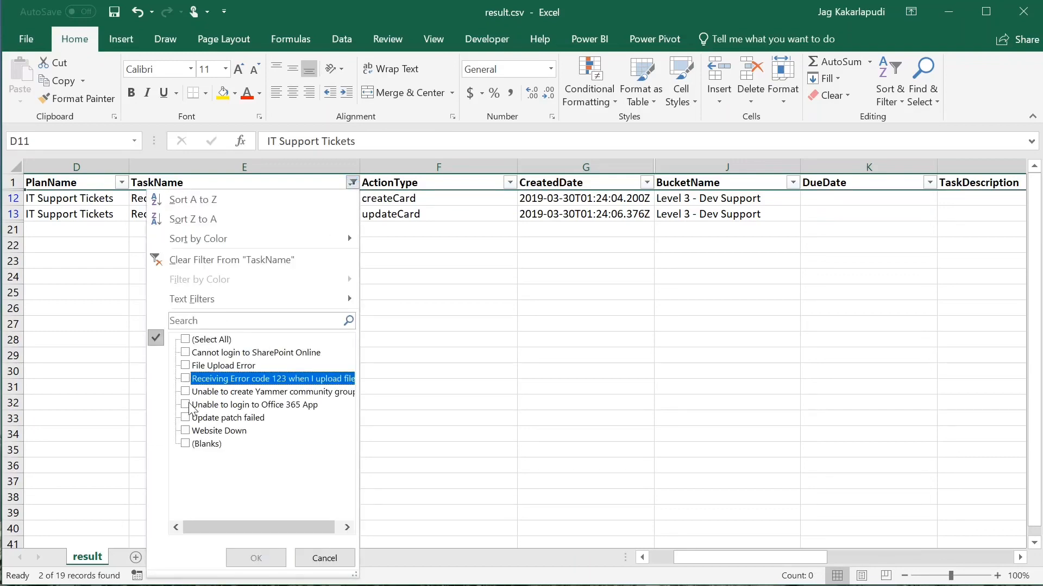
left_click(185, 405)
left_click(248, 562)
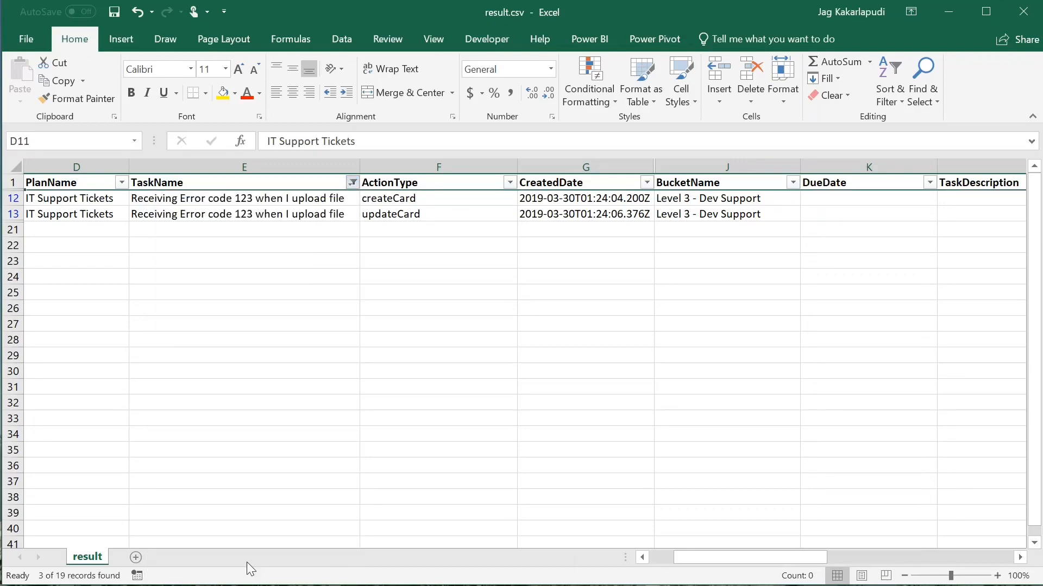
- Compare the Office 365 App login rows and copy the DueDate from updateCard row 10 into createCard row 7
left_click(394, 204)
left_click(216, 197)
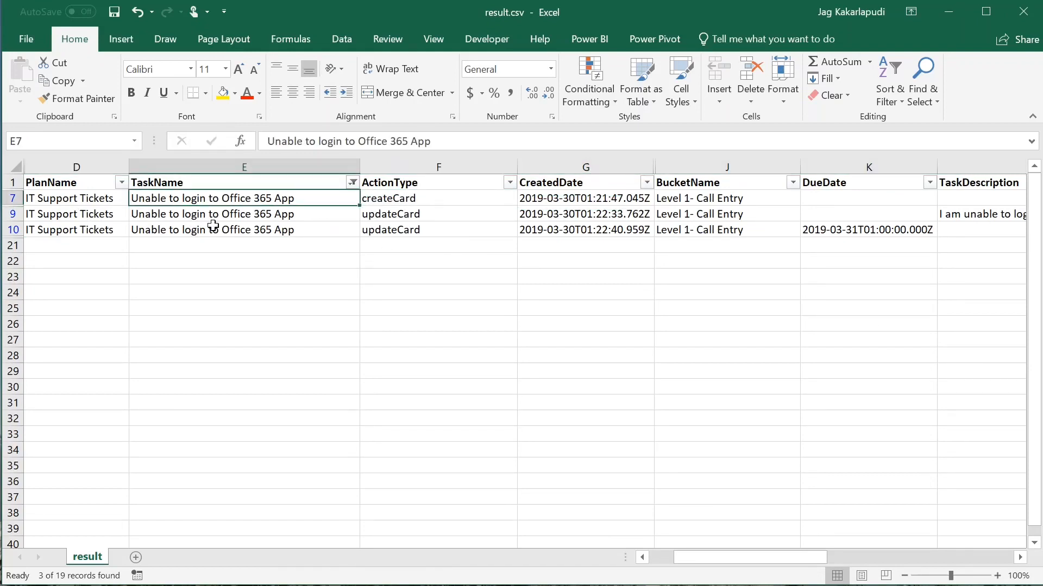
left_click(416, 215)
left_click(419, 231)
left_click(845, 231)
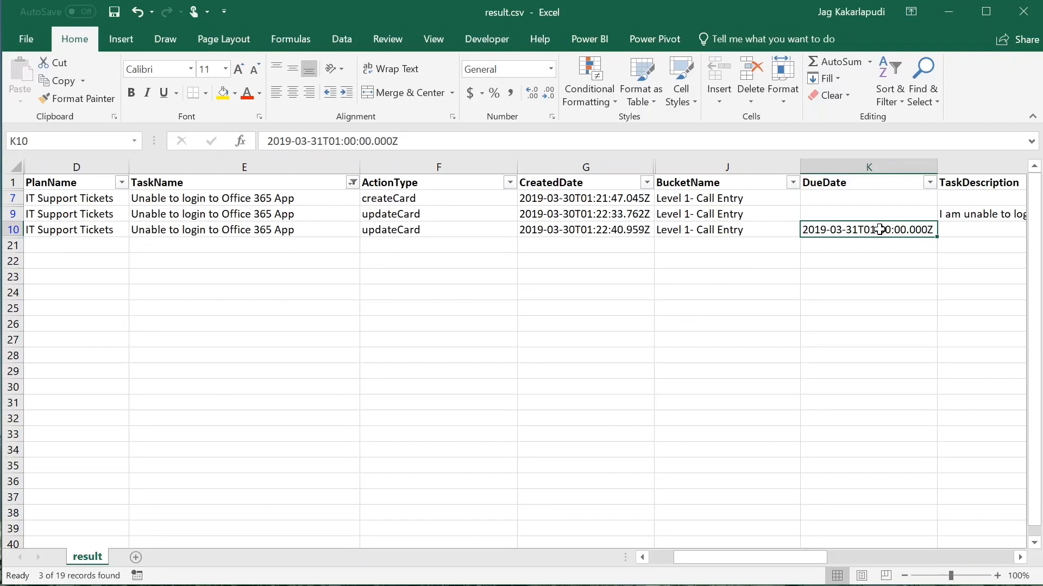
key("ctrl+c")
left_click(863, 200)
key("ctrl+v")
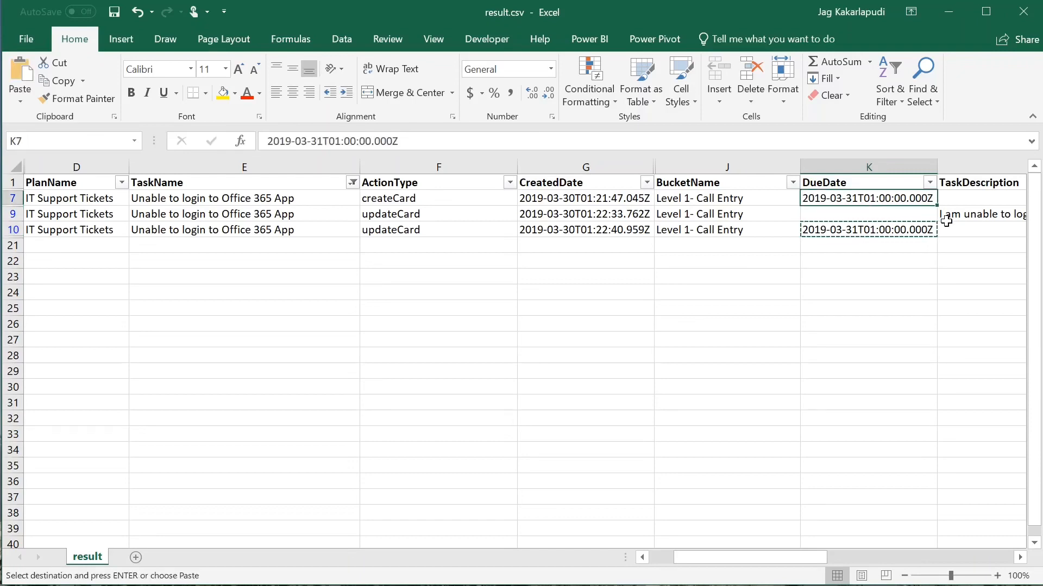
- Move the TaskDescription text from updateCard row 9 to createCard row 7
left_click(946, 220)
key("ctrl+c")
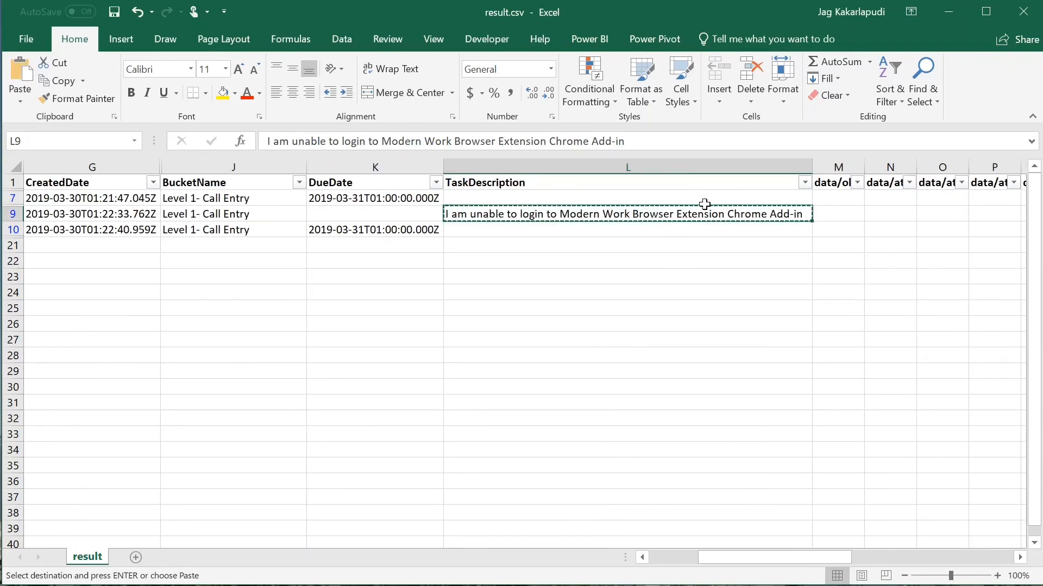
left_click(699, 199)
key("ctrl+v")
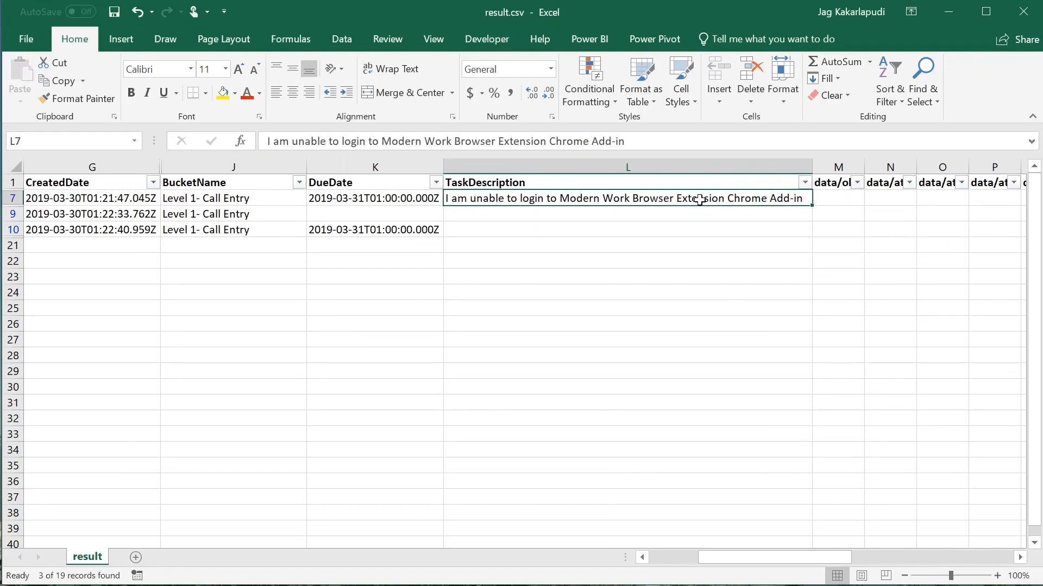
- Delete rows 9 and 10, the two updateCard entries for "Unable to login to Office 365 App"
left_click_drag(716, 557, 665, 565)
left_click_drag(13, 214, 13, 229)
right_click(208, 225)
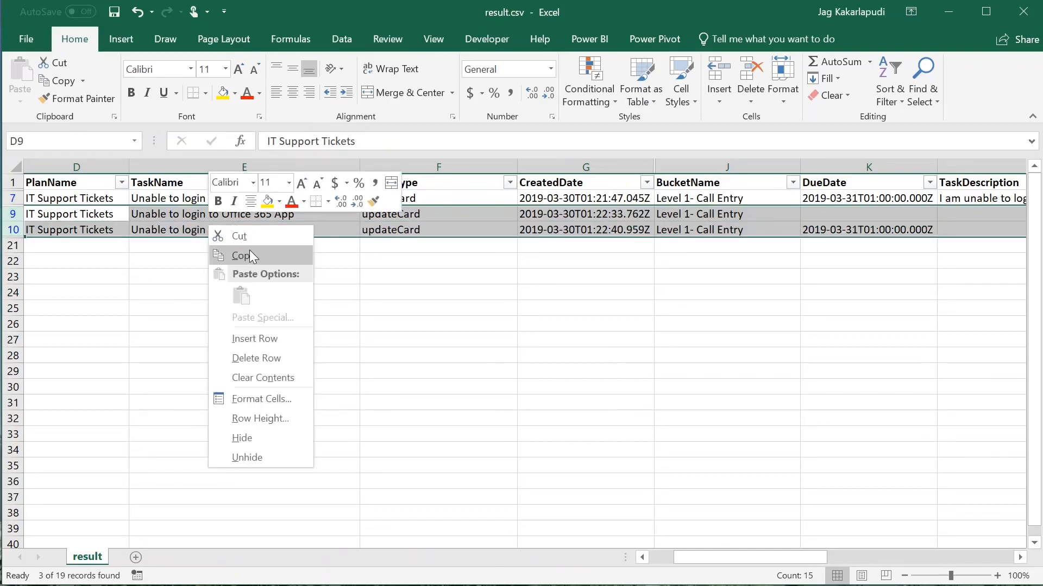
left_click(275, 354)
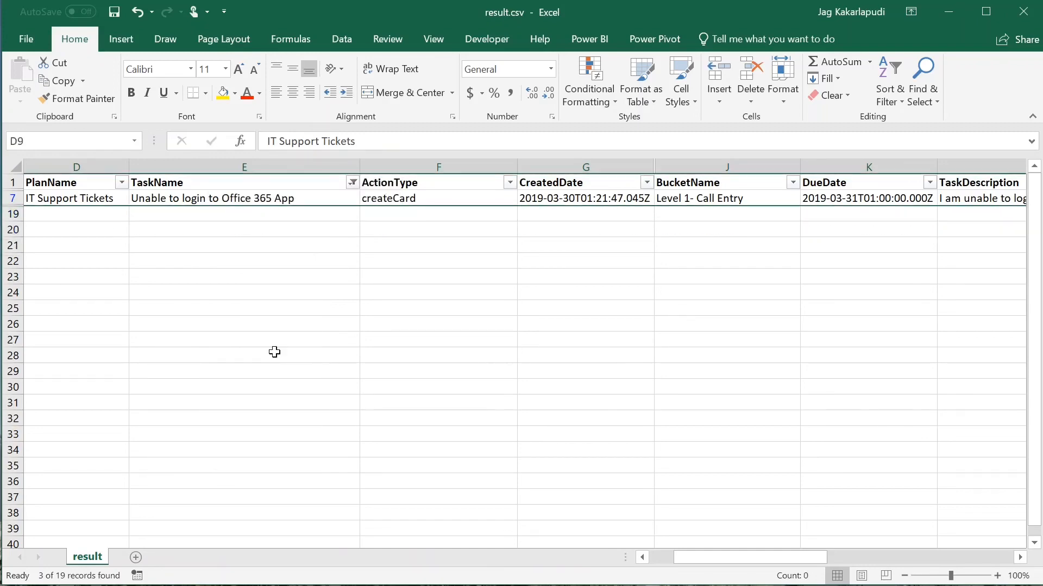
- Reset the TaskName filter to show all tasks
left_click(352, 182)
left_click(185, 405)
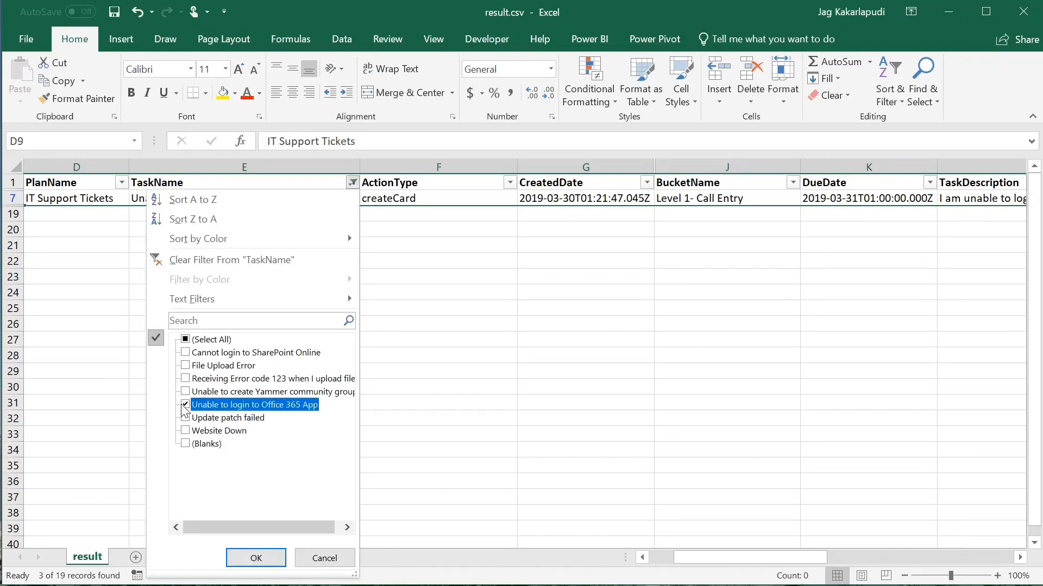
left_click(186, 340)
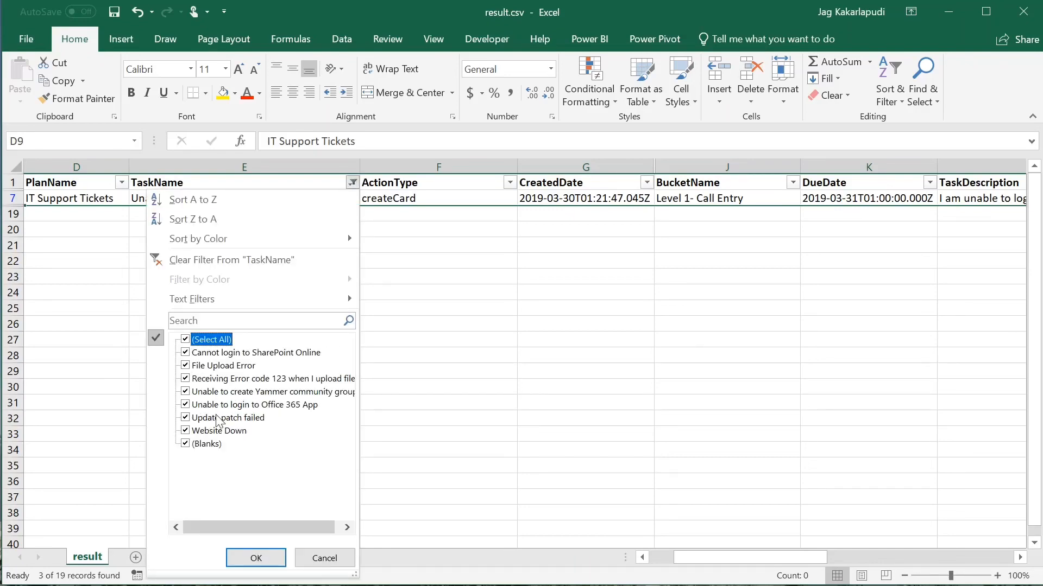
left_click(256, 558)
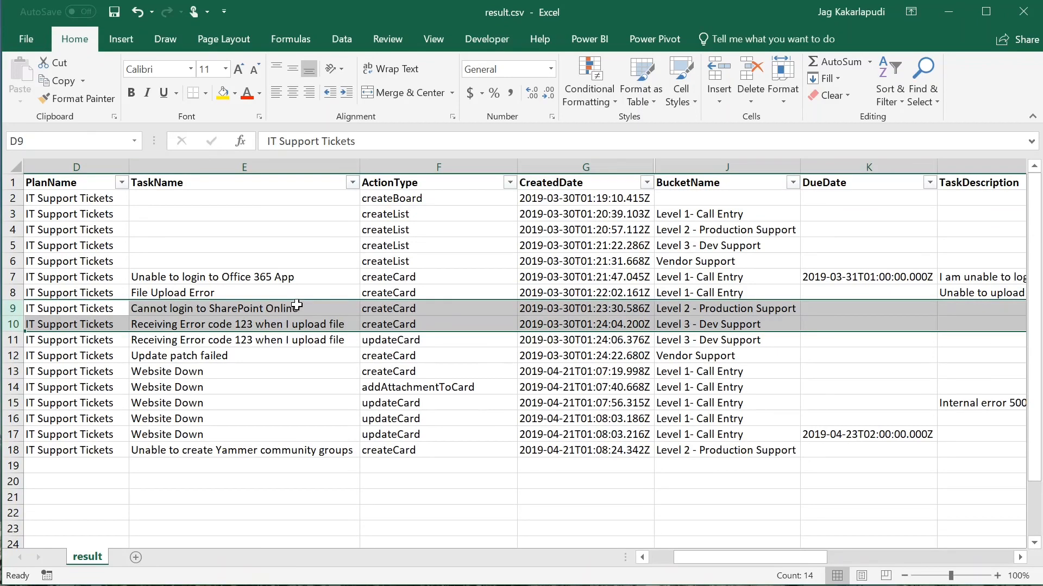
- Review the remaining action types and copy the "Website Down" DueDate from updateCard row 17 into createCard row 13
left_click(385, 308)
left_click(401, 358)
left_click(407, 339)
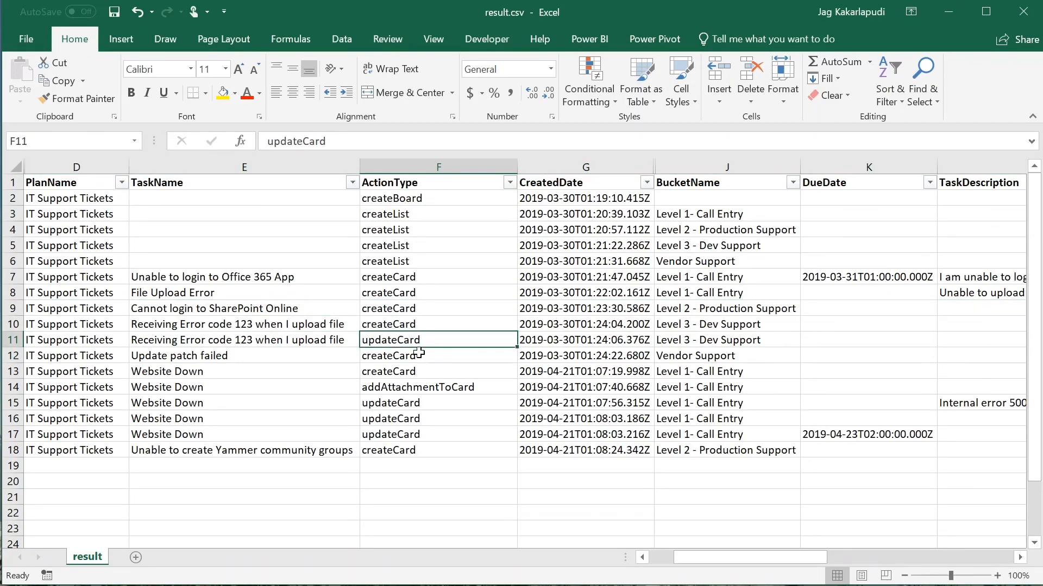
left_click(409, 403)
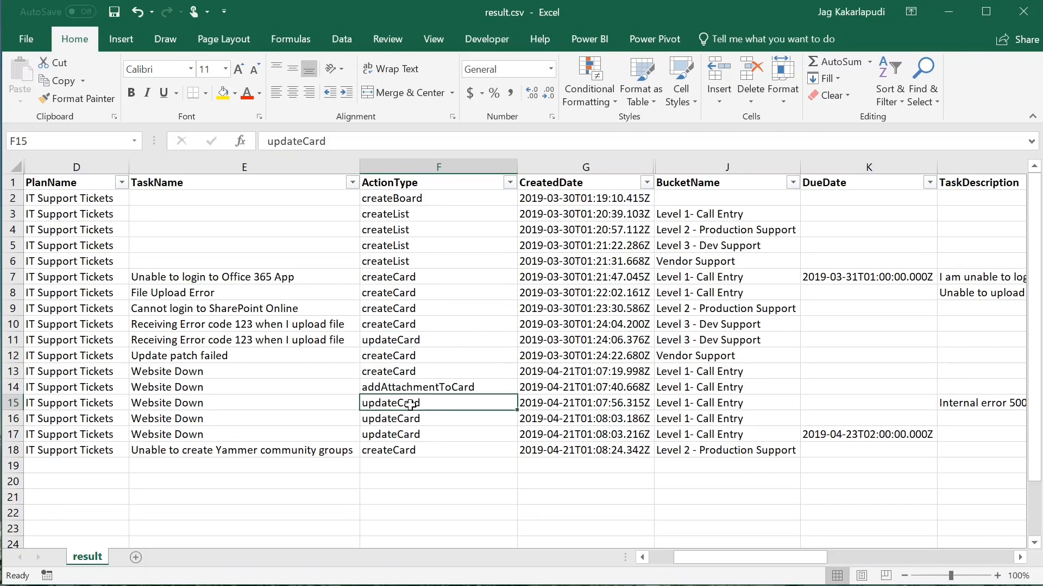
left_click(846, 434)
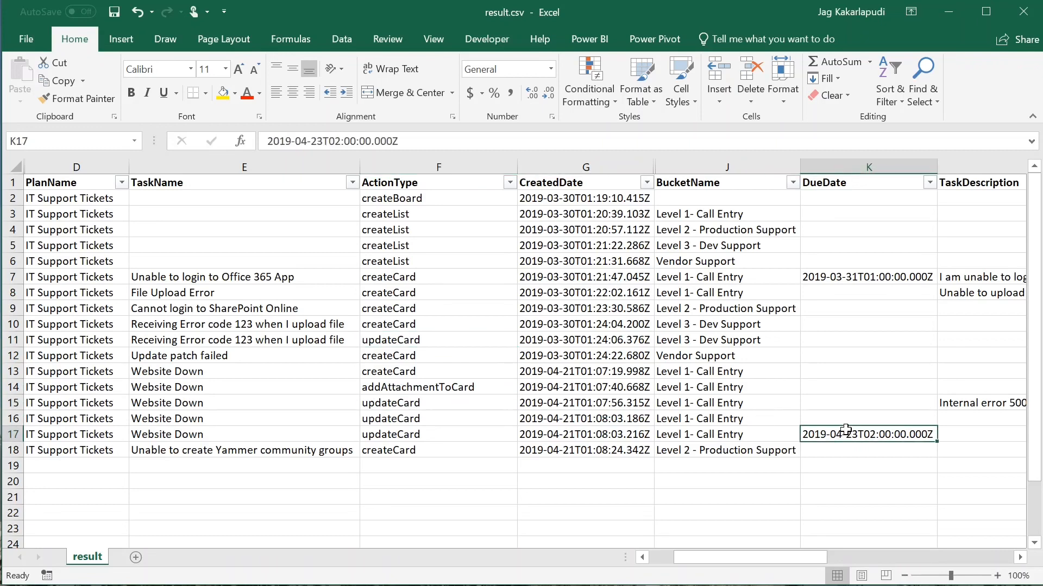
key("ctrl+c")
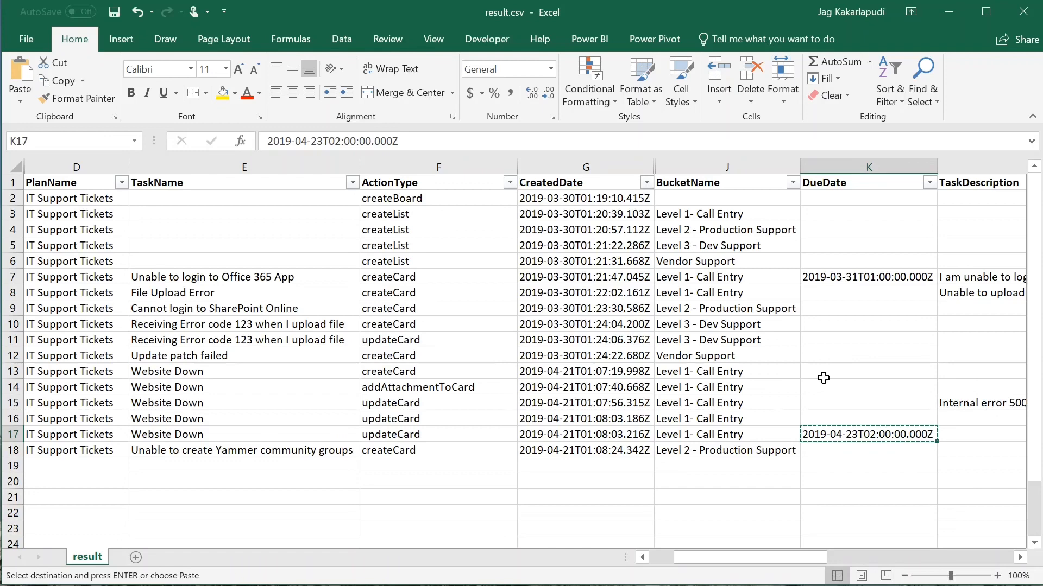
left_click(823, 374)
key("ctrl+v")
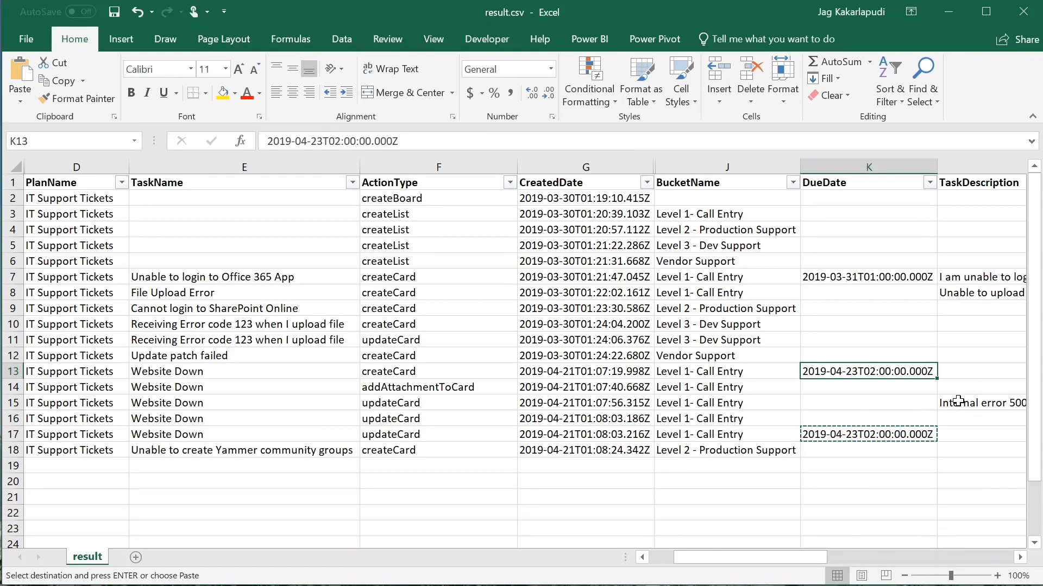
- Move the TaskDescription "Internal error 500" from updateCard row 15 to createCard row 13
left_click(959, 400)
key("ctrl+c")
scroll(632, 347, "right", 3)
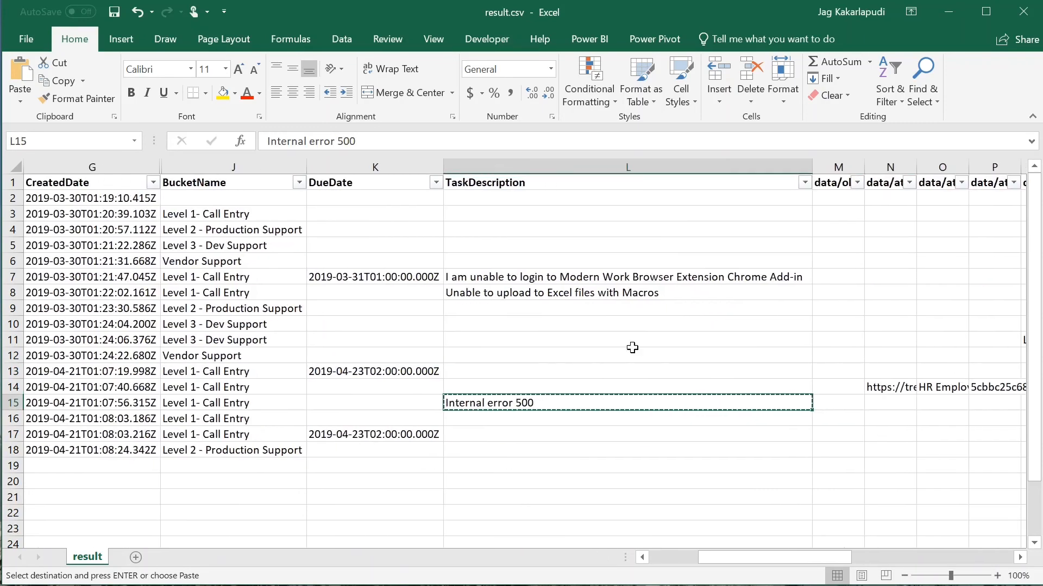
left_click(551, 368)
key("ctrl+v")
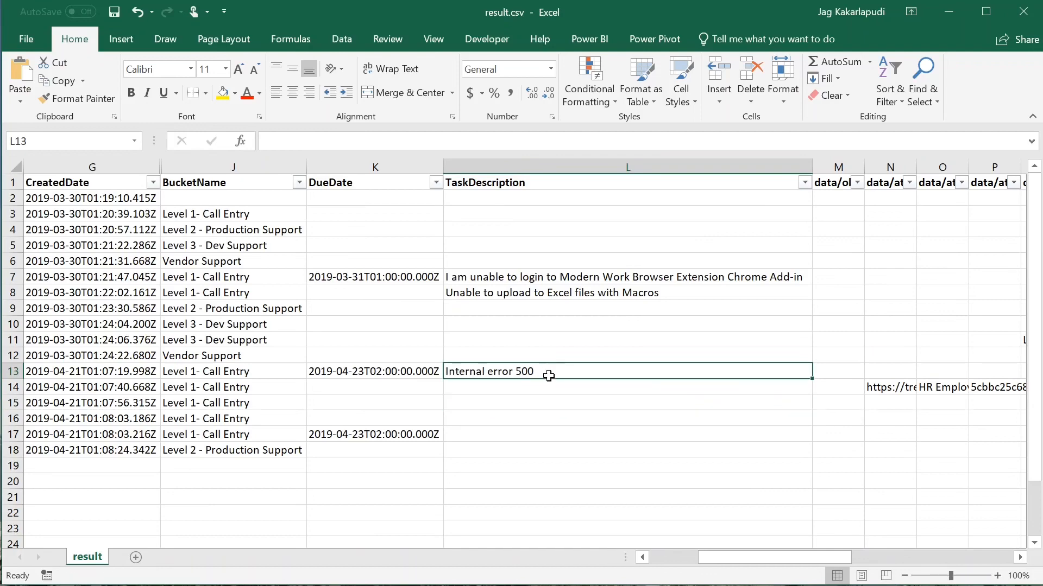
- Delete rows 14 to 17, the addAttachmentToCard and updateCard entries for "Website Down"
left_click_drag(738, 553, 713, 554)
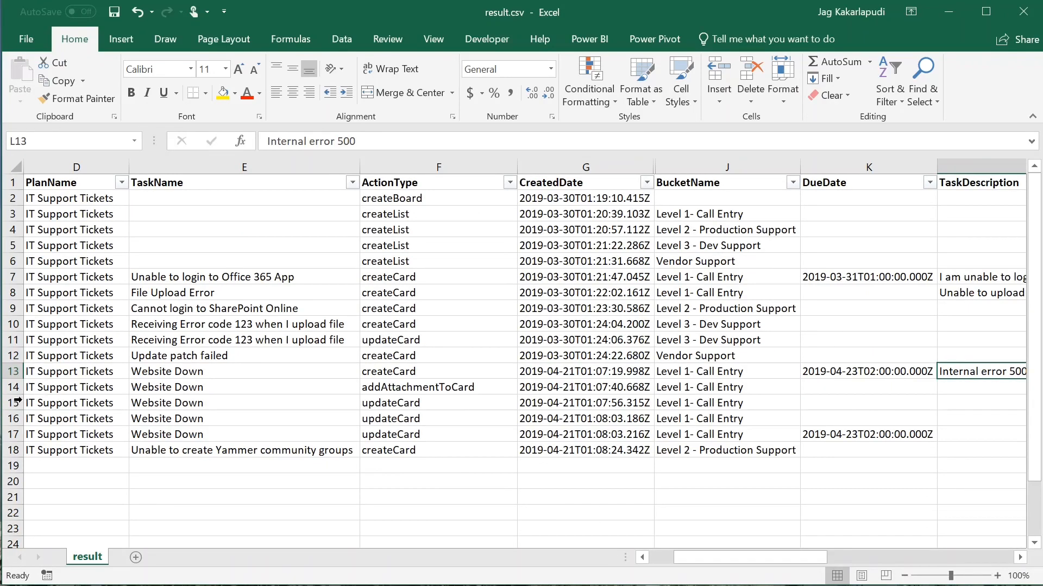
left_click_drag(13, 402, 13, 435)
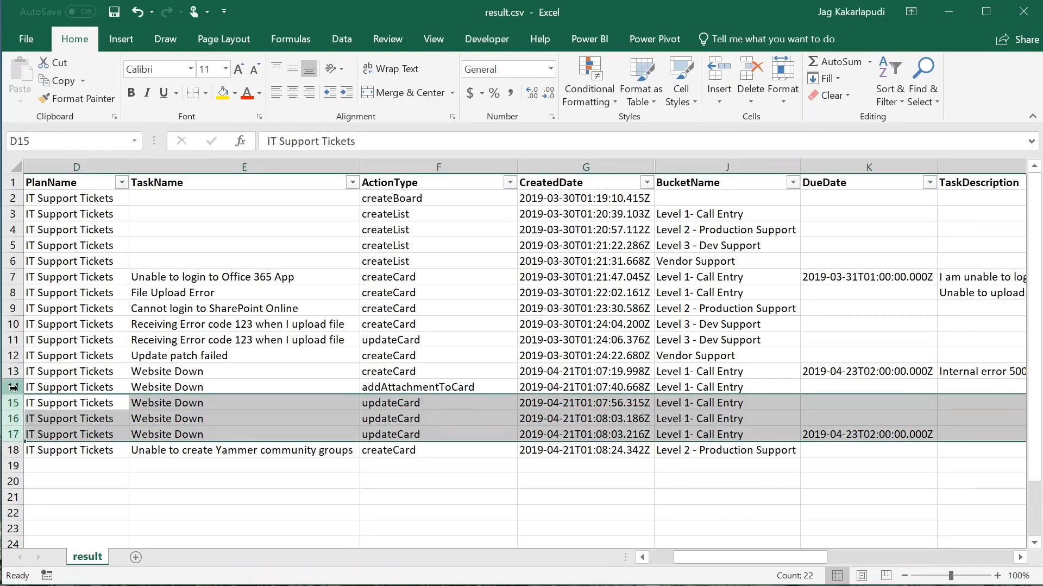
left_click_drag(13, 388, 31, 431)
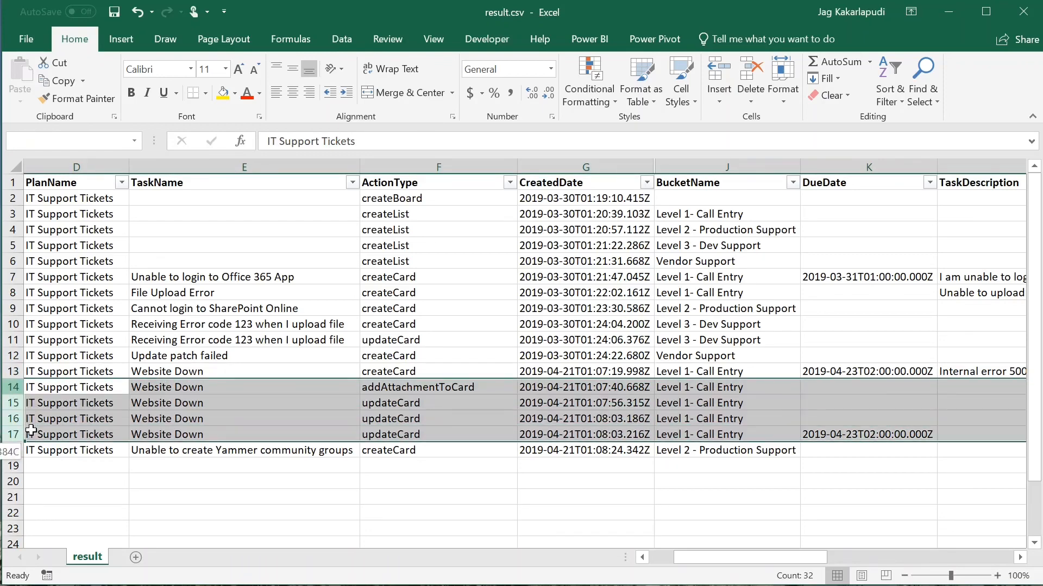
right_click(392, 411)
left_click(454, 543)
left_click(454, 545)
left_click(416, 387)
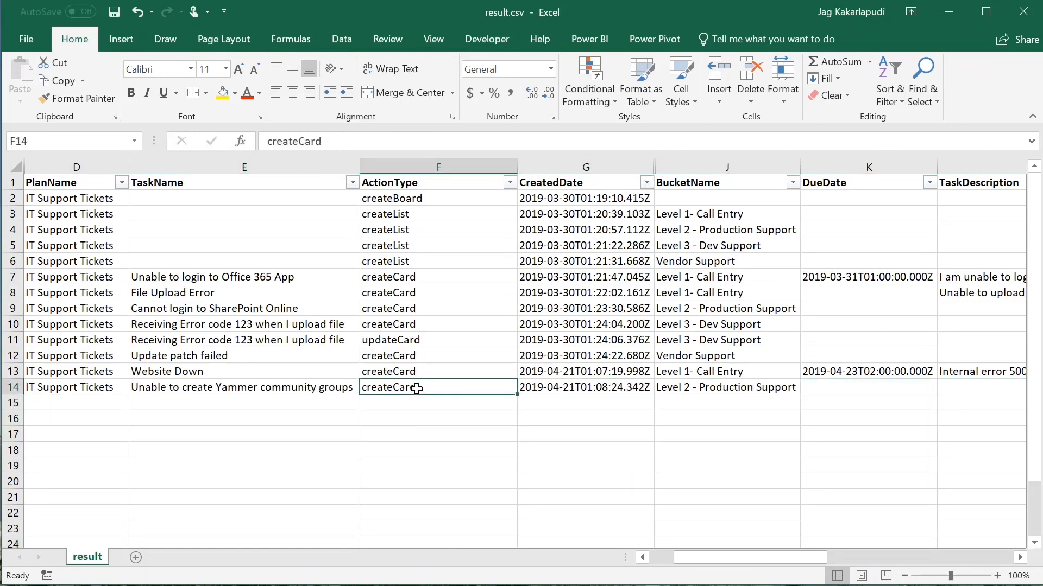
- Filter ActionType to updateCard only to check for leftover update entries, and reset the filter to show all action types
left_click(510, 182)
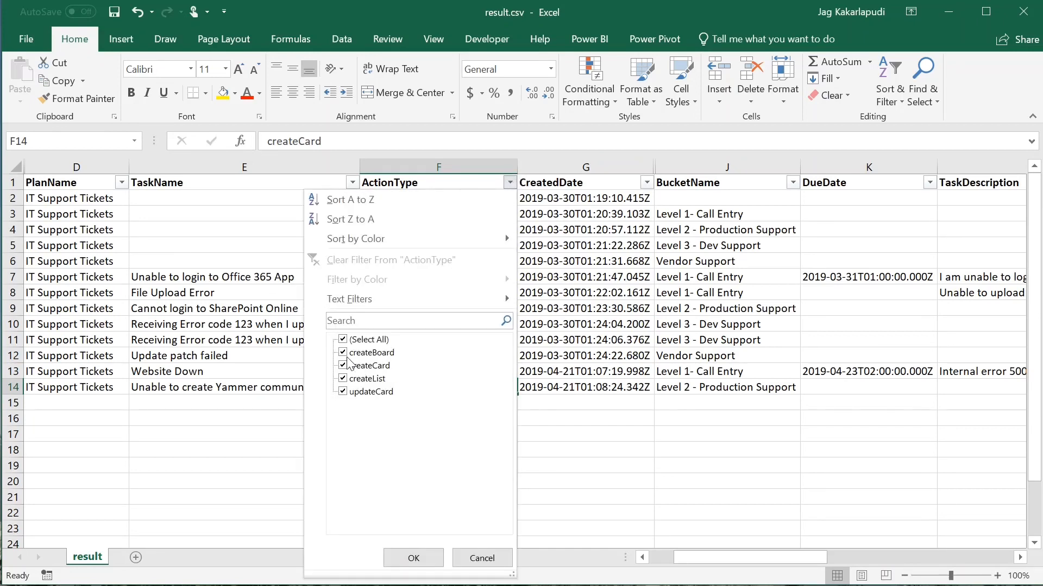
left_click(343, 340)
left_click(344, 392)
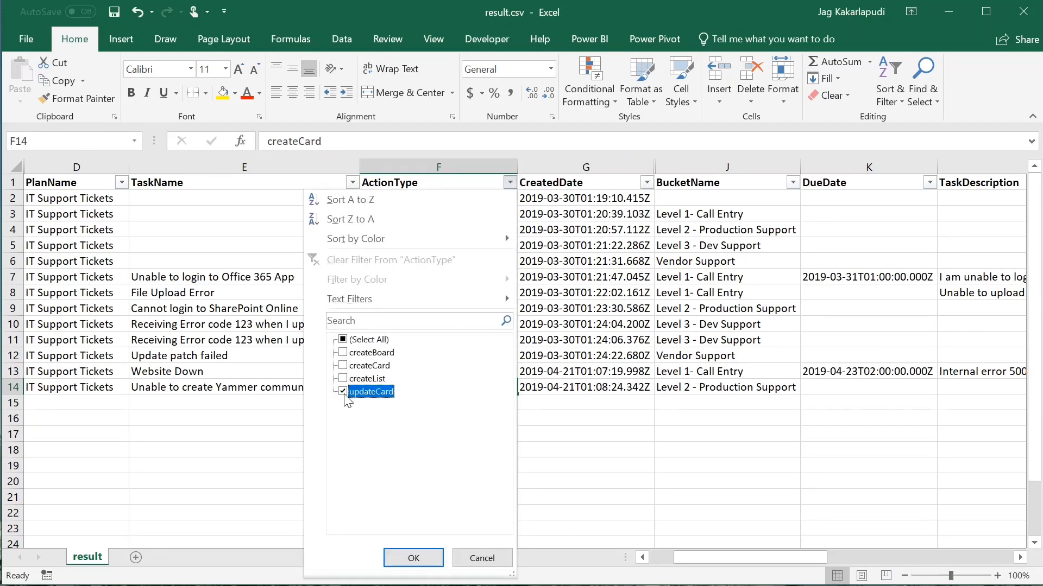
left_click(413, 558)
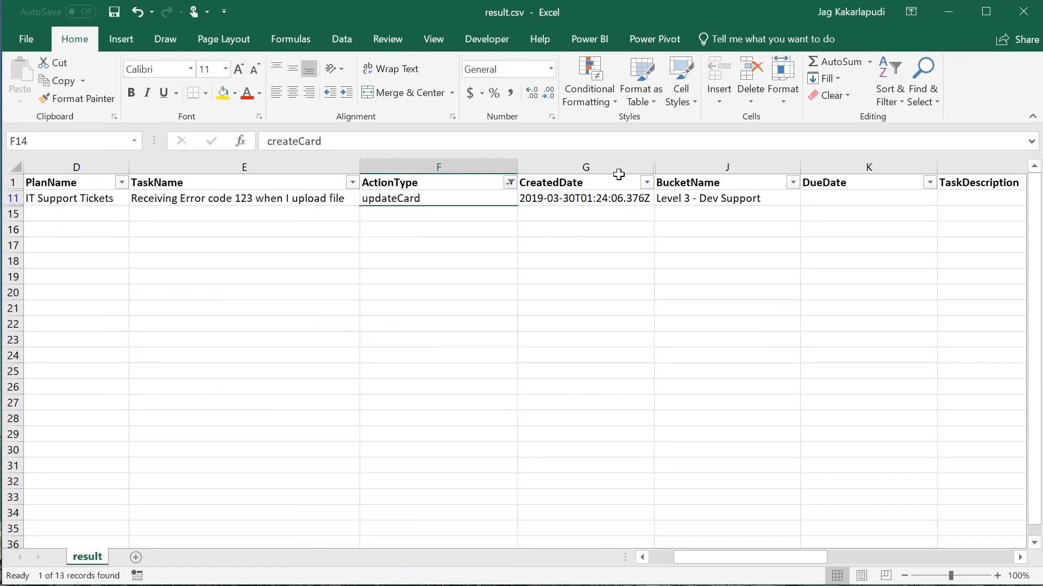
left_click(510, 183)
left_click(343, 341)
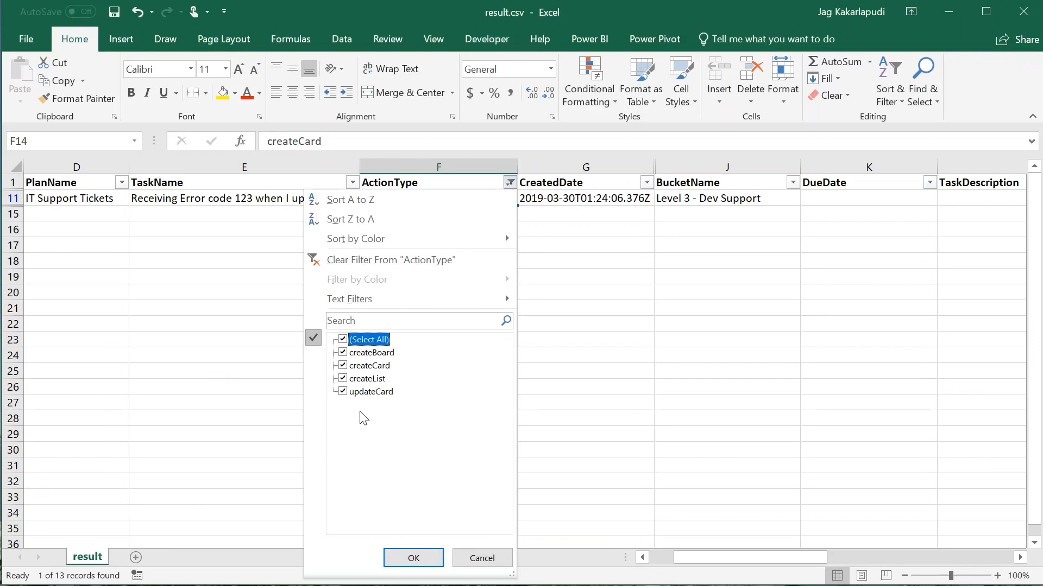
left_click(398, 556)
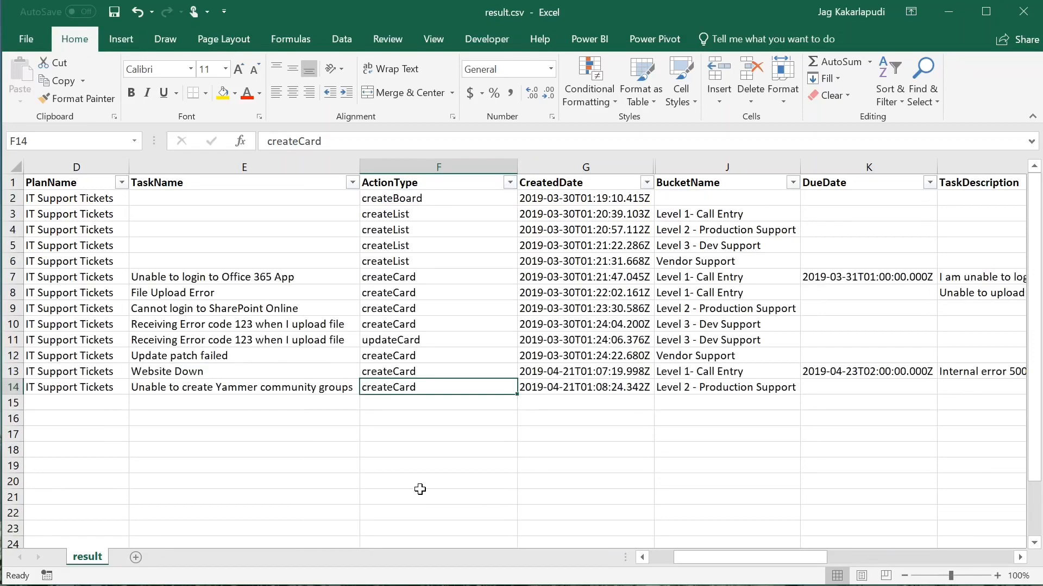
- Delete row 11, the updateCard entry for "Receiving Error code 123 when I upload file", and save result.csv
left_click(408, 338)
left_click(826, 338)
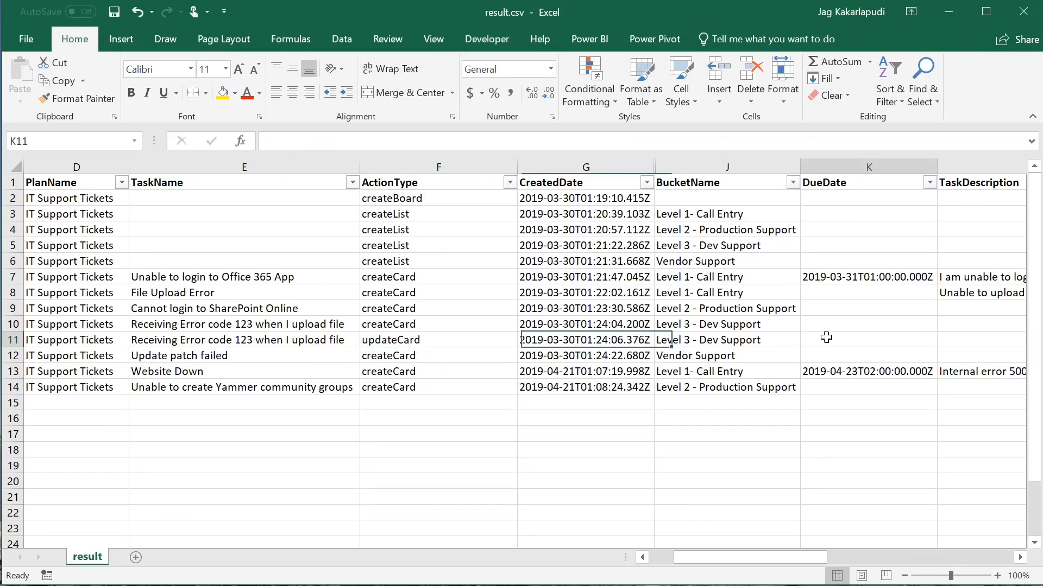
left_click(11, 340)
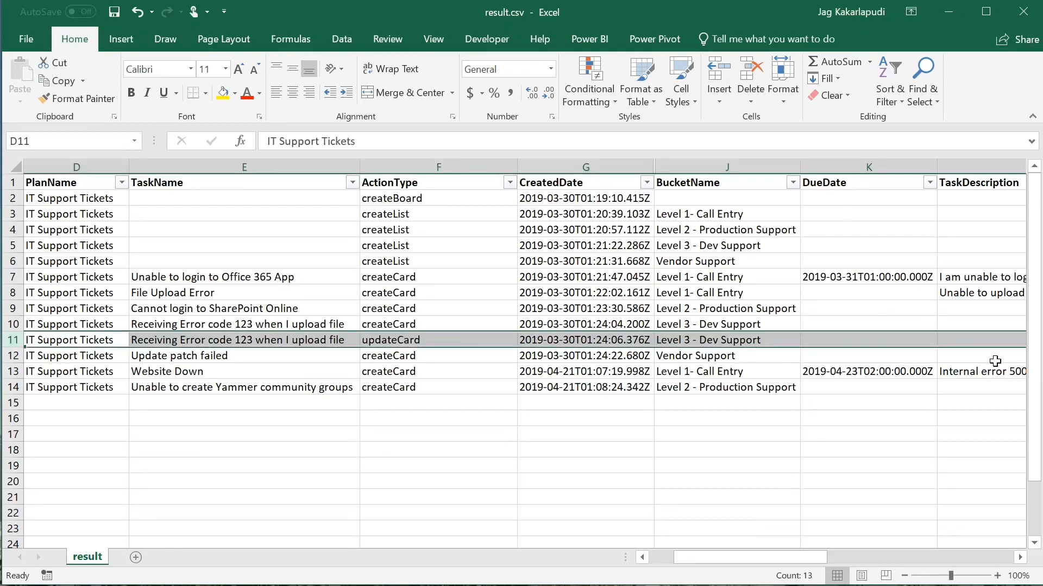
right_click(15, 339)
left_click(90, 476)
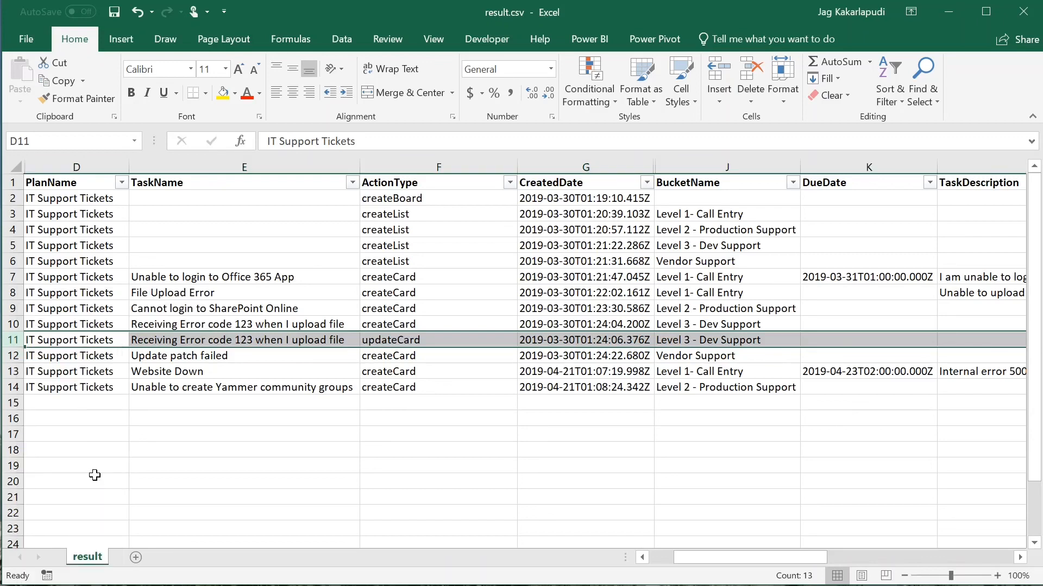
left_click(552, 327)
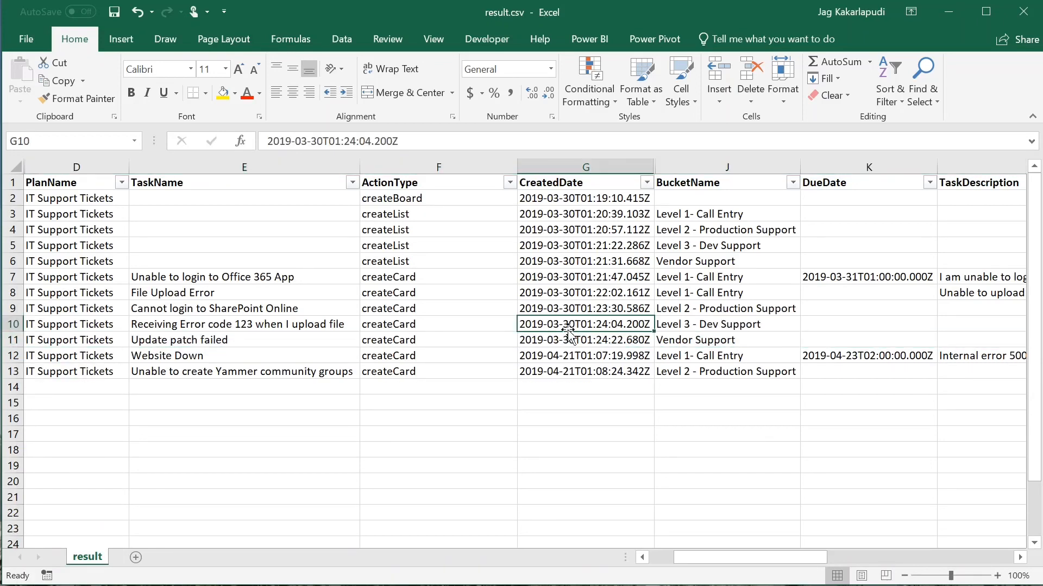
left_click(113, 12)
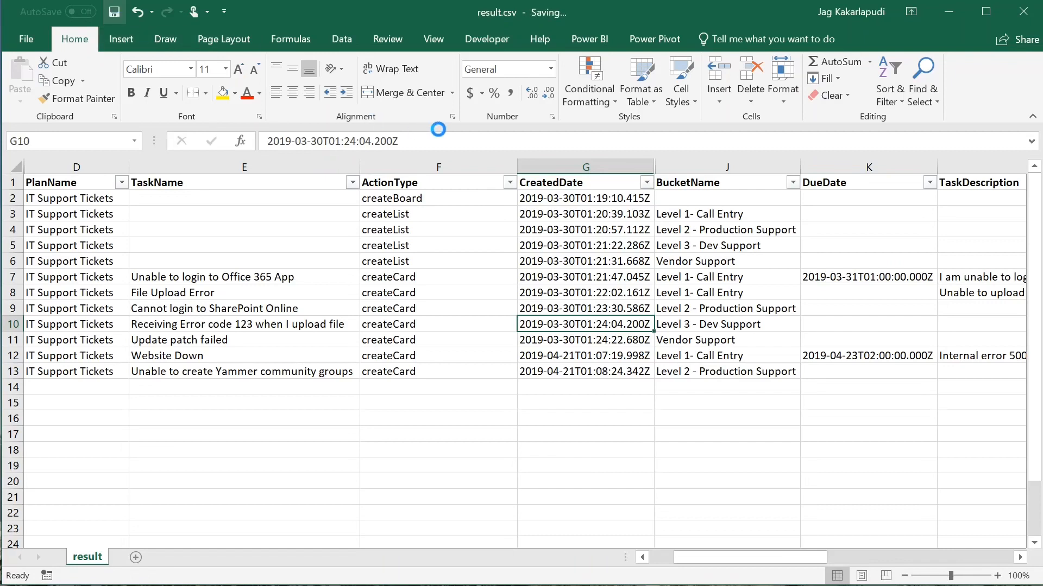